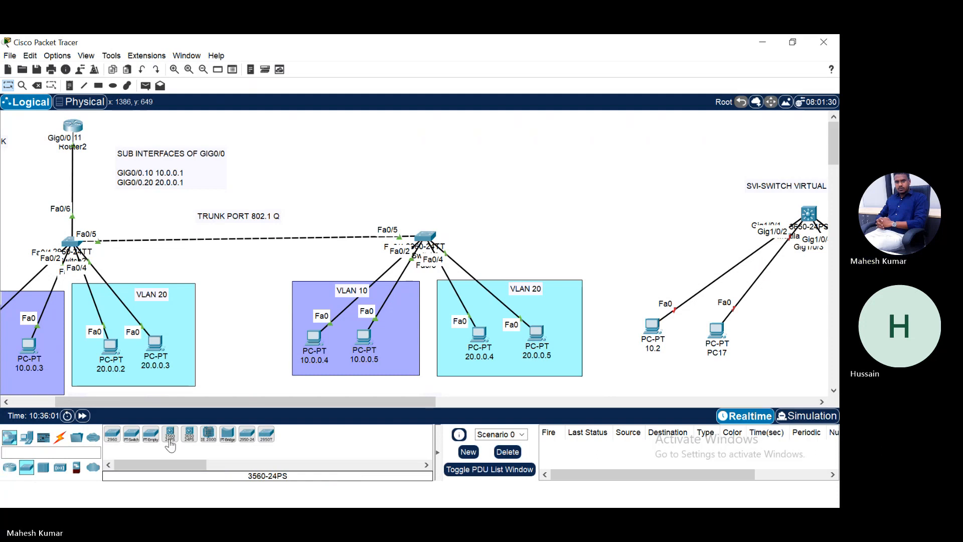
left_click_drag(172, 441, 487, 153)
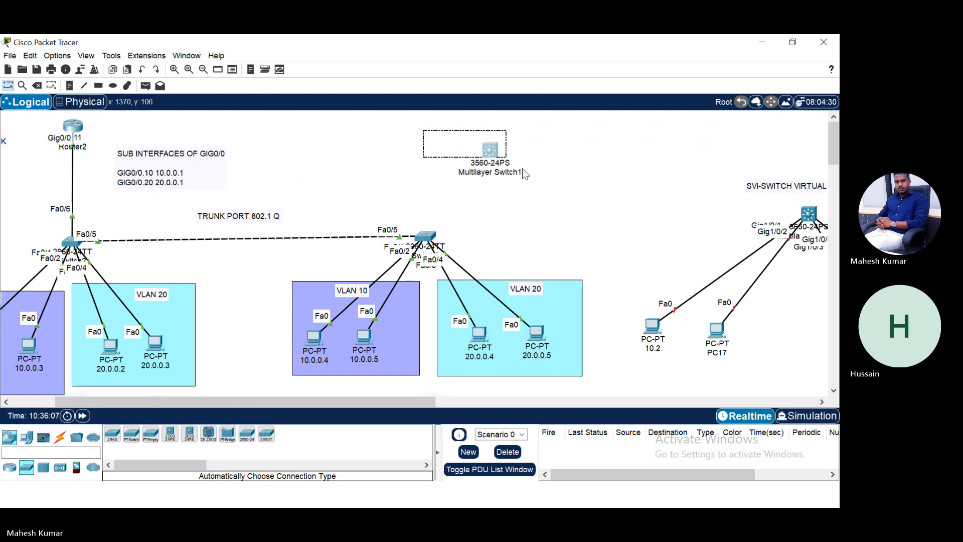
key("Delete")
left_click(435, 278)
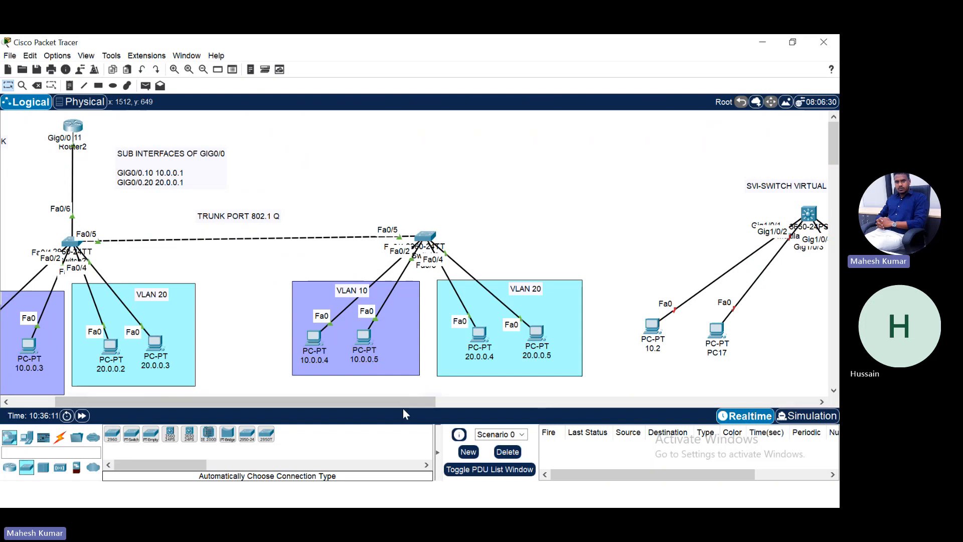
- Check the IP configuration of PCs 10.2 and PC17 in the SVI-SWITCH VIRTUAL INTERFACE topology
left_click(535, 402)
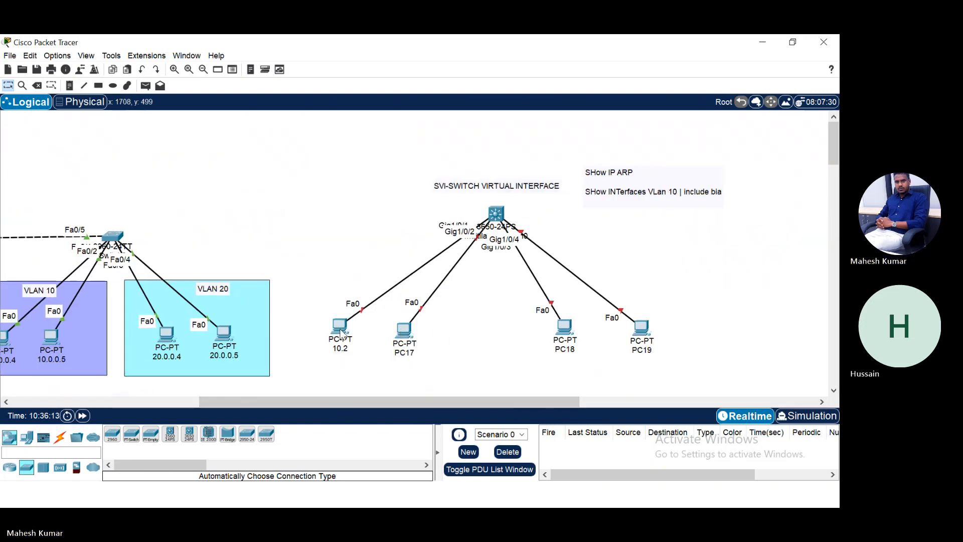
left_click(337, 327)
left_click(346, 126)
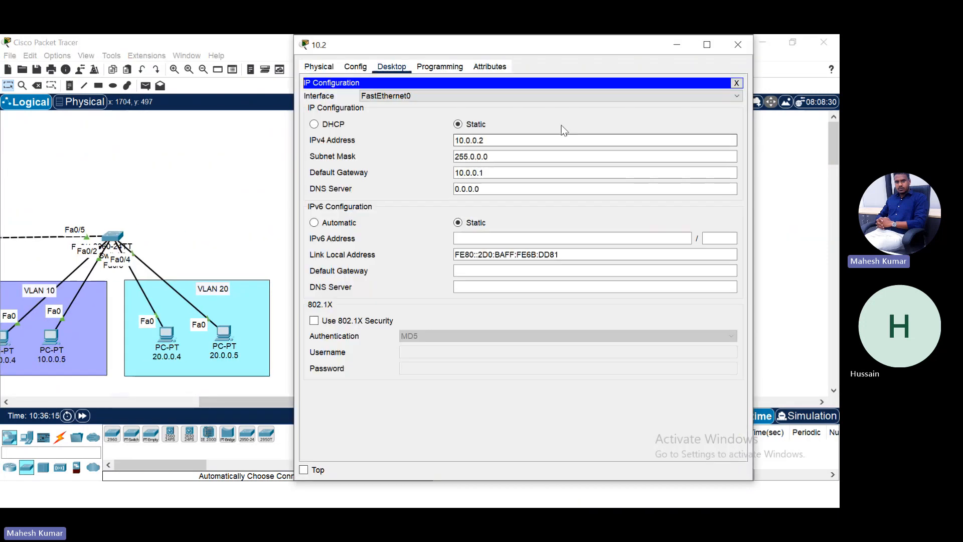
left_click(738, 44)
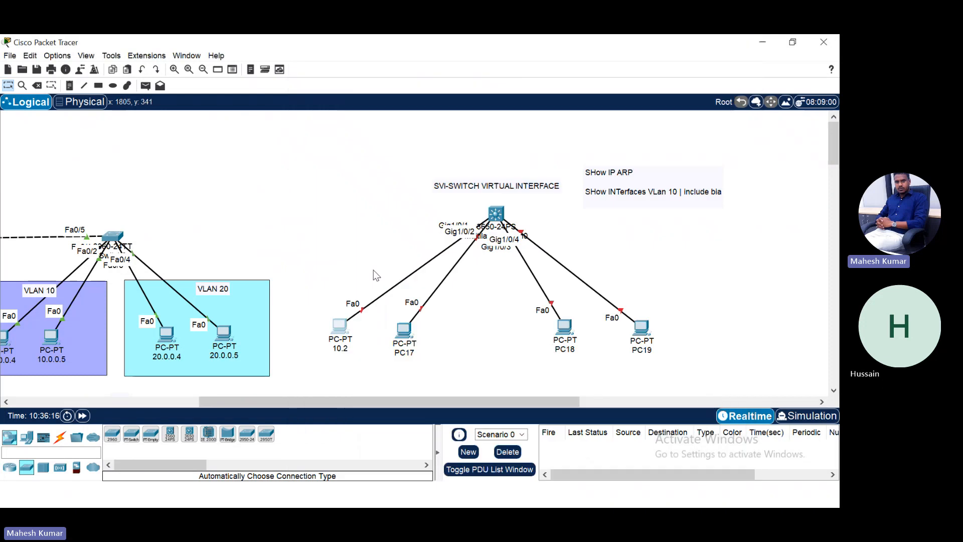
left_click(403, 329)
left_click(366, 100)
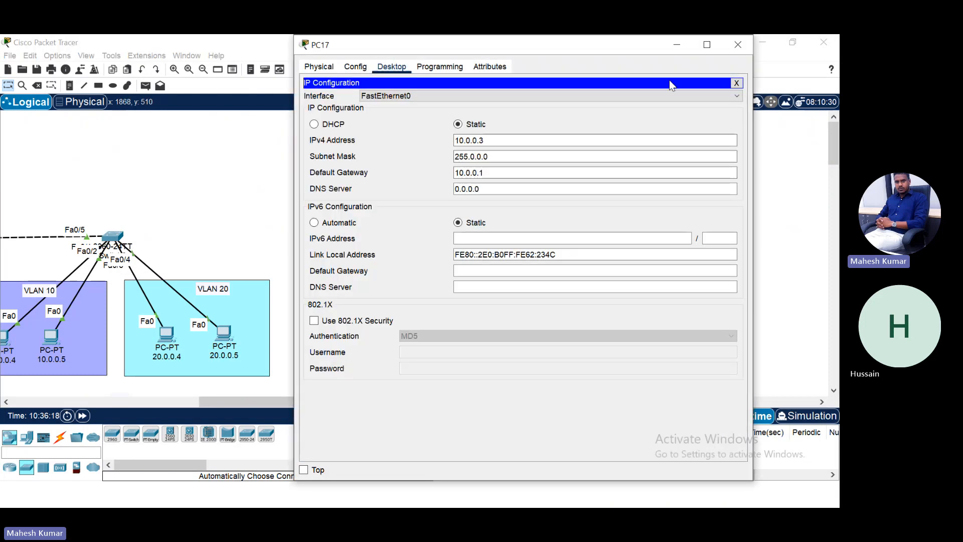
left_click(736, 45)
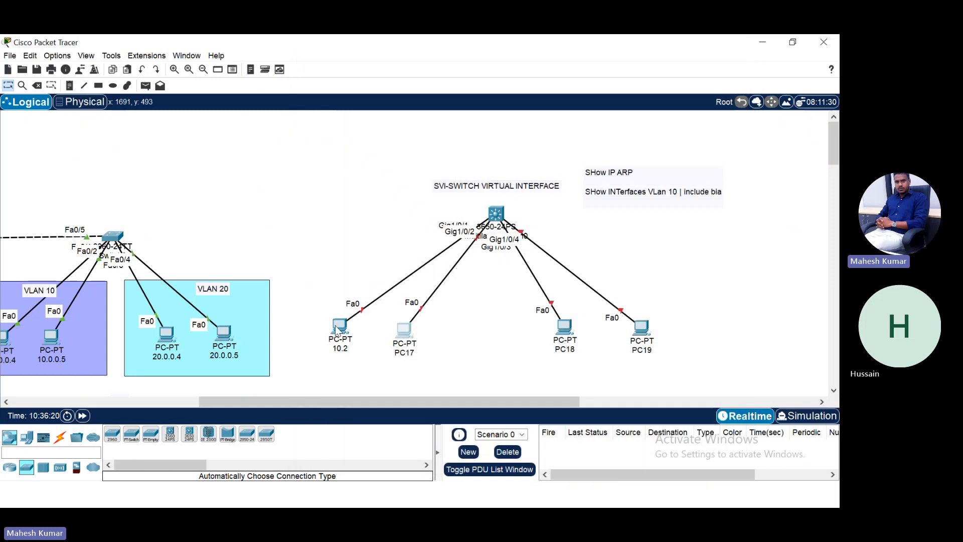
left_click(339, 327)
left_click(345, 93)
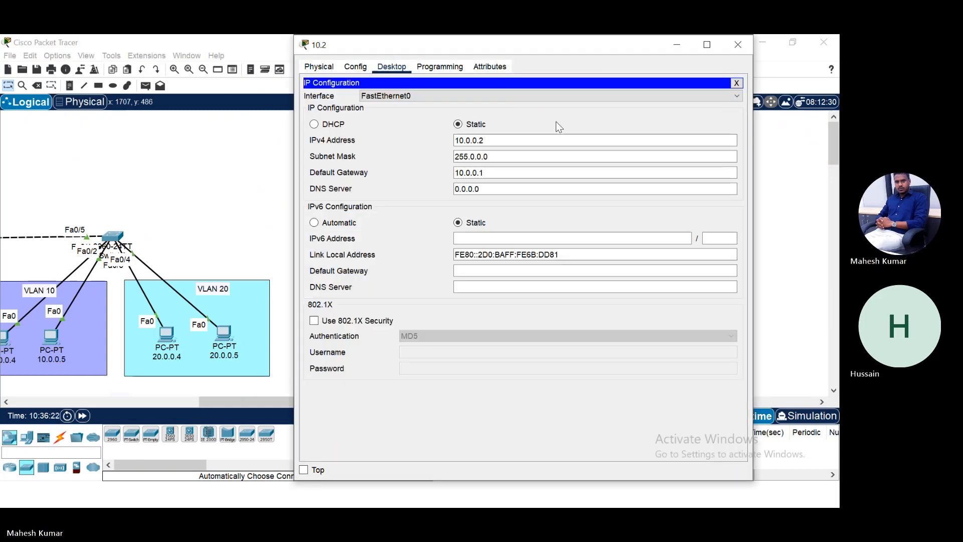
left_click(737, 44)
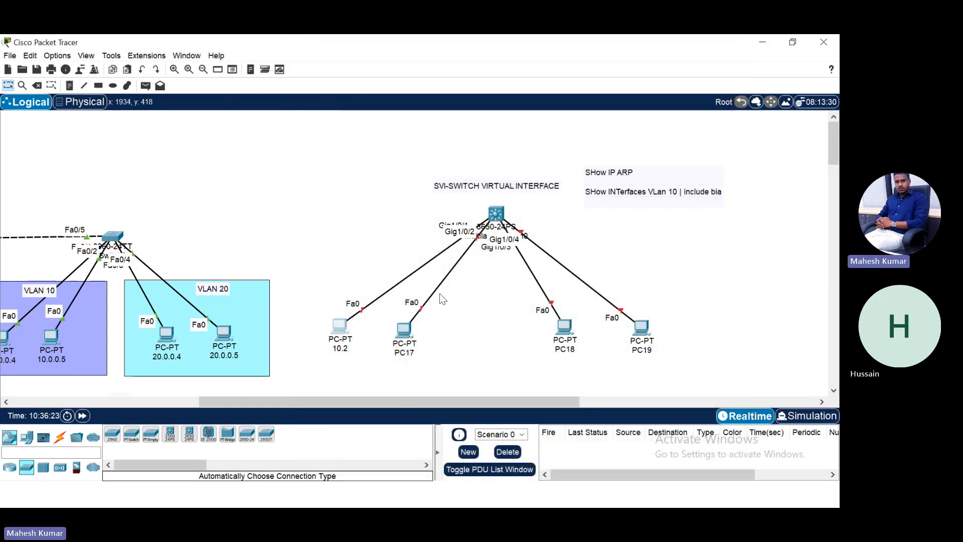
left_click(404, 329)
left_click(331, 122)
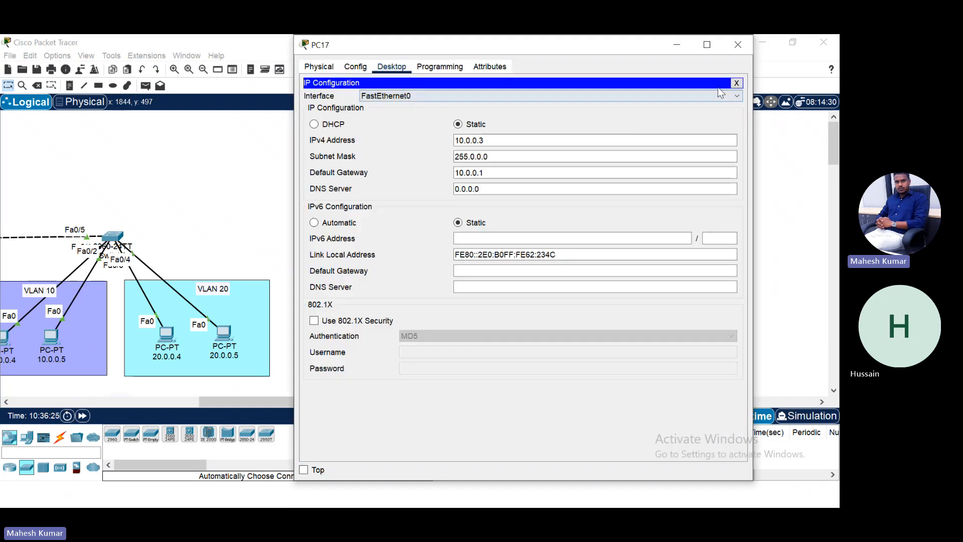
left_click(738, 44)
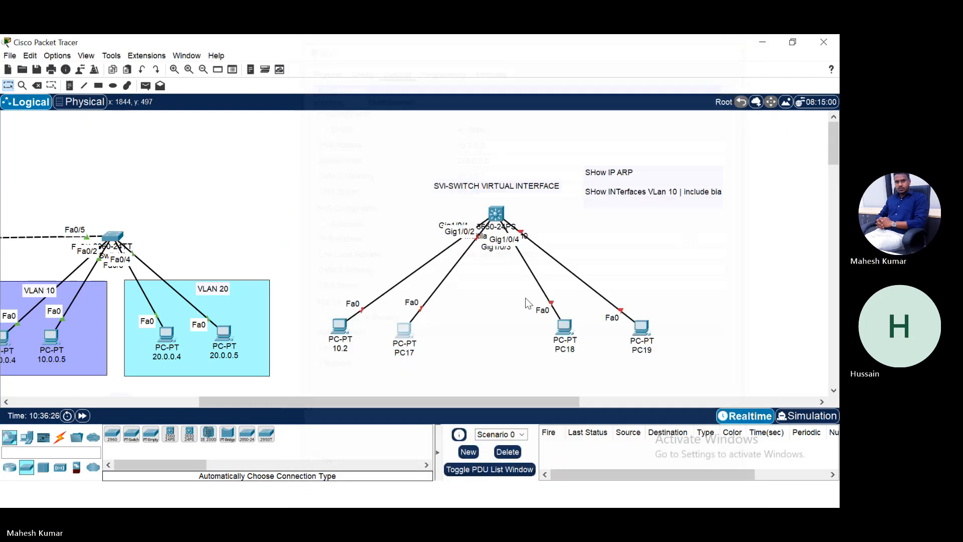
- Check the IP configuration of PC18 and PC19 in the SVI topology
left_click(561, 331)
left_click(338, 107)
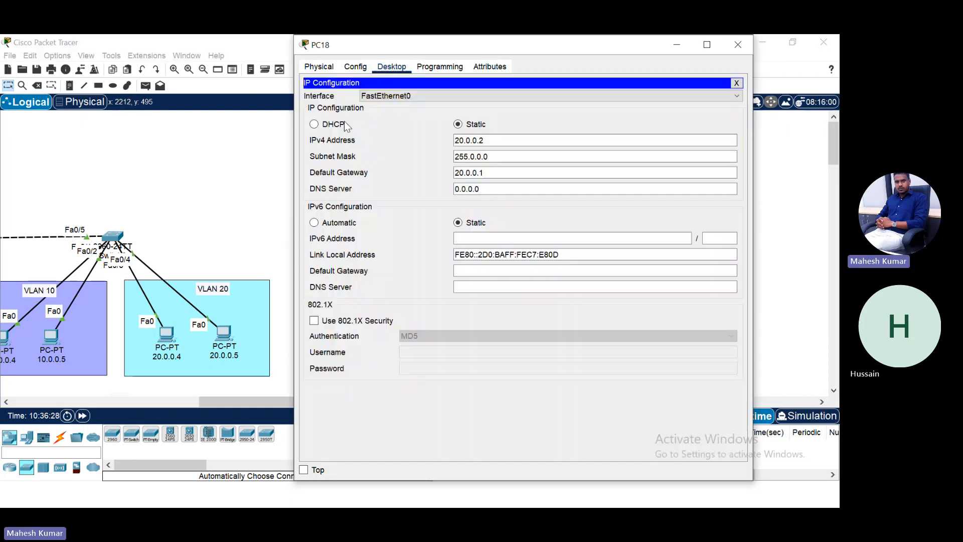
left_click(737, 44)
left_click(636, 327)
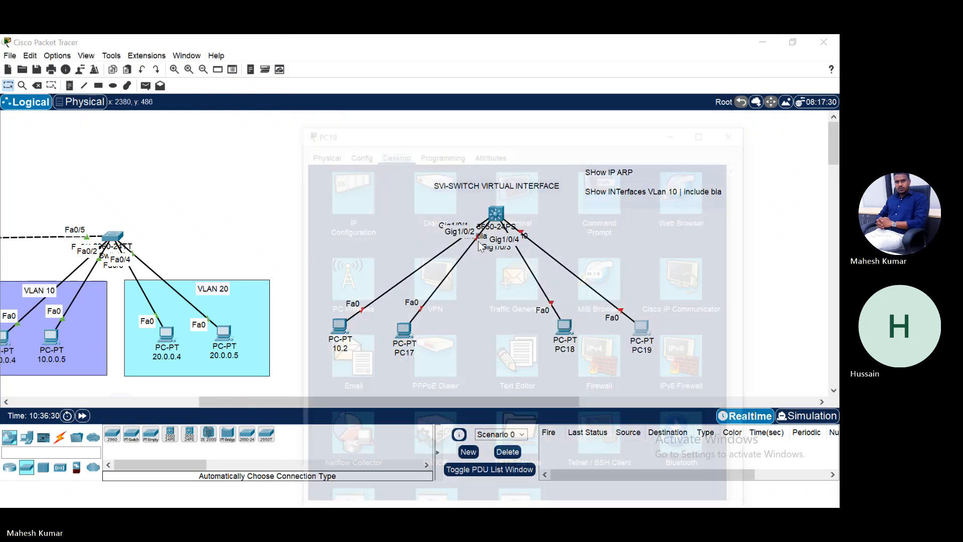
left_click(341, 110)
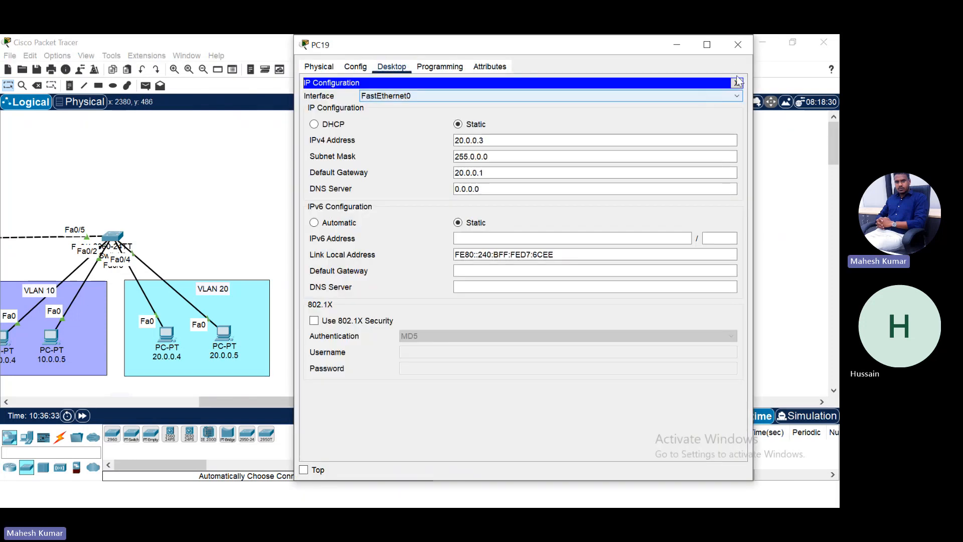
left_click(738, 44)
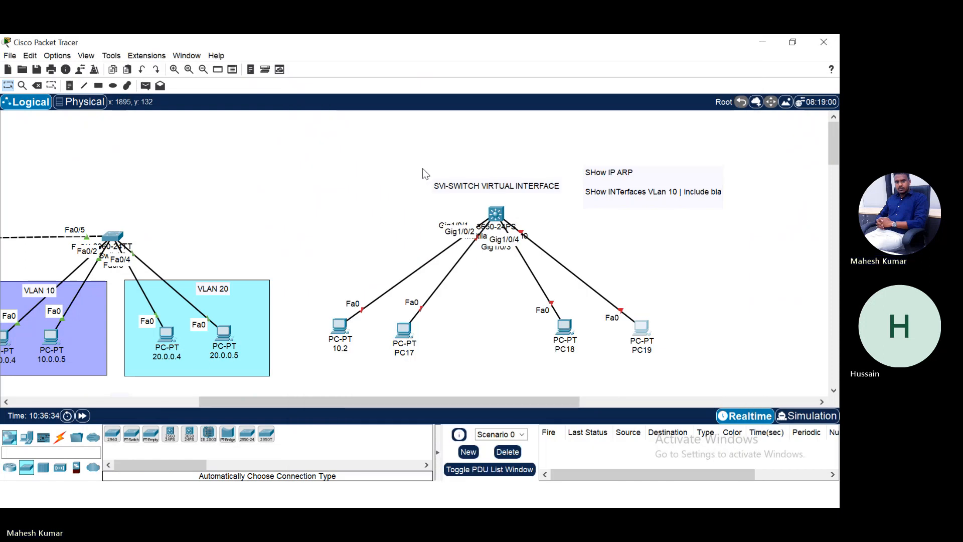
- Install an AC power supply in each of the two empty power bays of Multilayer Switch0
left_click(495, 214)
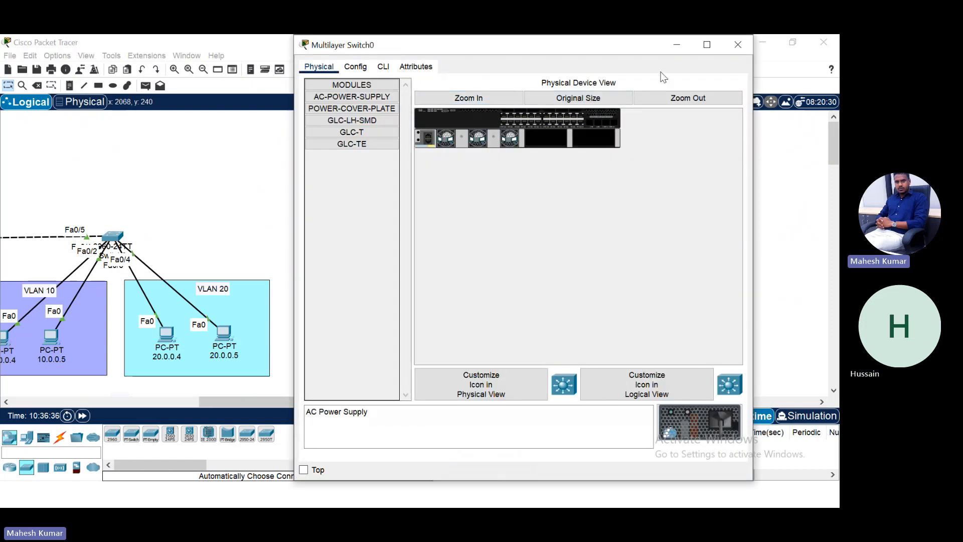
left_click(707, 44)
left_click(89, 62)
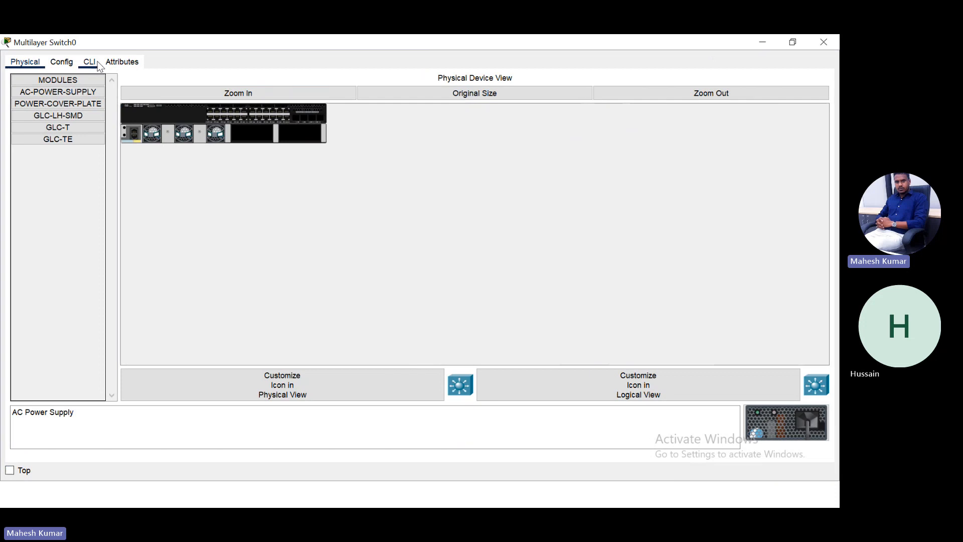
left_click(450, 276)
left_click(252, 92)
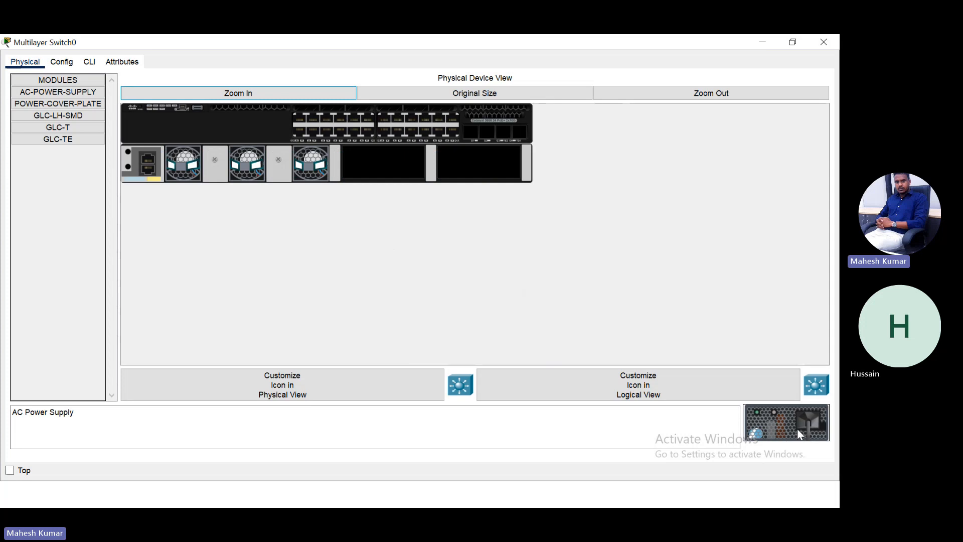
left_click_drag(799, 434, 502, 181)
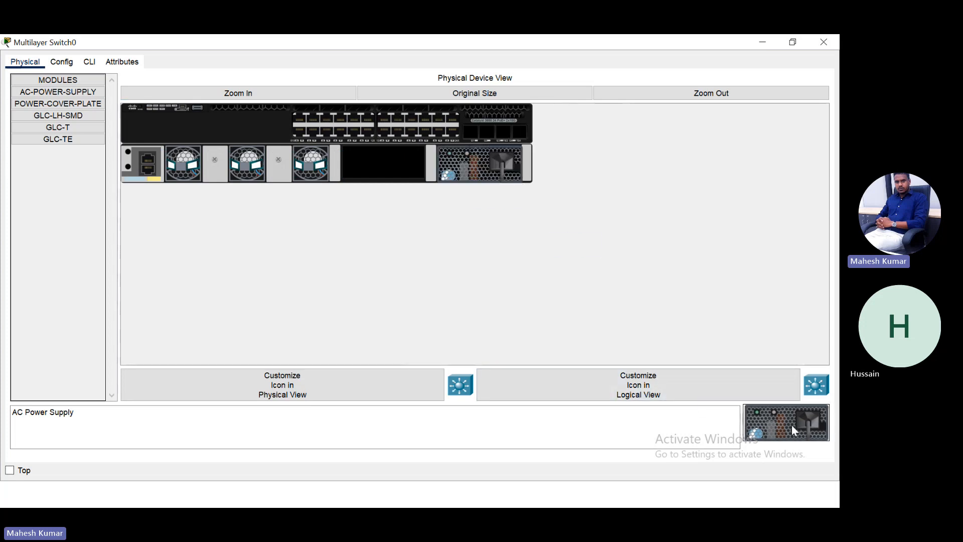
left_click_drag(787, 420, 385, 163)
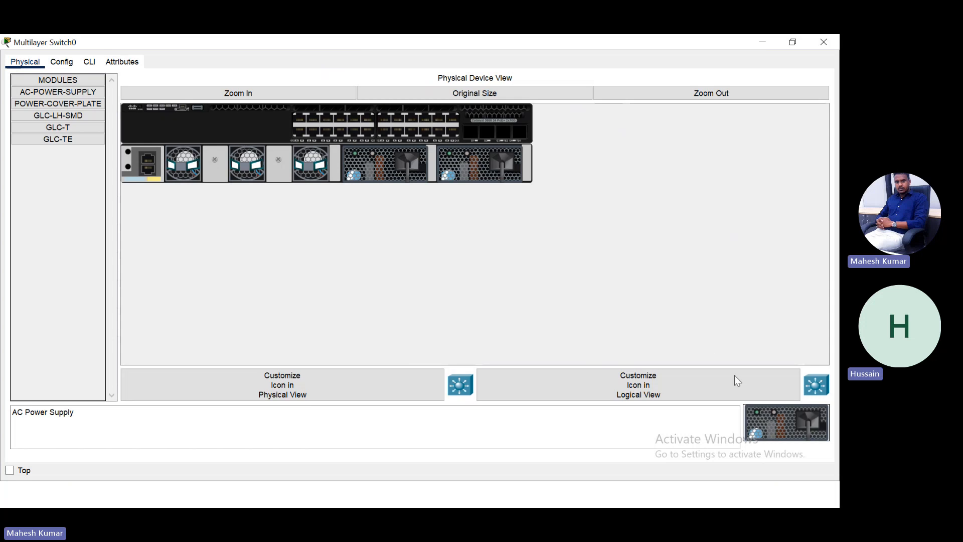
- Decline the initial configuration dialog on Multilayer Switch0's command line and enter privileged EXEC mode with en
left_click(89, 62)
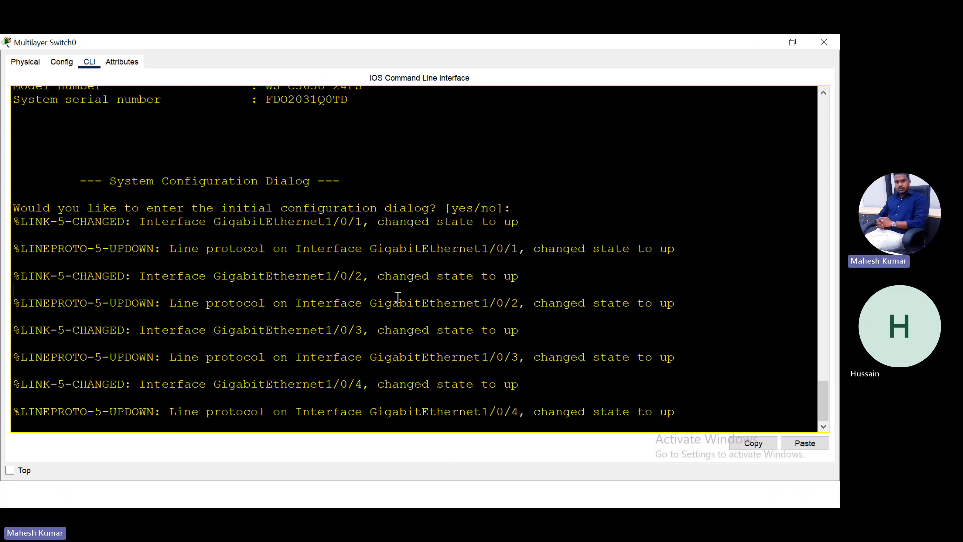
key("Return")
key("Return")
key("Return")
key("Return")
key("Return")
type("n")
key("Return")
key("Return")
key("Return")
key("Return")
key("Return")
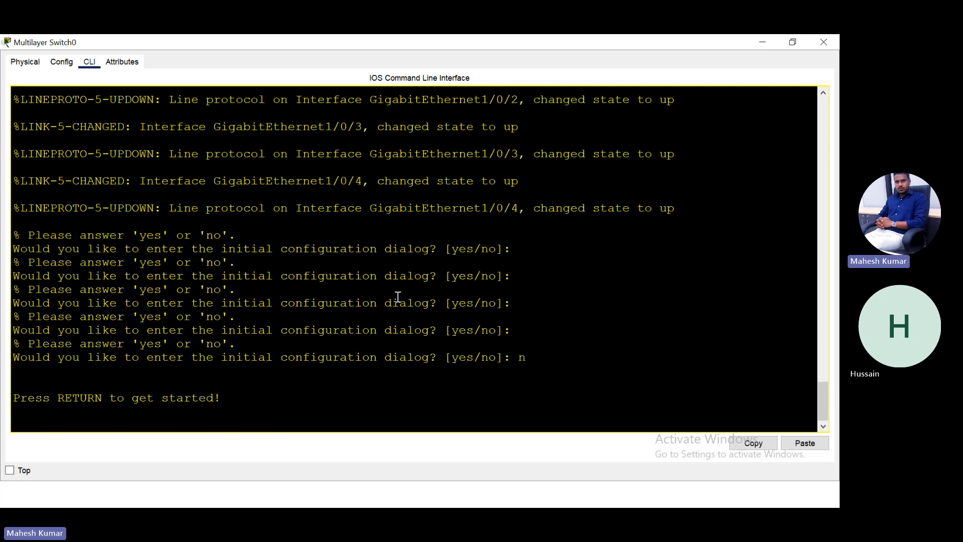
type("en")
key("Return")
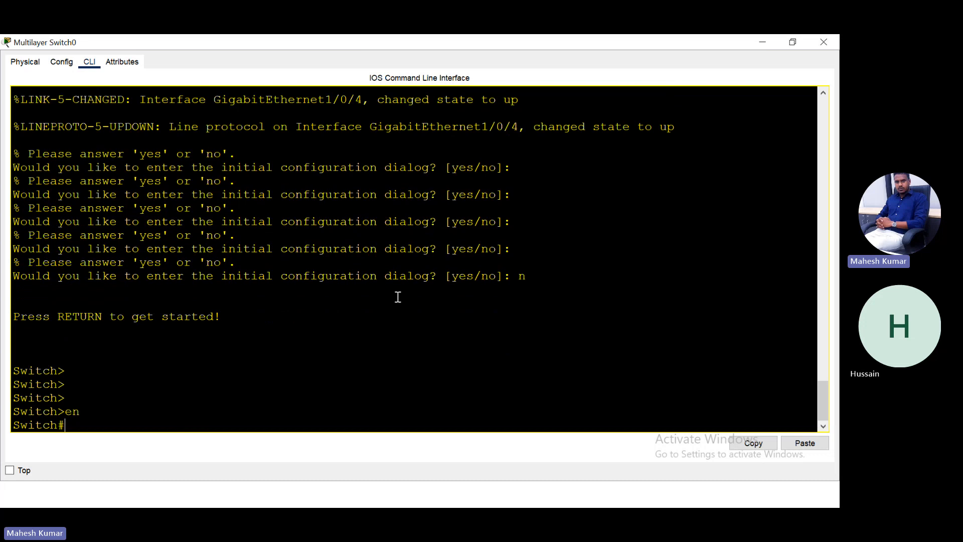
- Spread the four PCs farther from the multilayer switch, with 10.2 and PC17 on one side and PC18 and PC19 on the other
left_click(751, 45)
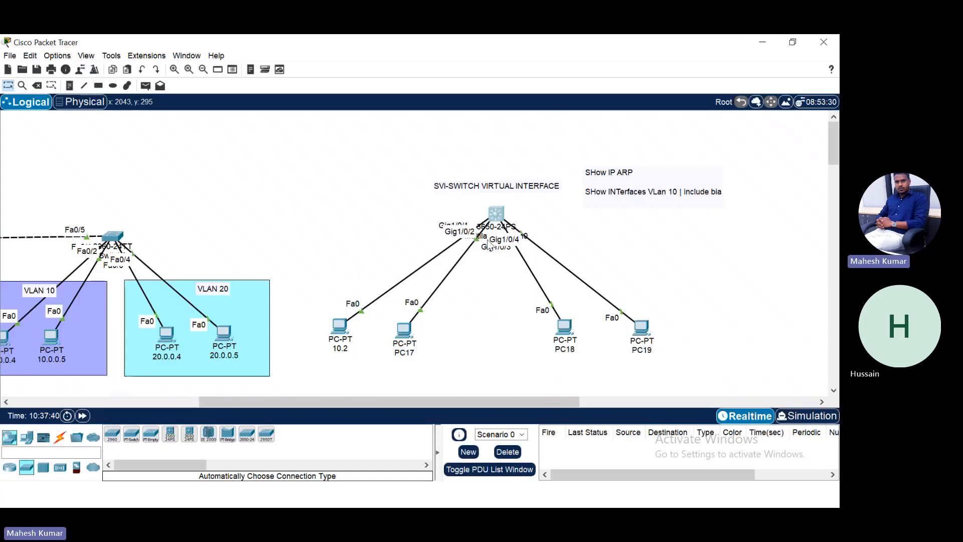
left_click_drag(340, 326, 312, 313)
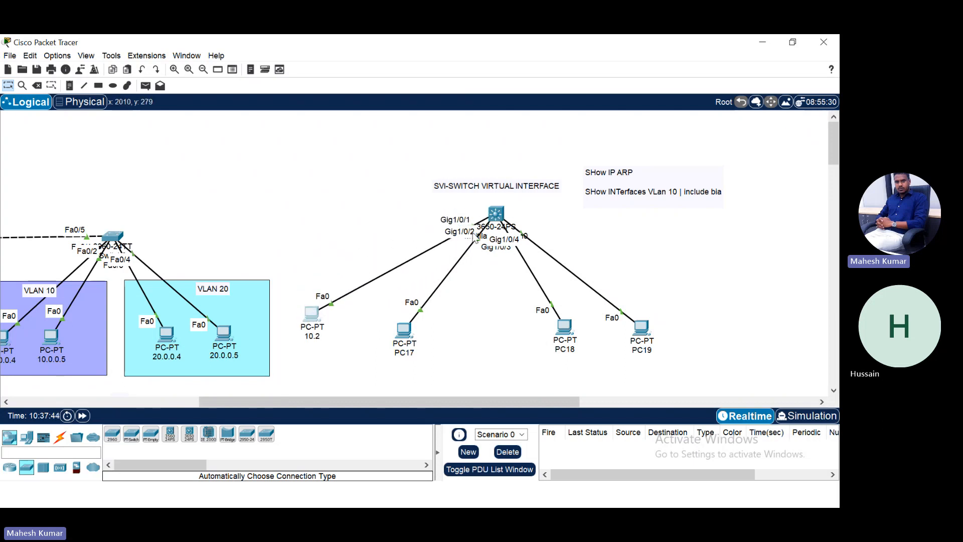
left_click_drag(403, 340, 361, 333)
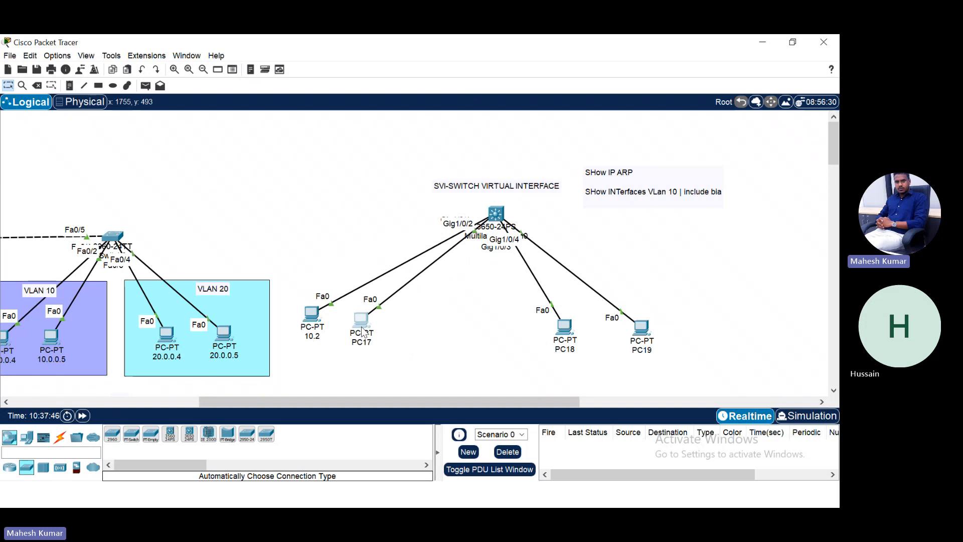
mouse_move(550, 334)
left_mouse_down()
mouse_move(489, 346)
mouse_move(481, 333)
mouse_move(563, 344)
left_mouse_up()
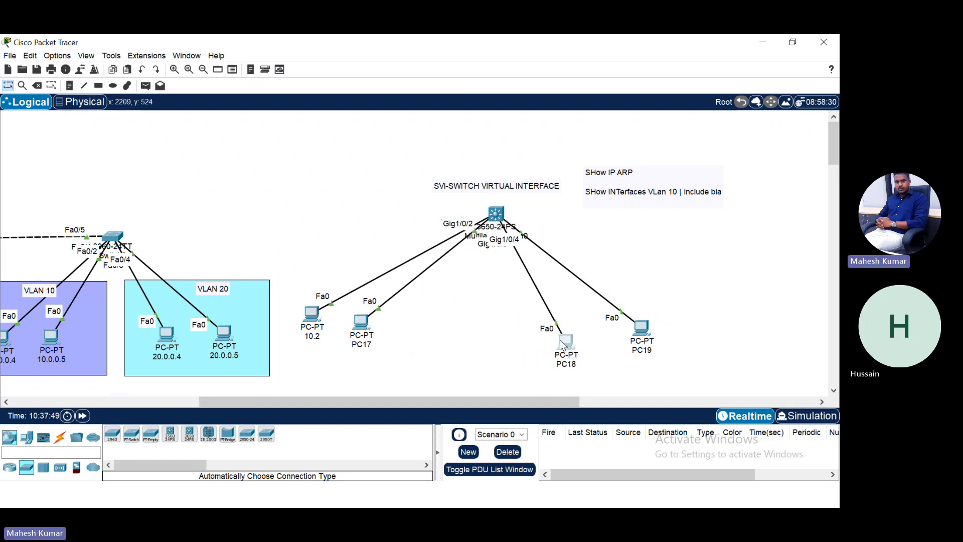
left_click_drag(645, 331, 683, 297)
left_click_drag(556, 337, 613, 326)
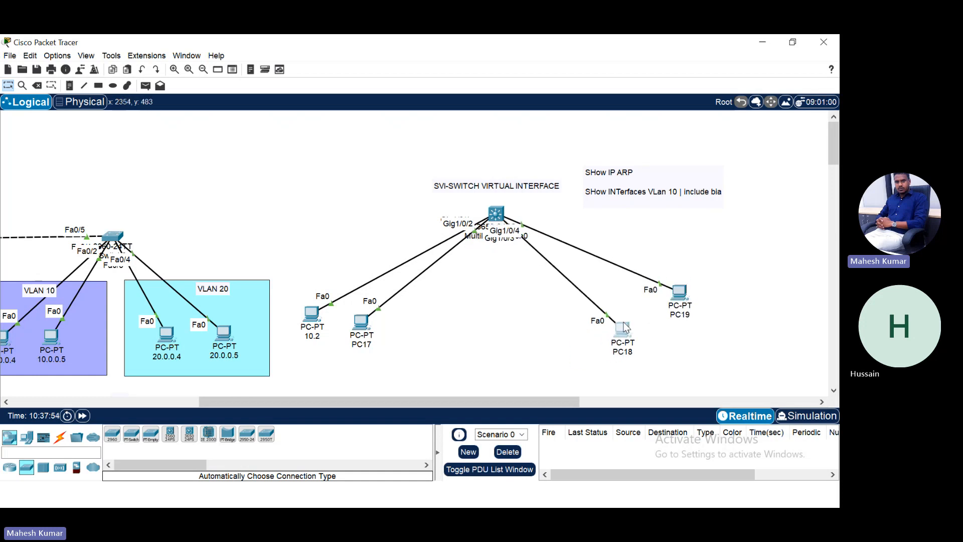
- Shrink Multilayer Switch0's command-line window, place it beside the SVI topology and return to the current switch prompt
left_click(495, 214)
left_click_drag(477, 47, 135, 33)
left_click(788, 44)
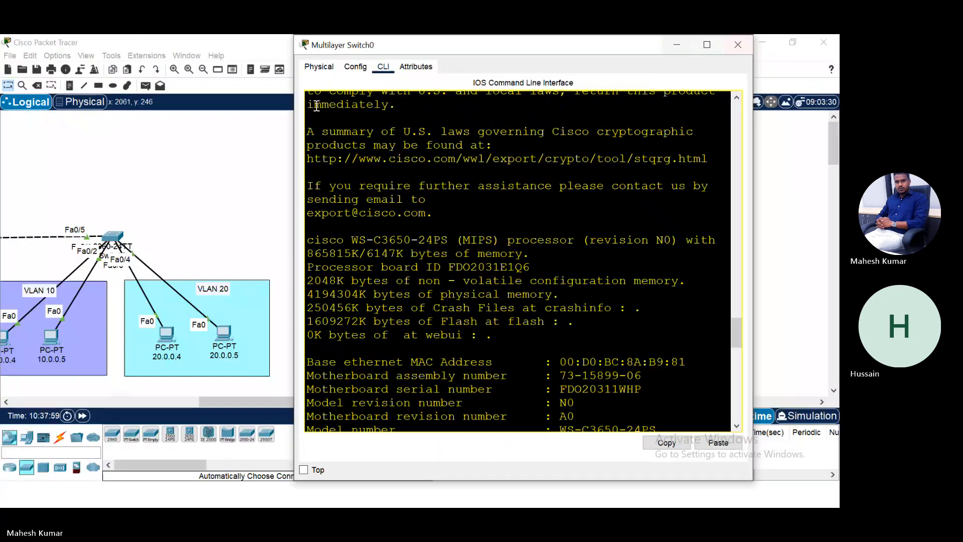
left_click_drag(449, 97, 155, 34)
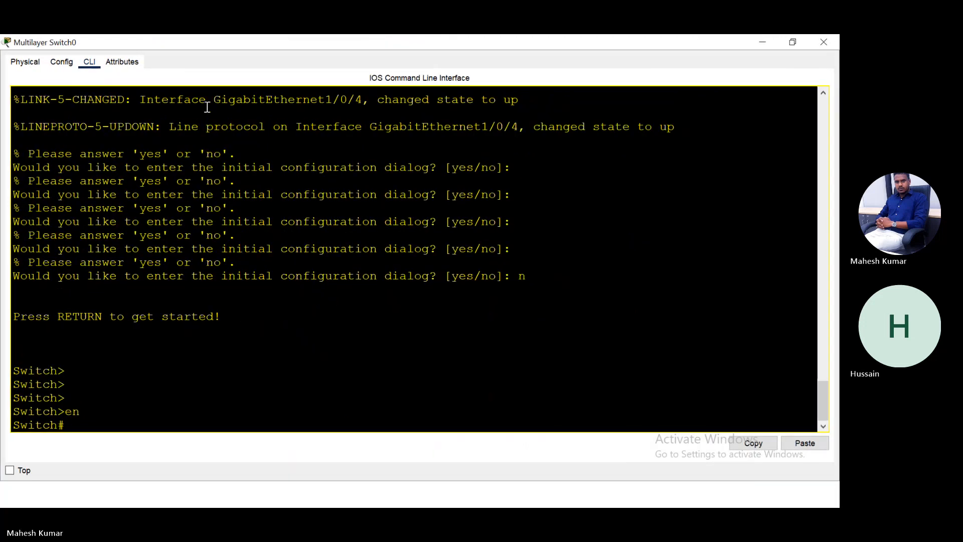
left_click(792, 44)
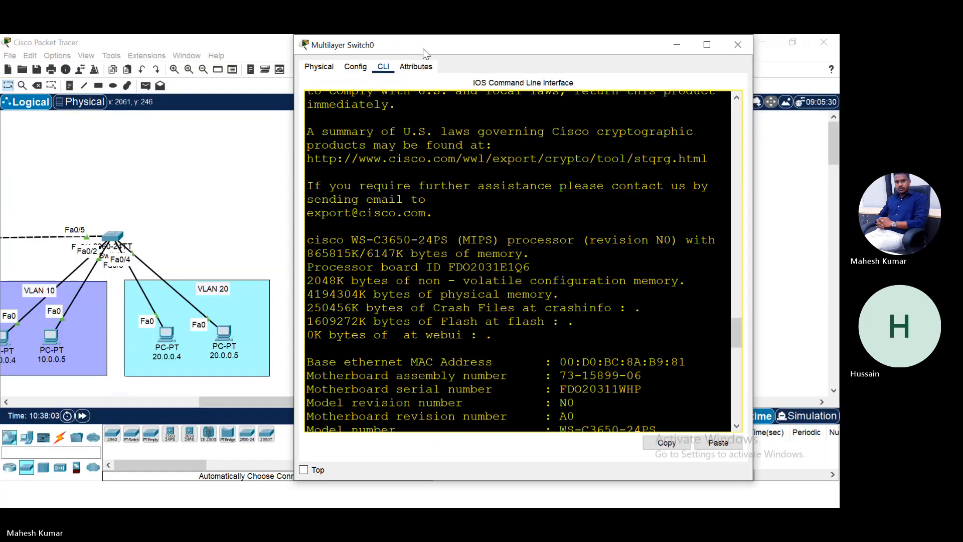
left_click_drag(424, 49, 213, 56)
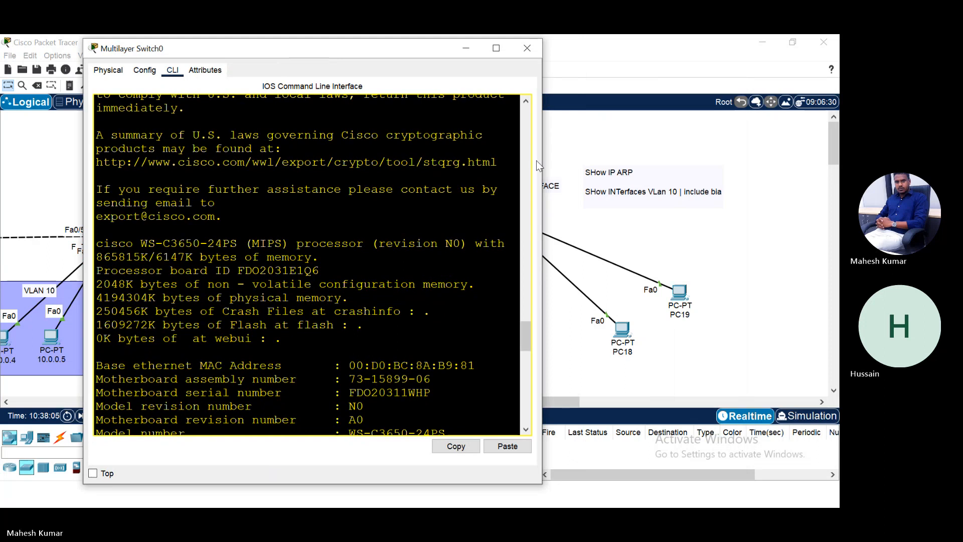
left_click_drag(544, 163, 409, 163)
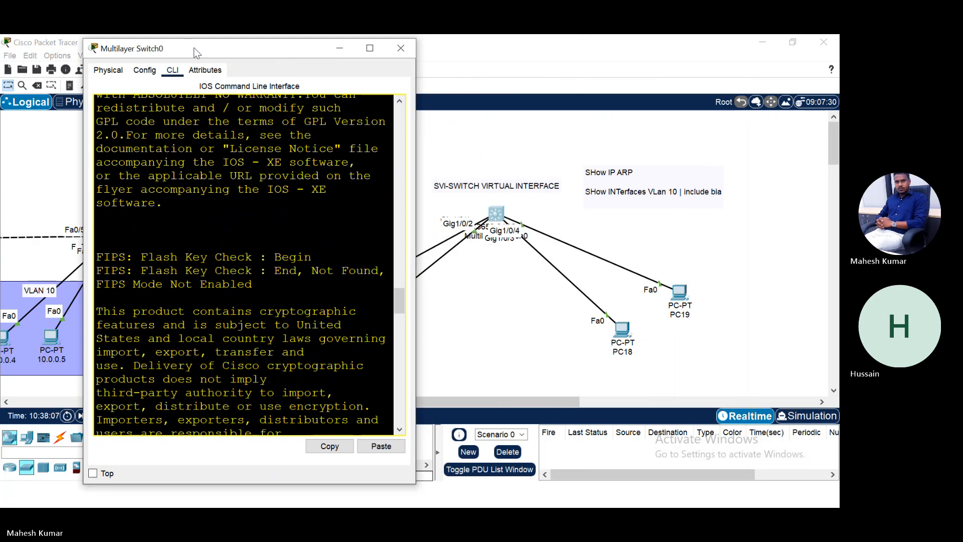
left_click_drag(196, 52, 120, 50)
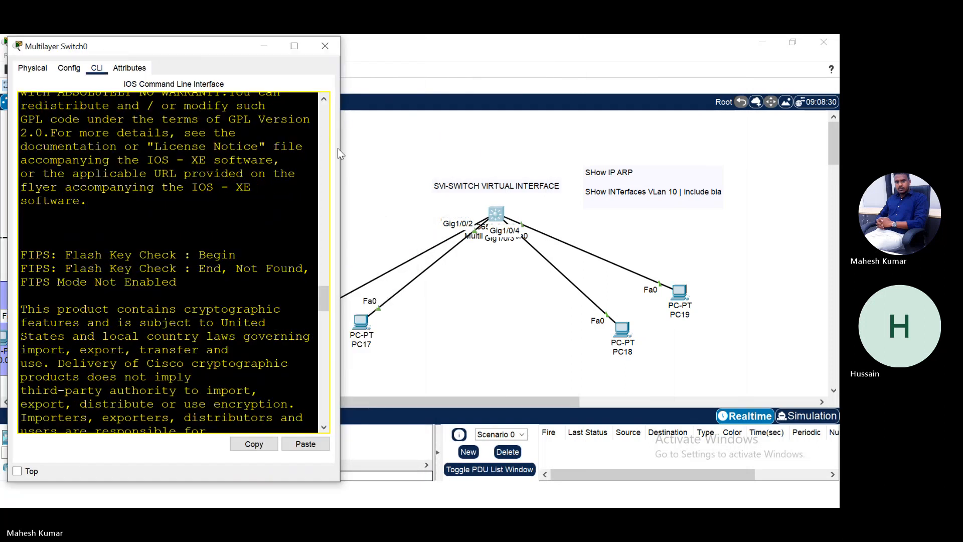
left_click_drag(341, 148, 390, 149)
key("Return")
key("Return")
key("Return")
key("Return")
key("Return")
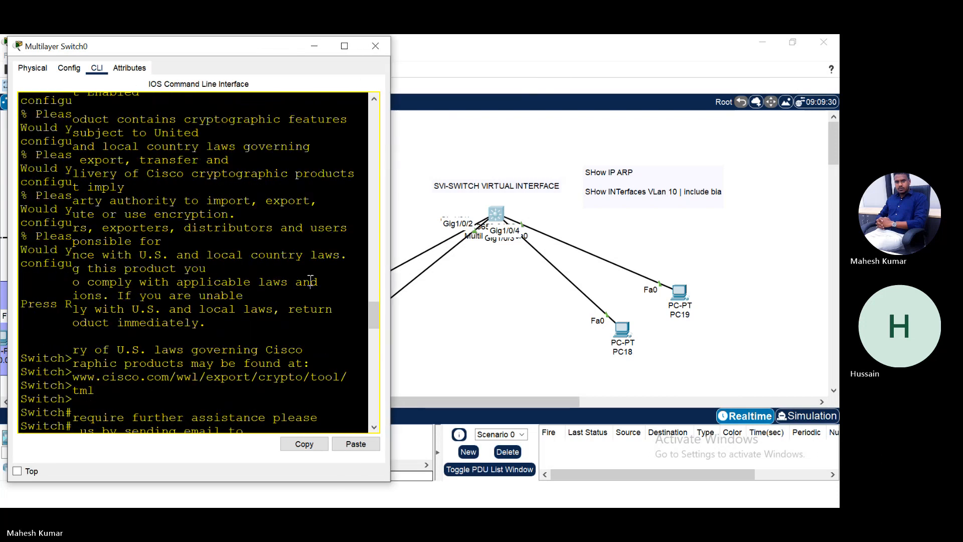
- Enter global configuration mode with conf ter and start an interface range gigabitEthernet command
type("conf ter")
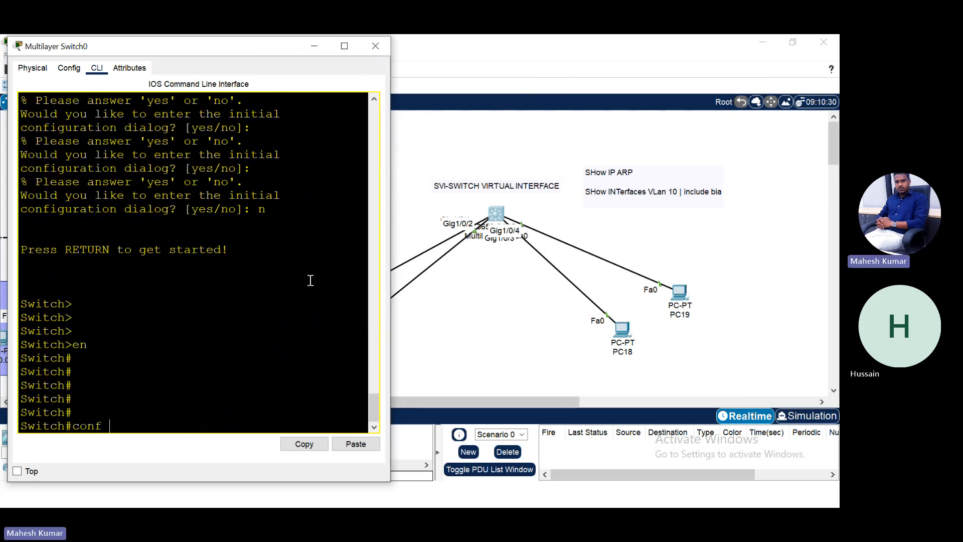
key("Return")
type("in")
key("Tab")
type("ra")
key("Tab")
type("gi")
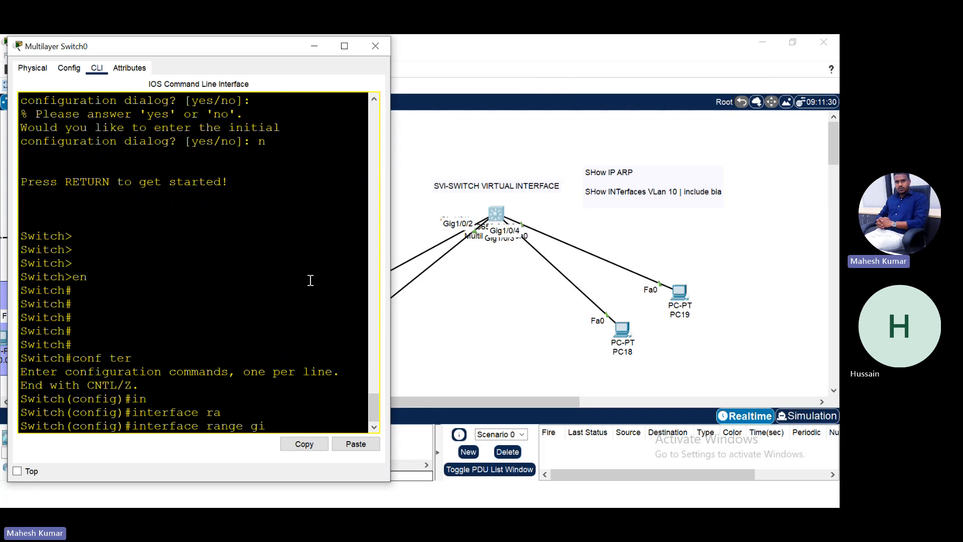
key("Tab")
type("1/01")
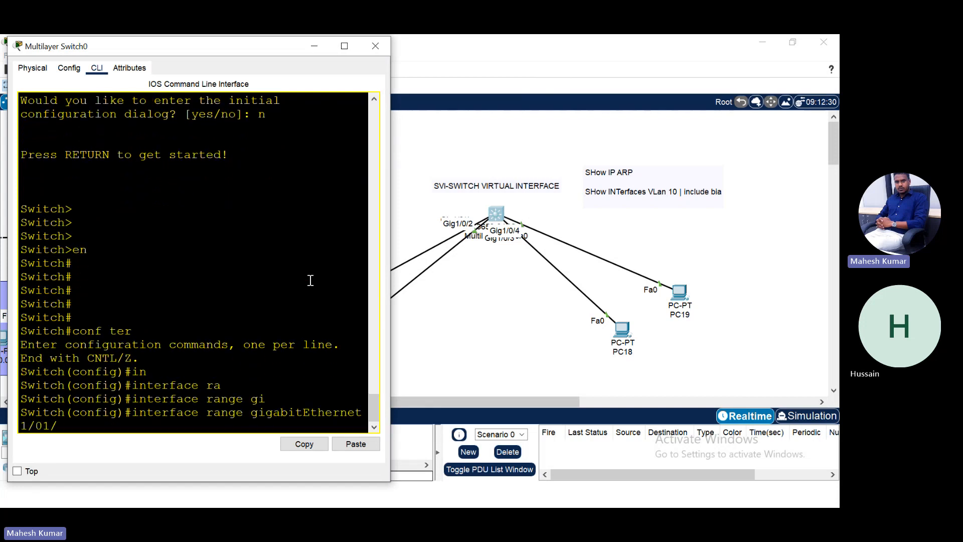
type("/")
key("BackSpace")
key("BackSpace")
key("BackSpace")
key("BackSpace")
key("BackSpace")
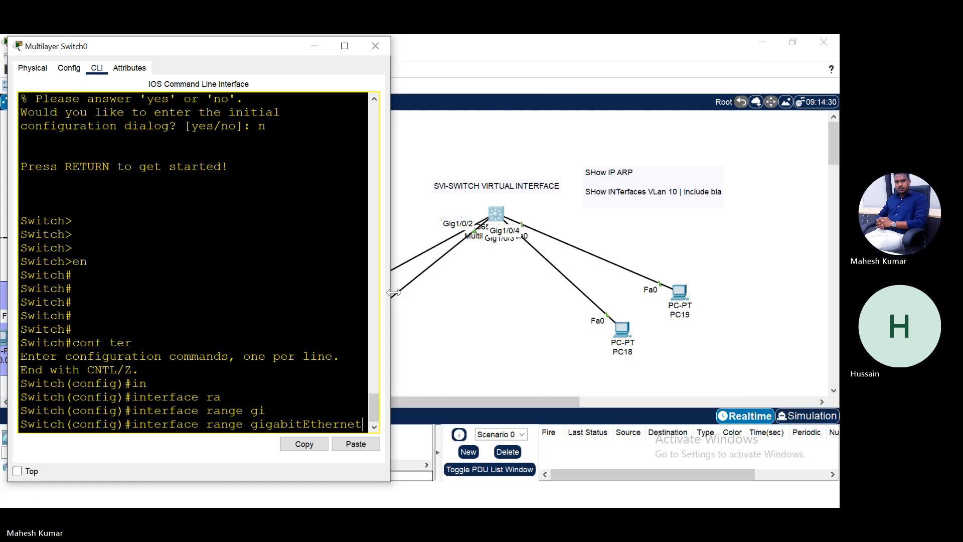
- Widen the command-line window and select the interface range gigabitEthernet 1/0/1-2
left_click_drag(390, 447, 468, 446)
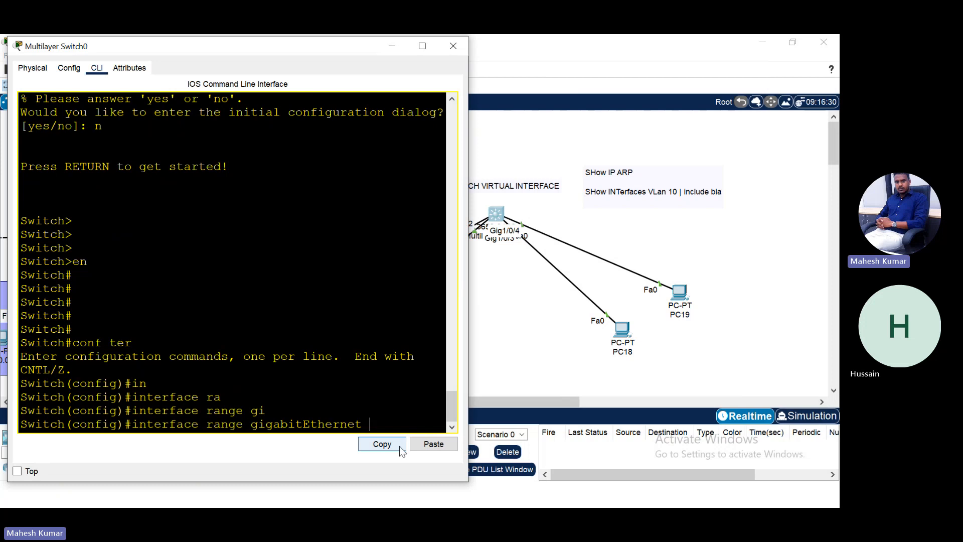
type("0/1")
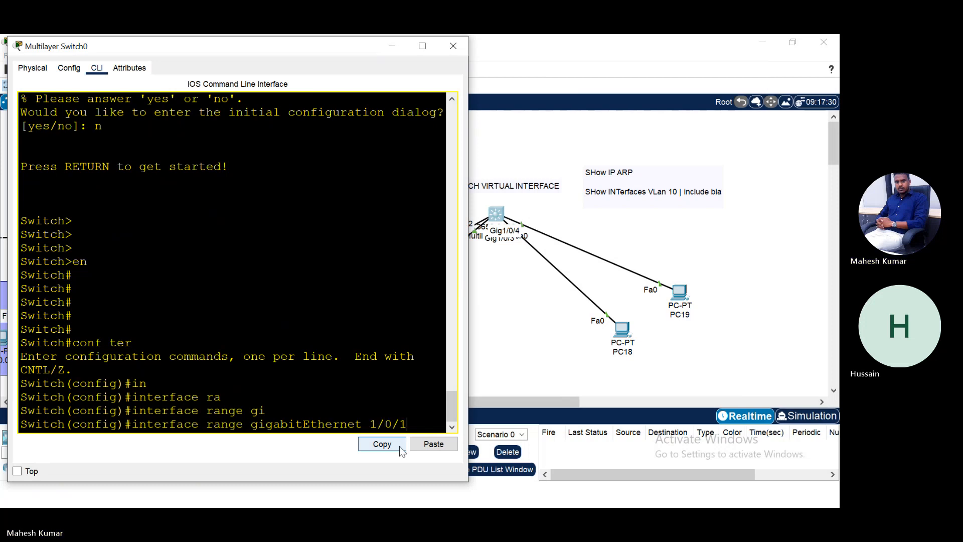
key("Return")
key("Up")
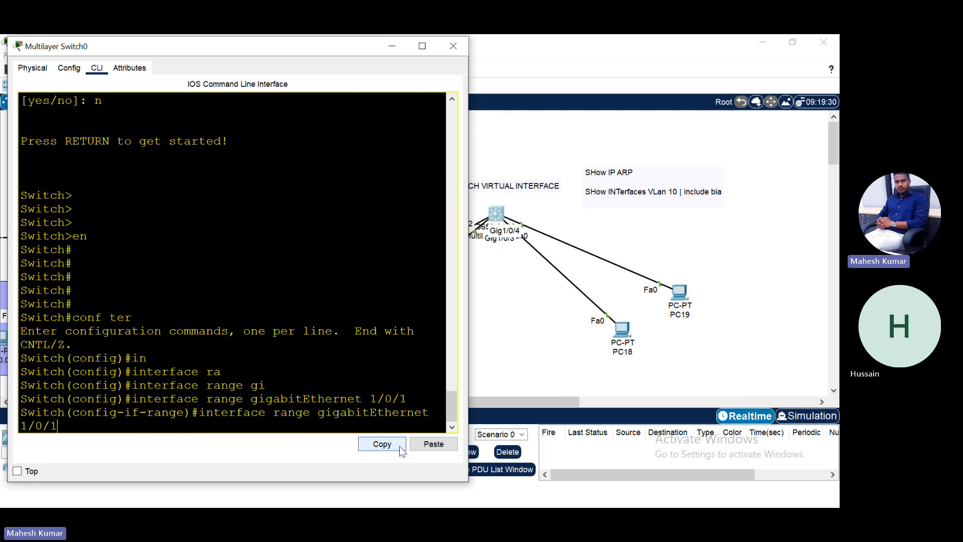
type("-2")
key("Return")
- Set the port range gigabitEthernet 1/0/1-2 to access mode with switchport mode acc
type("sw")
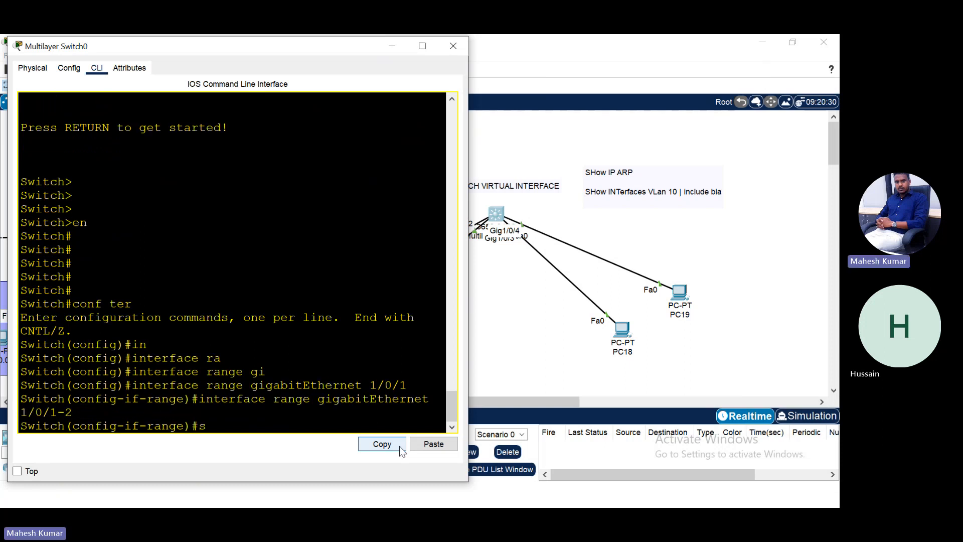
key("Tab")
type("mo")
key("Tab")
type("acc")
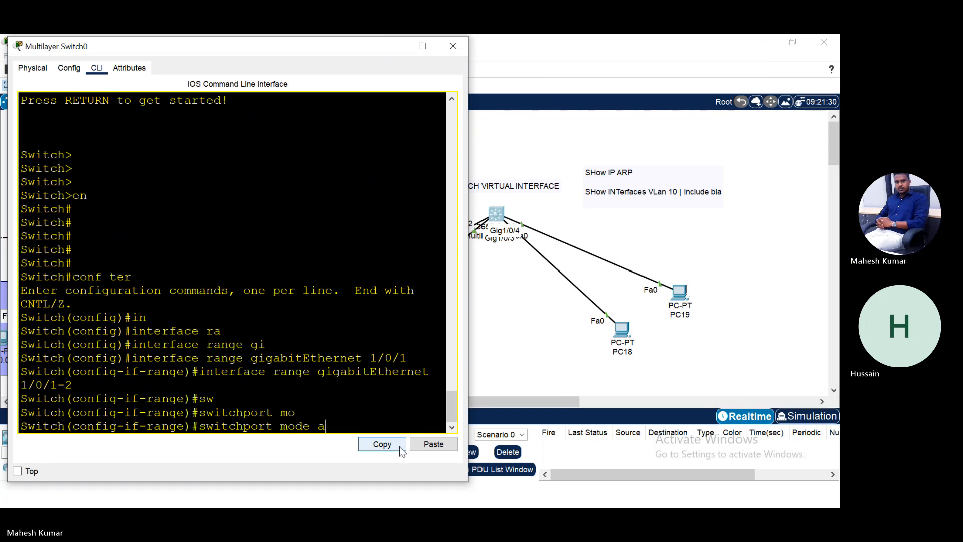
key("Return")
- Assign ports gigabitEthernet 1/0/1-2 to access VLAN 10 and exit interface range configuration
type("sw")
key("Tab")
type("acc")
key("Tab")
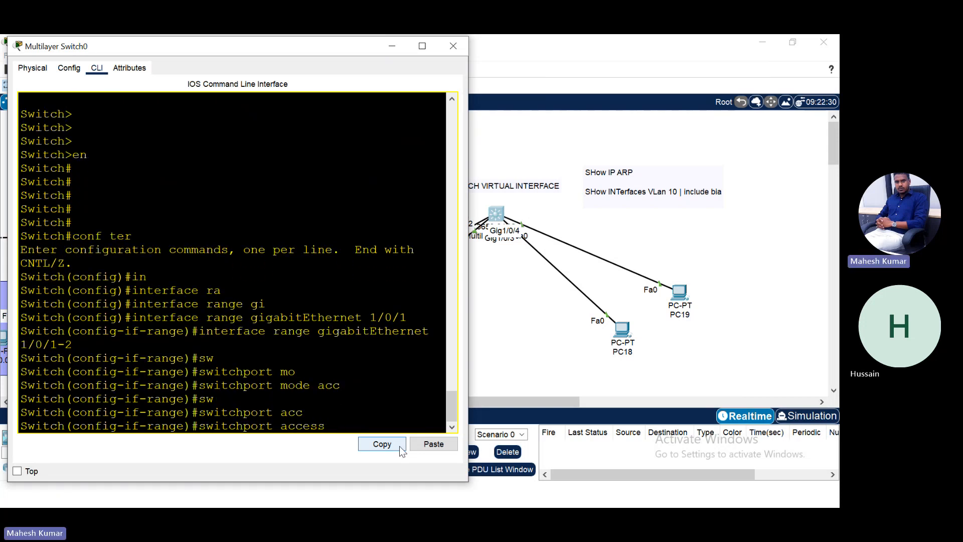
type("vl")
key("Tab")
type("10")
key("Return")
key("Return")
key("Return")
type("exit")
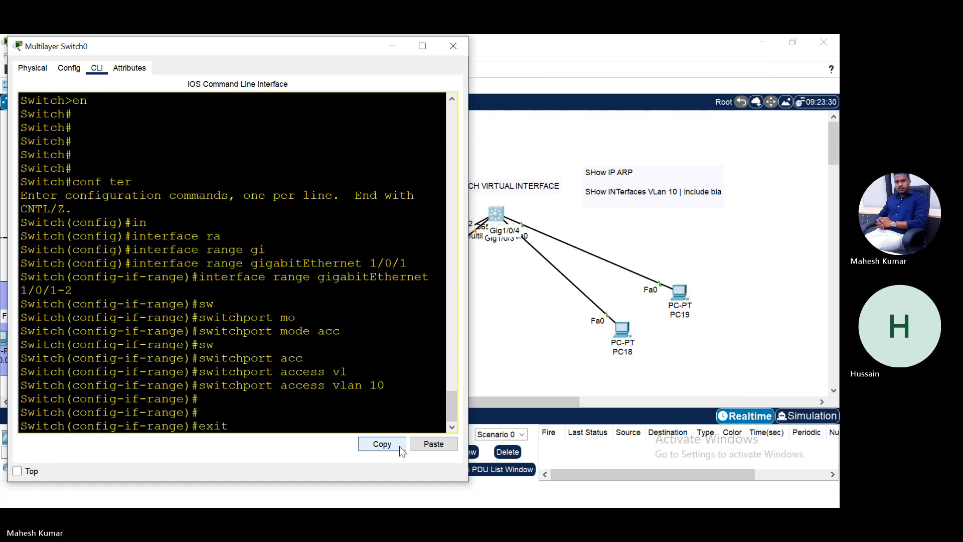
key("Return")
- Select the interface range gigabitEthernet 1/0/3-4 from global configuration mode
type("in")
key("Tab")
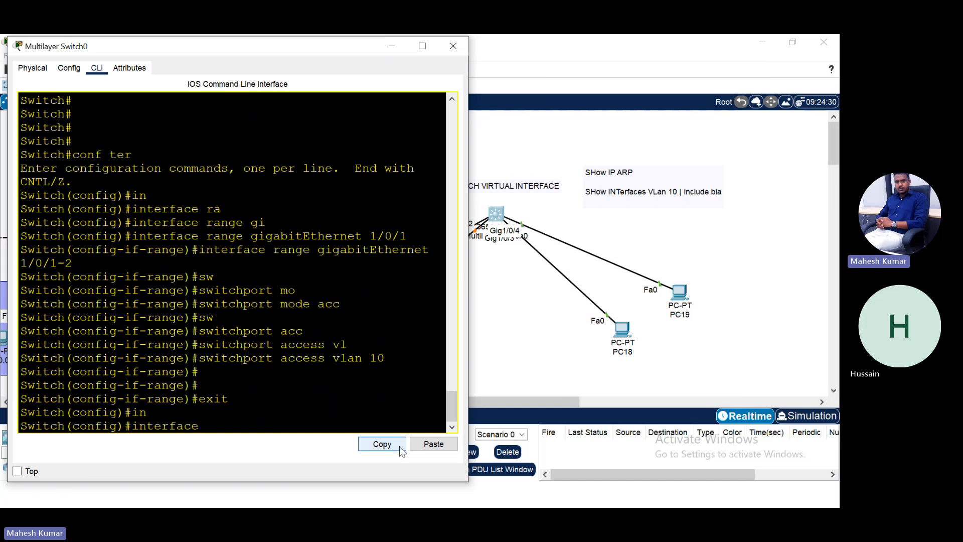
type("ra")
key("Tab")
type("gi")
key("Tab")
type("1")
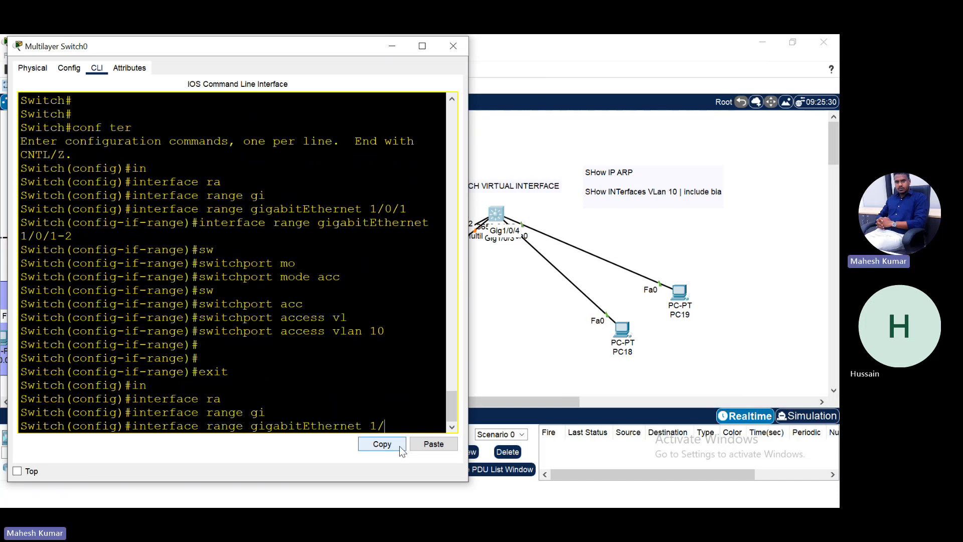
type("/0/3-4")
key("Return")
- Set the port range gigabitEthernet 1/0/3-4 to access mode with switchport mode access
type("sw")
key("Tab")
type("mo")
key("Tab")
type("a")
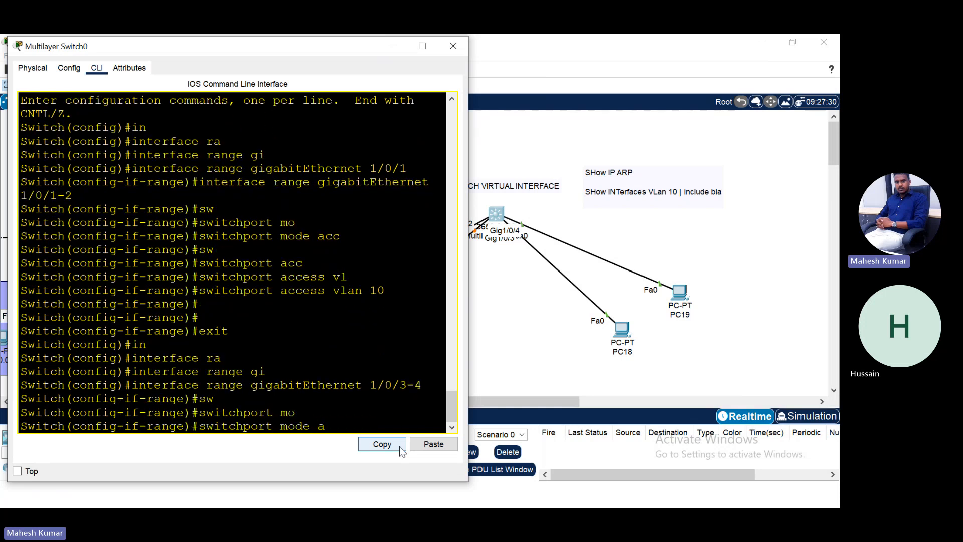
key("Tab")
key("Return")
- Assign ports gigabitEthernet 1/0/3-4 to access VLAN 120
type("sw")
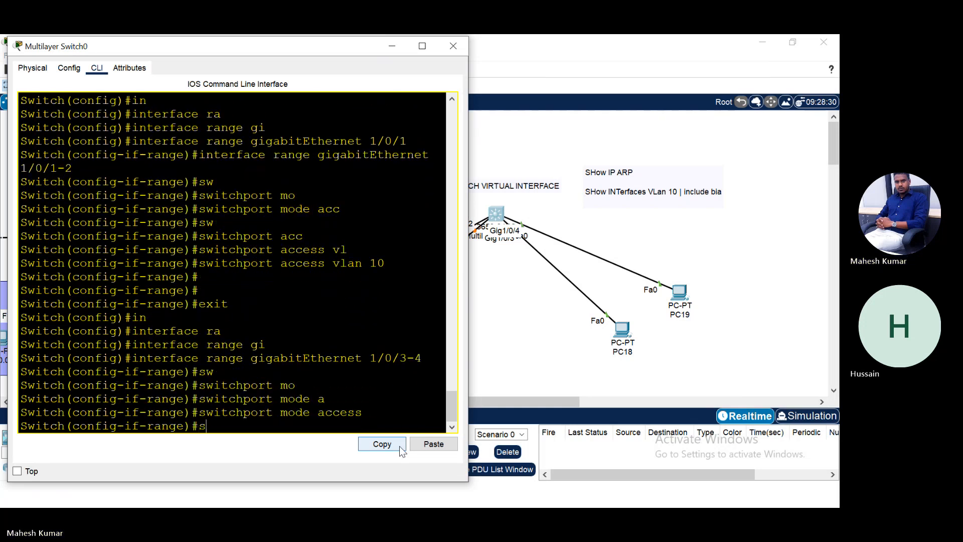
key("Tab")
type("ac")
key("Tab")
type("vl")
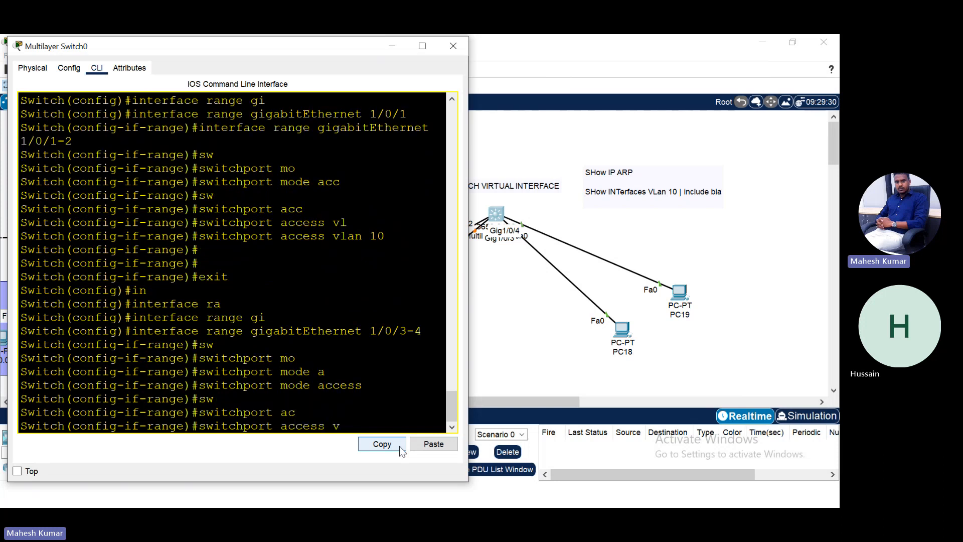
key("Tab")
type("120")
key("Return")
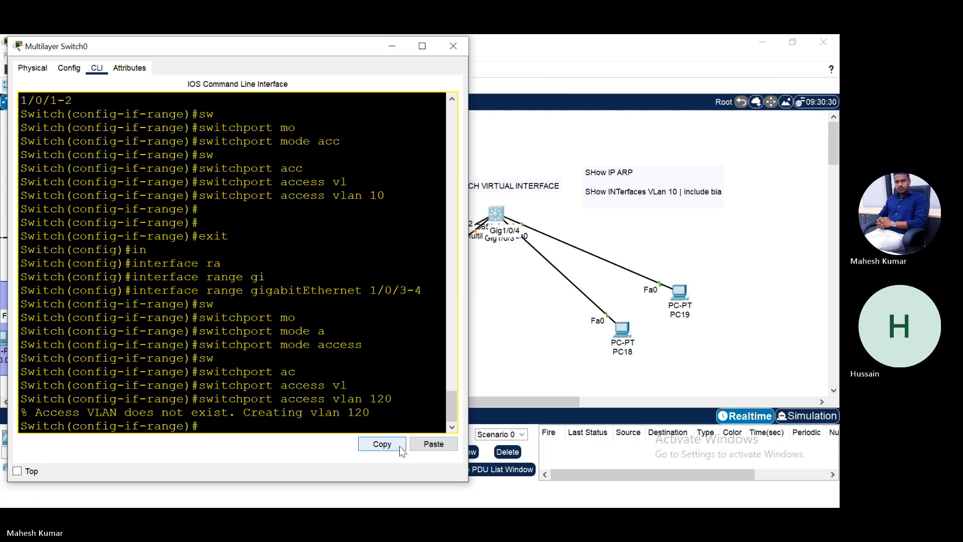
- Assign ports gigabitEthernet 1/0/3-4 to access VLAN 20 and return to privileged EXEC mode with end
key("Up")
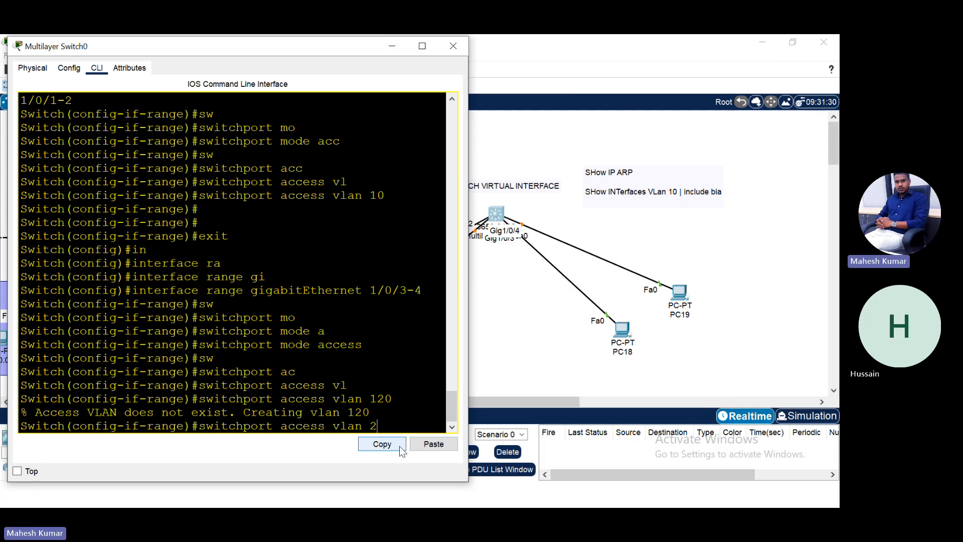
type("0")
key("Return")
key("Return")
key("Return")
key("Return")
key("Return")
key("Return")
key("Return")
type("end")
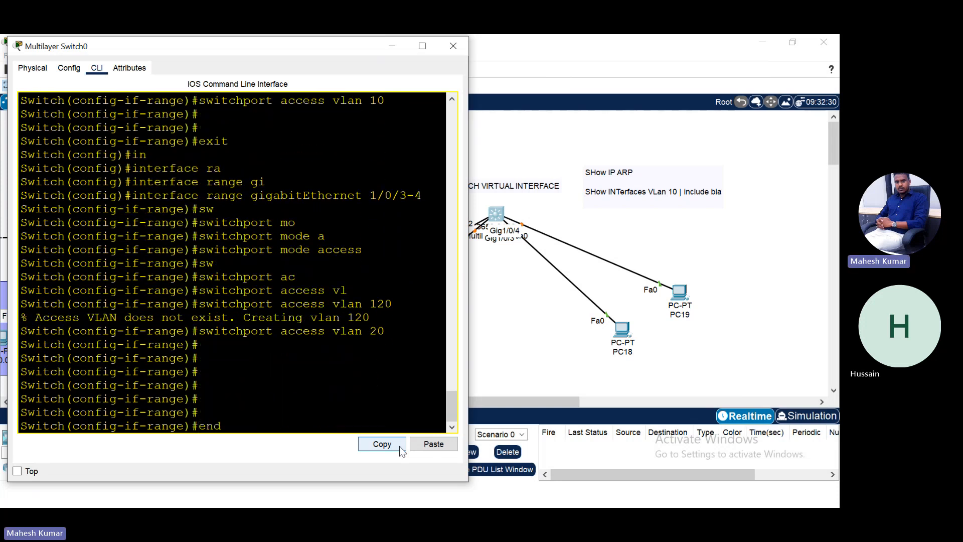
key("Return")
- Run show vlan brief in the maximized command-line window and examine the port assignments of VLANs 10 and 20
type("sh")
key("Tab")
type("ip")
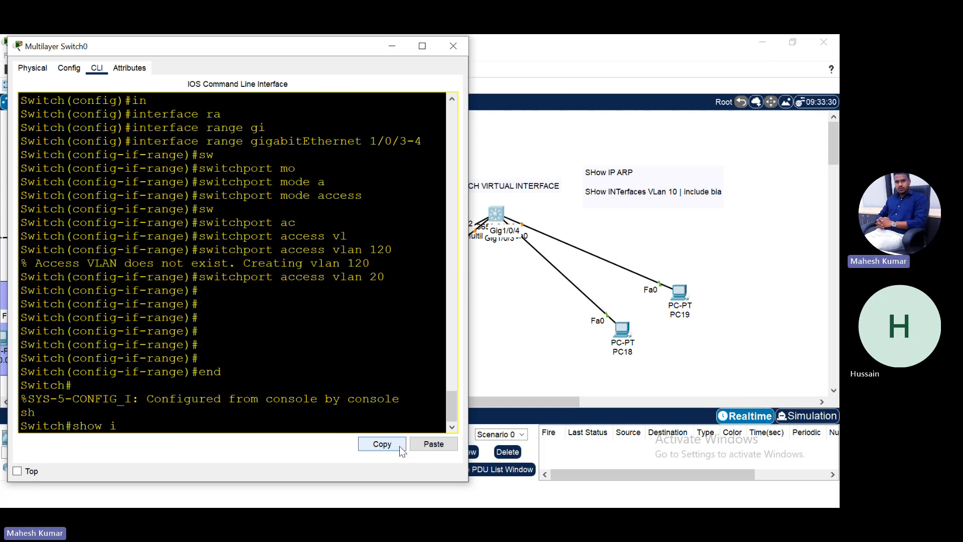
key("BackSpace")
type("vp")
key("Tab")
key("BackSpace")
type("l")
key("Tab")
type("an br")
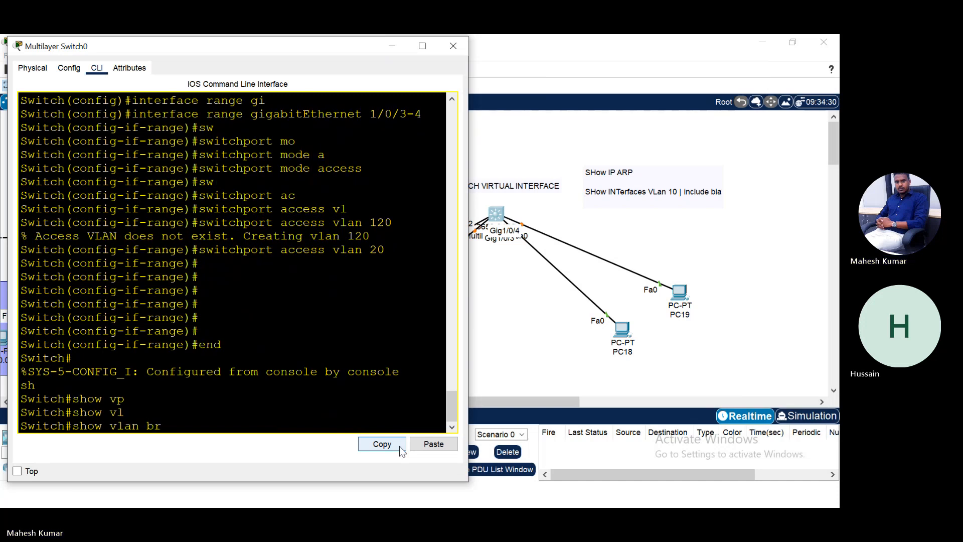
key("Return")
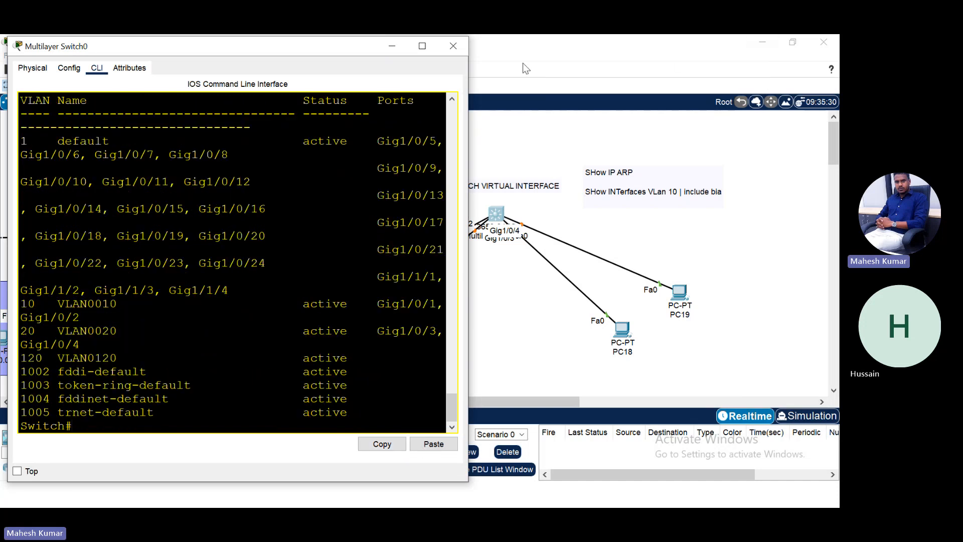
left_click(422, 45)
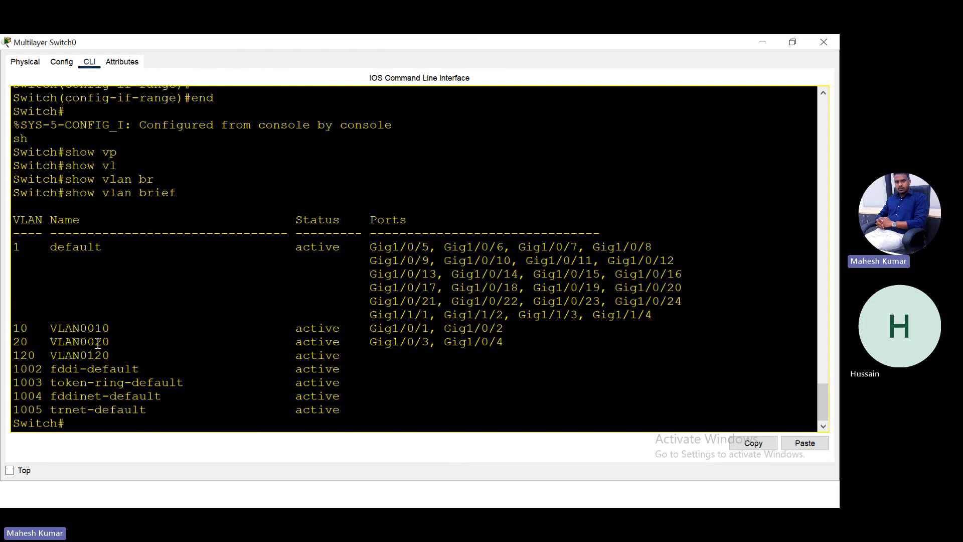
left_click_drag(50, 328, 518, 347)
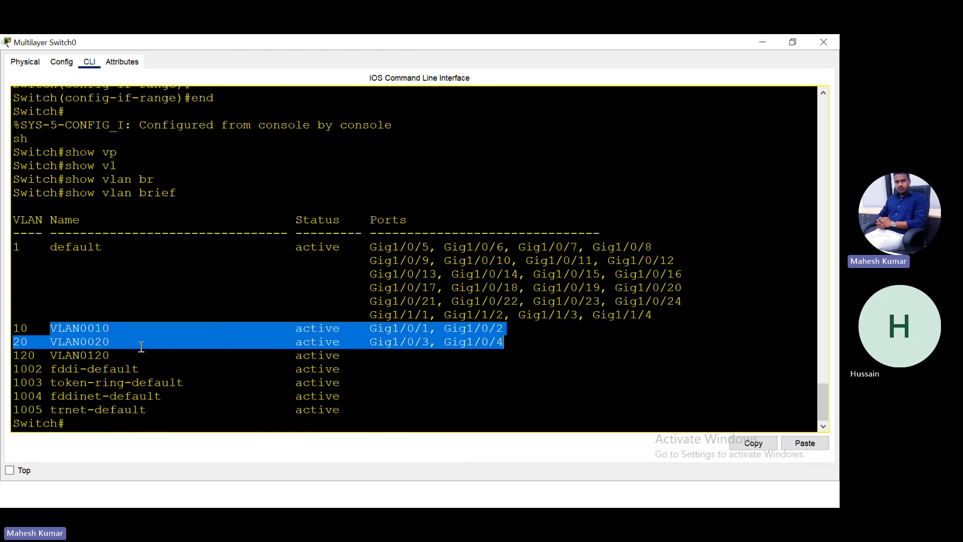
- Close and reopen Multilayer Switch0's command line from the topology, and enter global configuration mode with conf ter
left_click(814, 35)
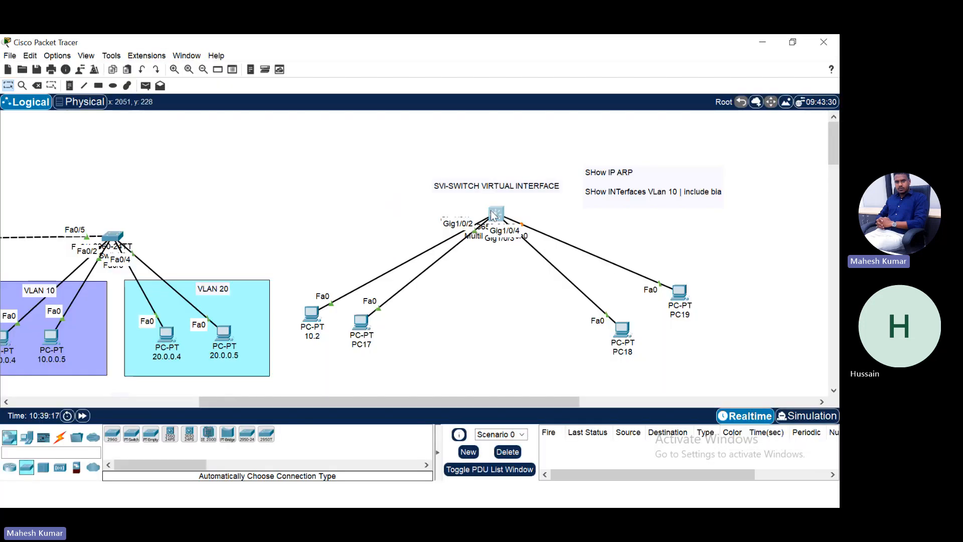
left_click(495, 213)
right_click(446, 236)
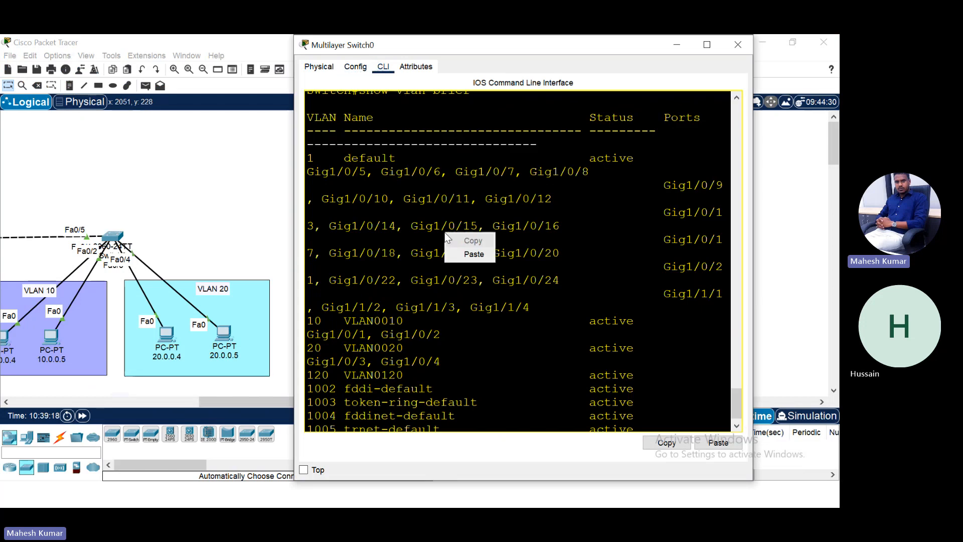
left_click(515, 348)
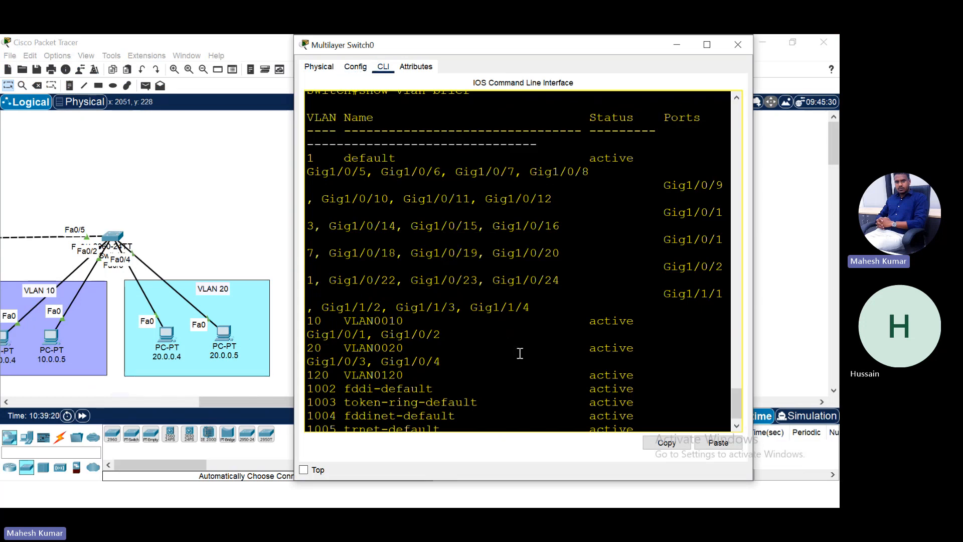
key("Return")
key("Return")
key("Return")
key("Return")
type("c")
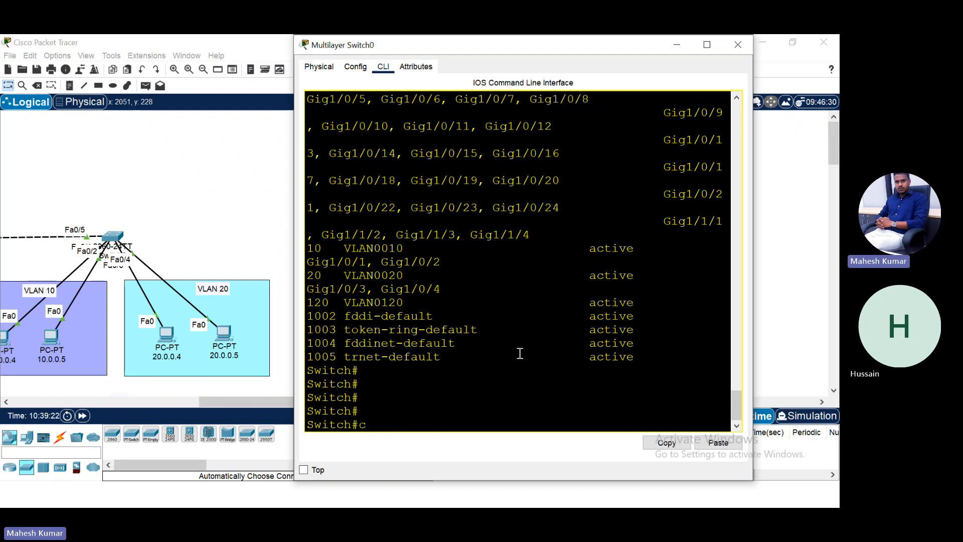
type("onf ter")
key("Return")
- Run do sh ip int br and examine the full interface list through the Vlan1 entry in the maximized window
type("do s")
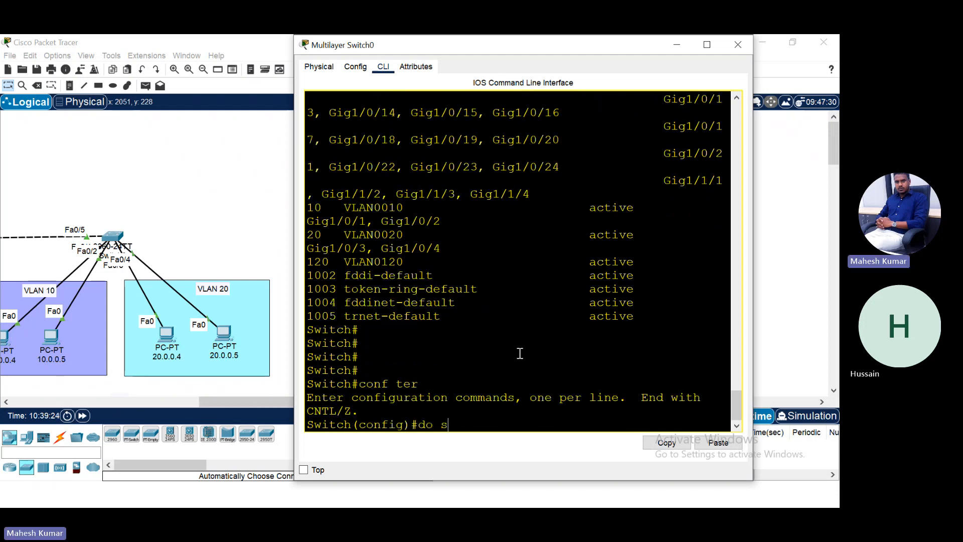
type("h ip int br")
key("Return")
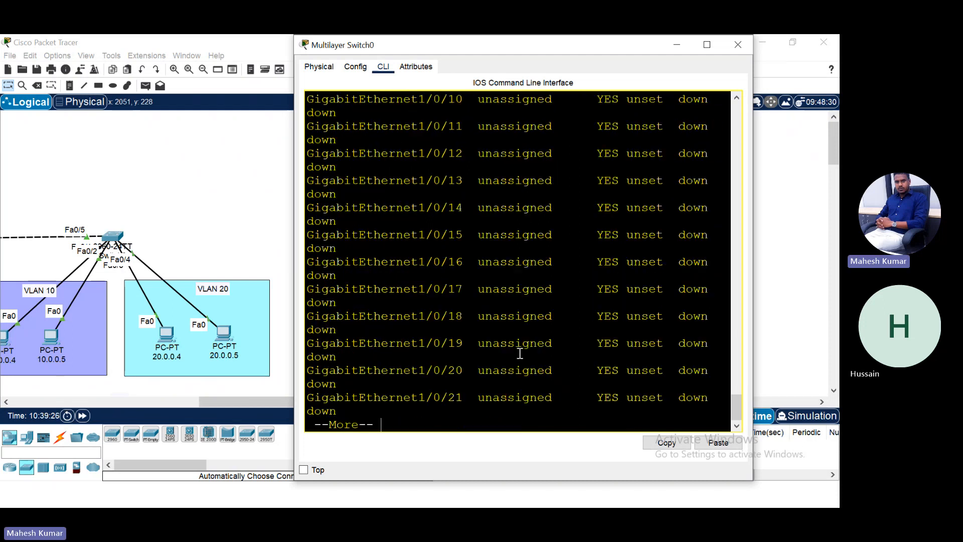
left_click(707, 44)
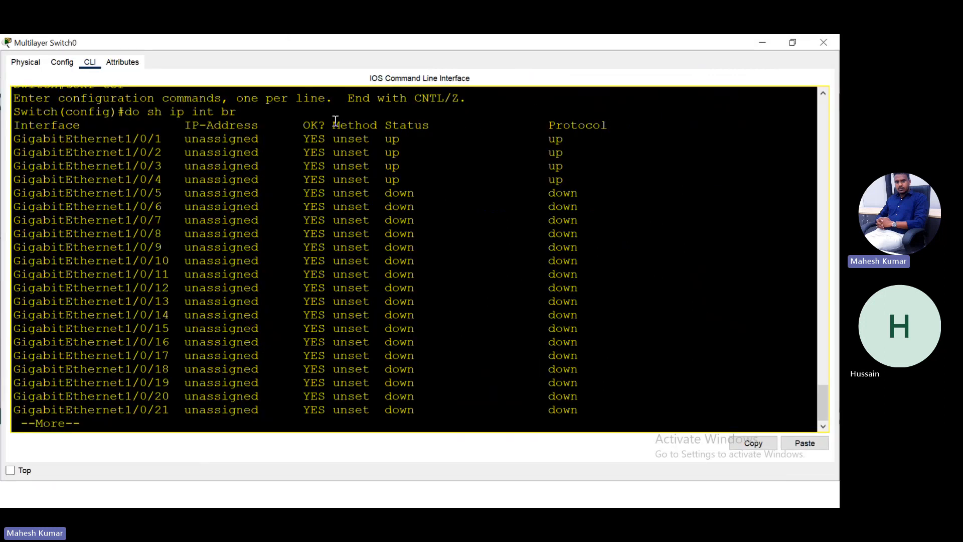
key("space")
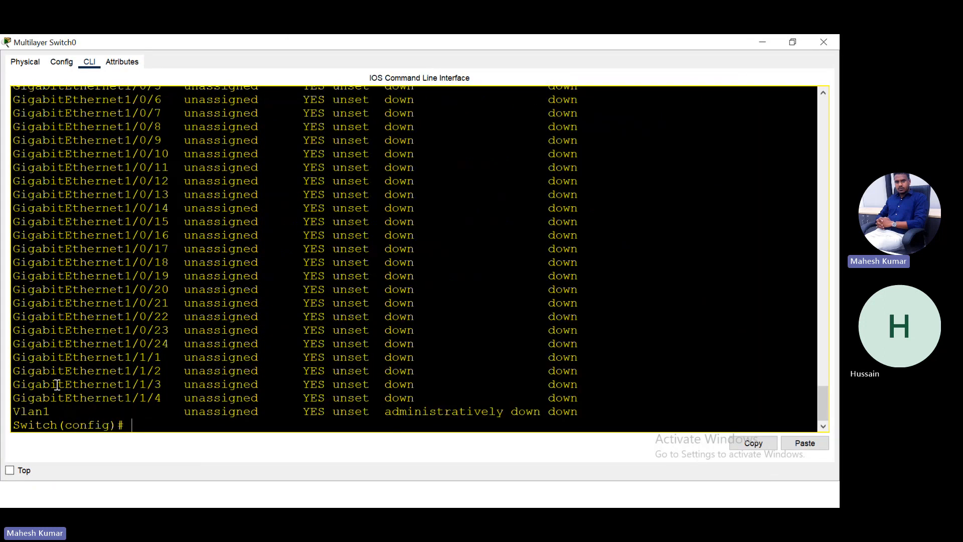
left_click_drag(17, 411, 178, 410)
left_click_drag(91, 338, 57, 384)
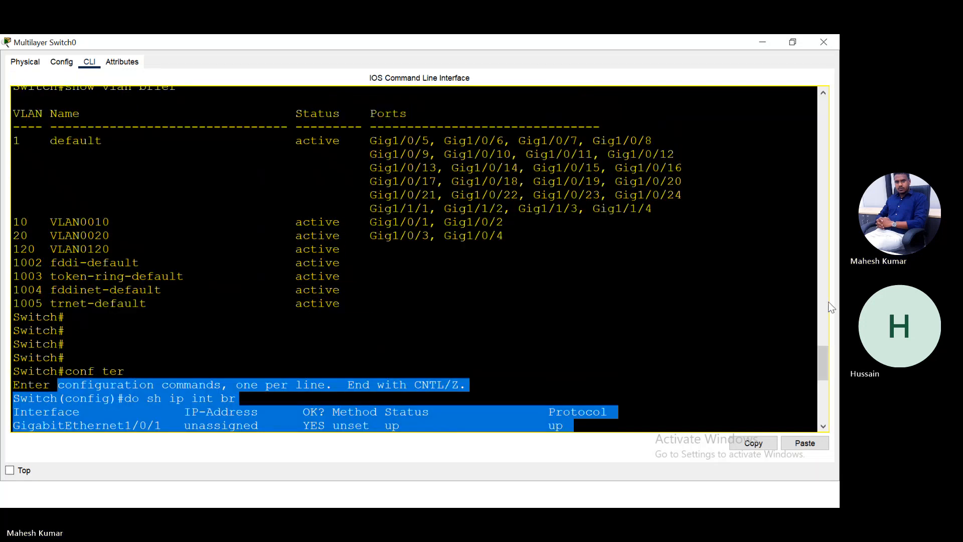
left_click_drag(821, 355, 820, 400)
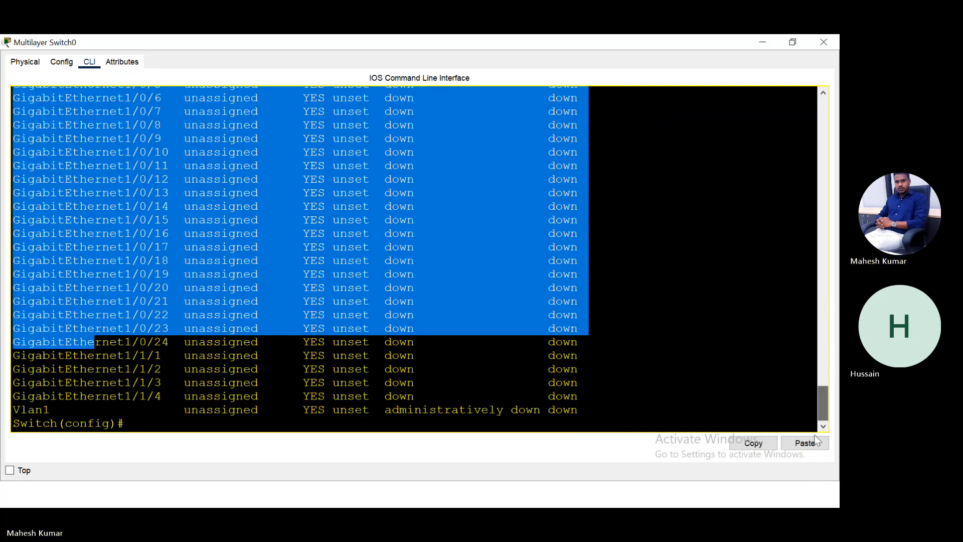
- Enter configuration of the VLAN 10 switch virtual interface with interface vlan 10
left_click(528, 382)
type("in")
key("Tab")
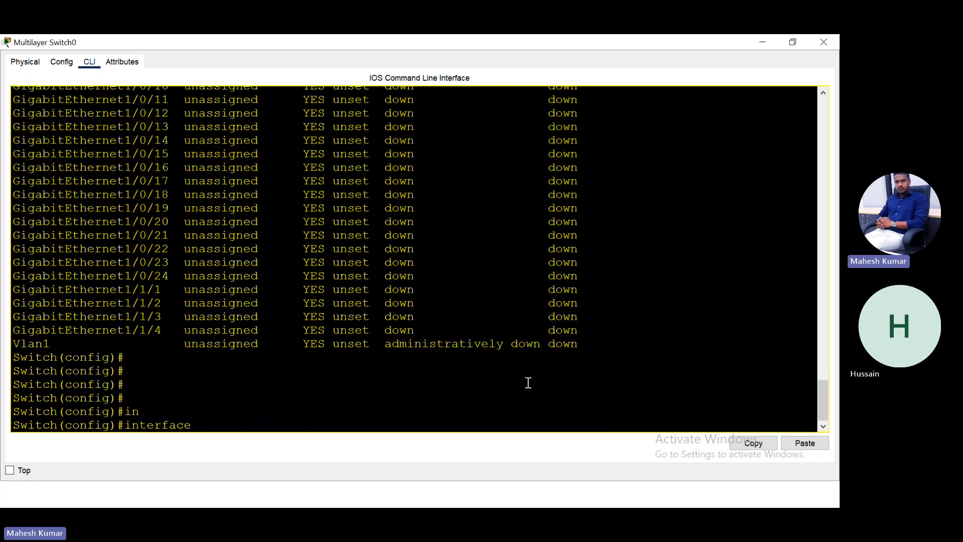
type("vl")
key("Tab")
type("10")
key("Return")
key("Return")
key("Return")
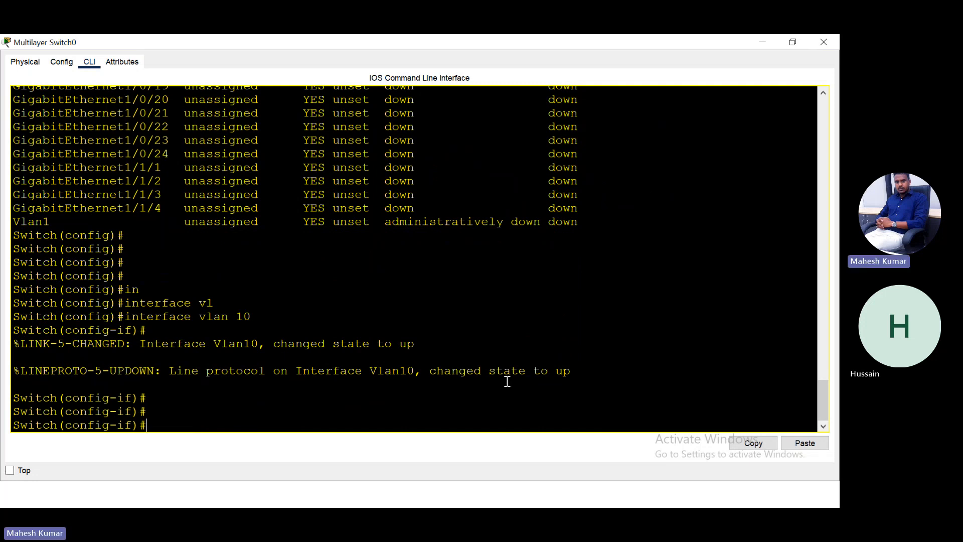
type("no ip ad")
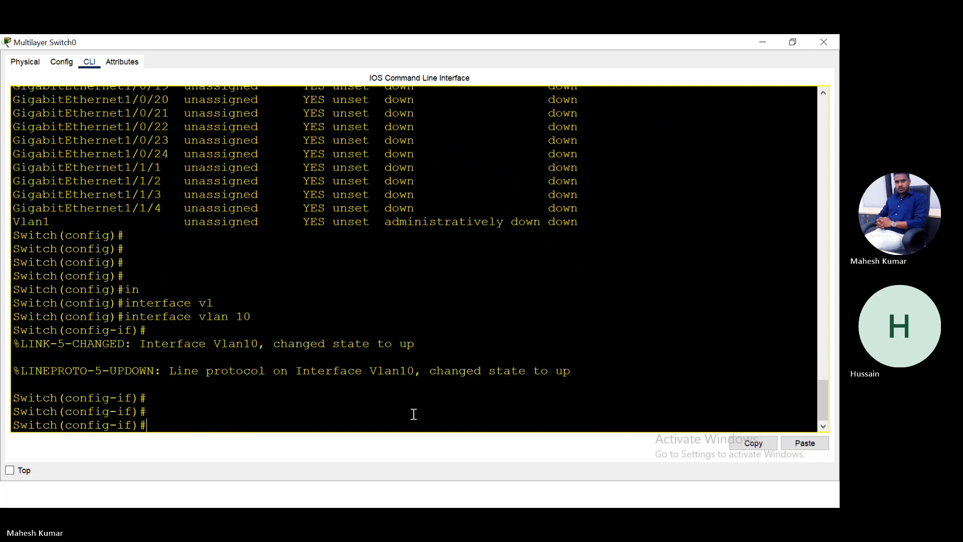
type("d")
key("Tab")
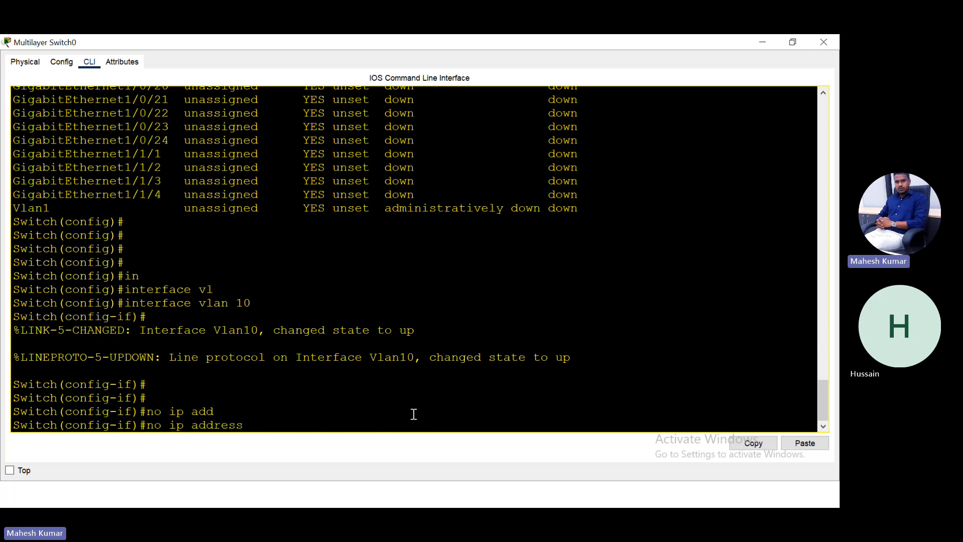
key("BackSpace")
key("BackSpace")
key("BackSpace")
key("BackSpace")
key("BackSpace")
key("BackSpace")
key("BackSpace")
key("BackSpace")
key("BackSpace")
key("BackSpace")
key("BackSpace")
key("BackSpace")
key("BackSpace")
- Enable the VLAN 10 interface with no shutdown
type("no sh")
key("Tab")
key("Return")
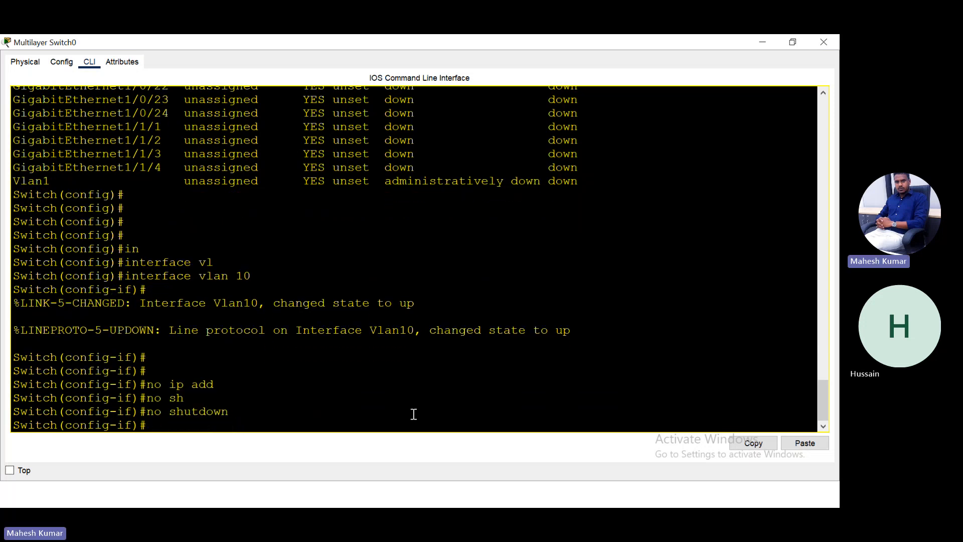
key("Return")
key("Return")
key("Return")
- Assign IP address 10.0.0.1 with mask 255.0.0.0 to the VLAN 10 interface
type("ip add")
key("Tab")
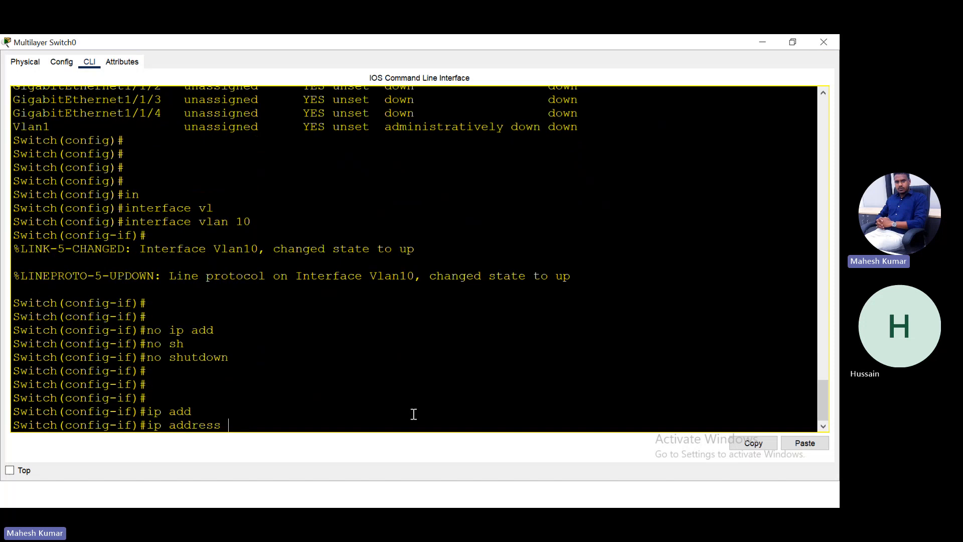
type("10.0.0.1 255.0.0.0")
key("Return")
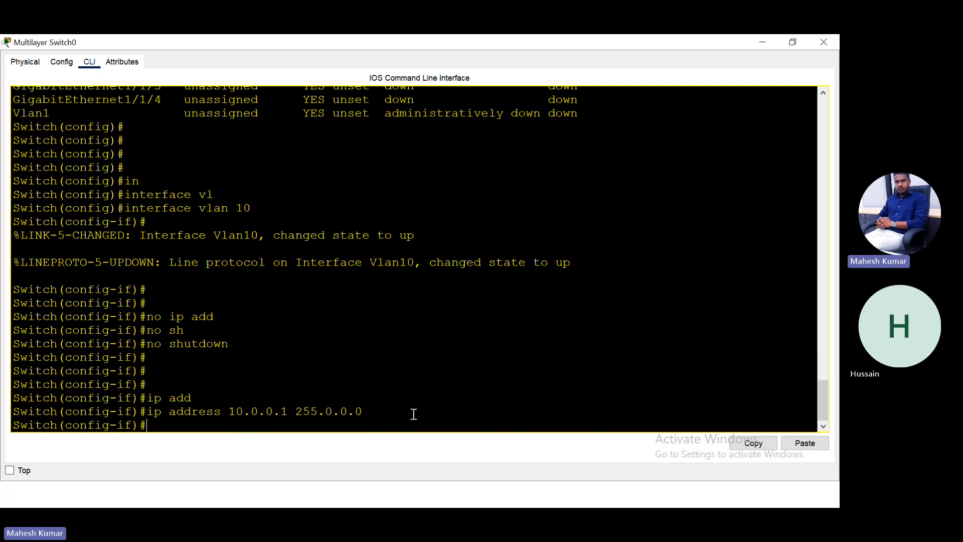
key("Return")
key("Return")
key("Return")
key("Return")
- Try to complete an encapsulation command, starting with encap, in the VLAN 10 interface configuration
type("en")
key("Tab")
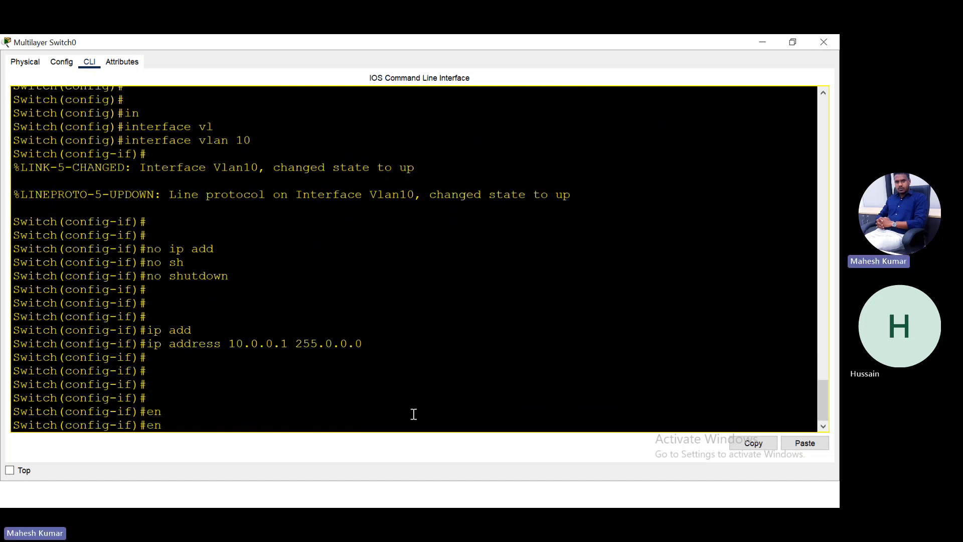
type("cap")
key("Tab")
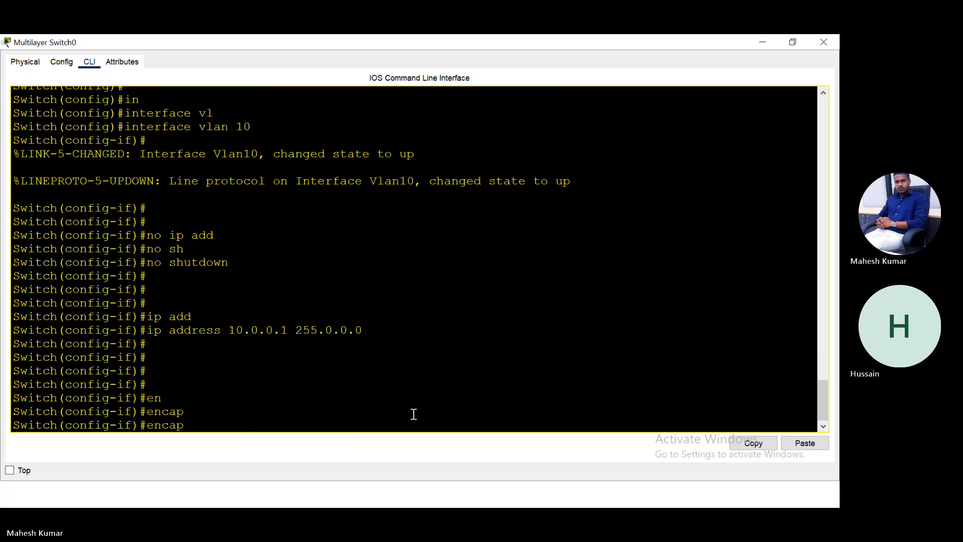
- Switch to the PowerPoint slide show and review the commands on the SVI CONFIGURATION slide
left_click(763, 42)
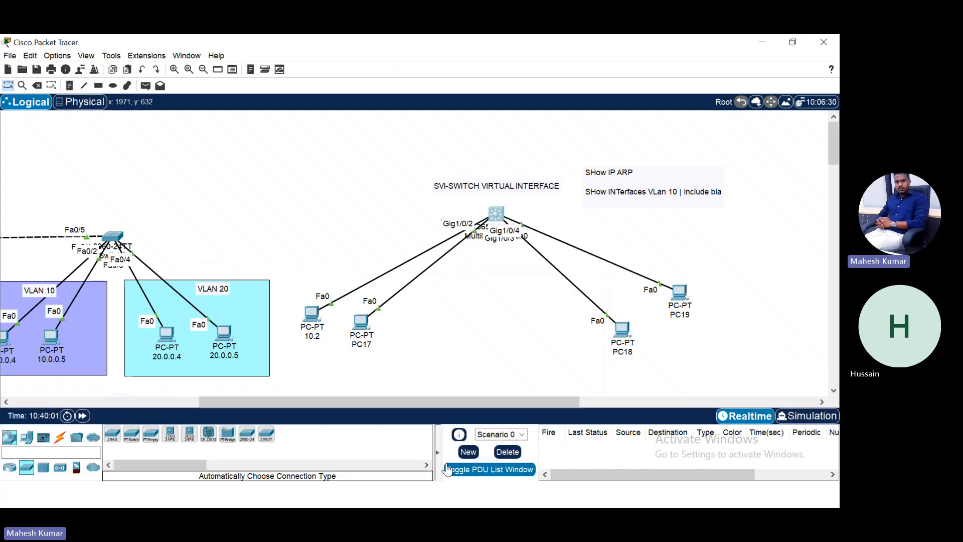
key("alt+Tab")
key("super+d")
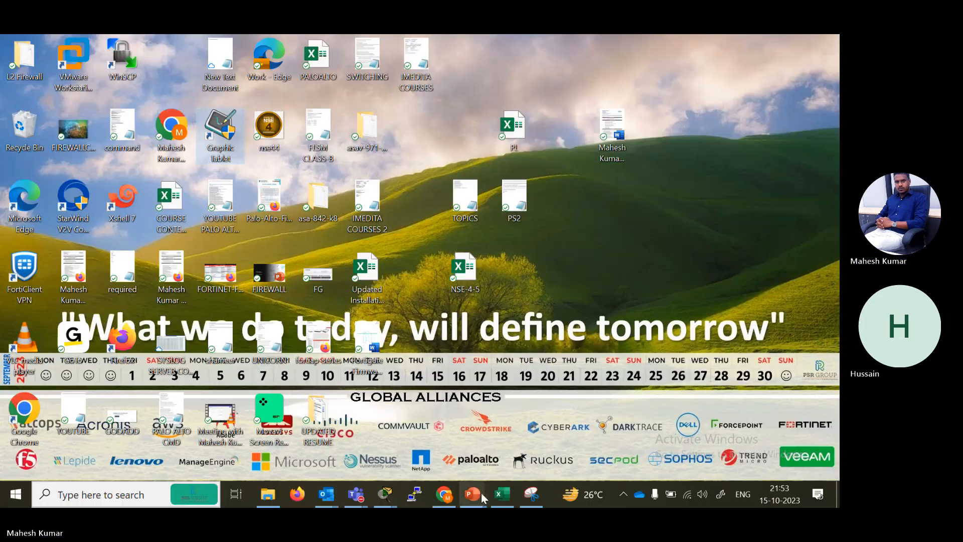
mouse_move(481, 492)
left_click(537, 453)
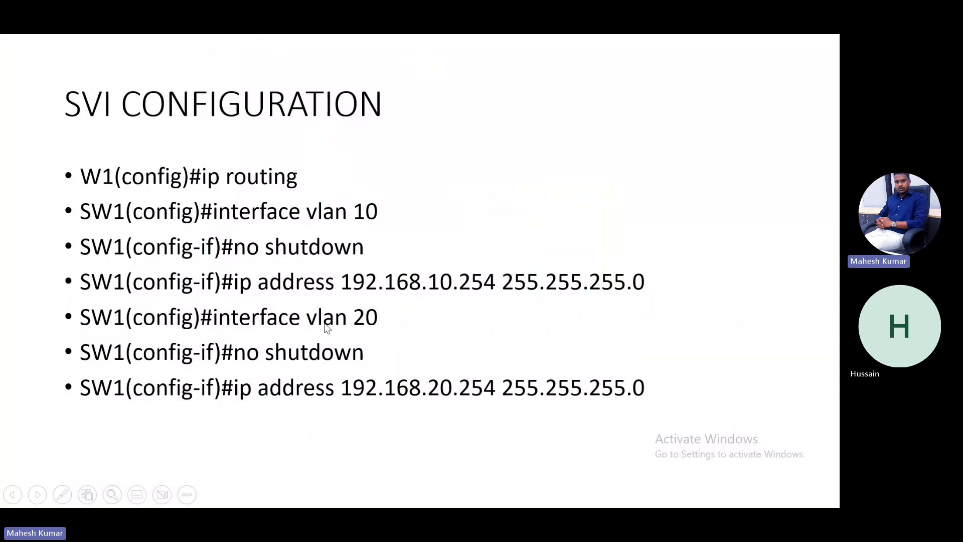
- Switch back to Packet Tracer, close the open device windows, and reopen Multilayer Switch0's command line maximized
key("super")
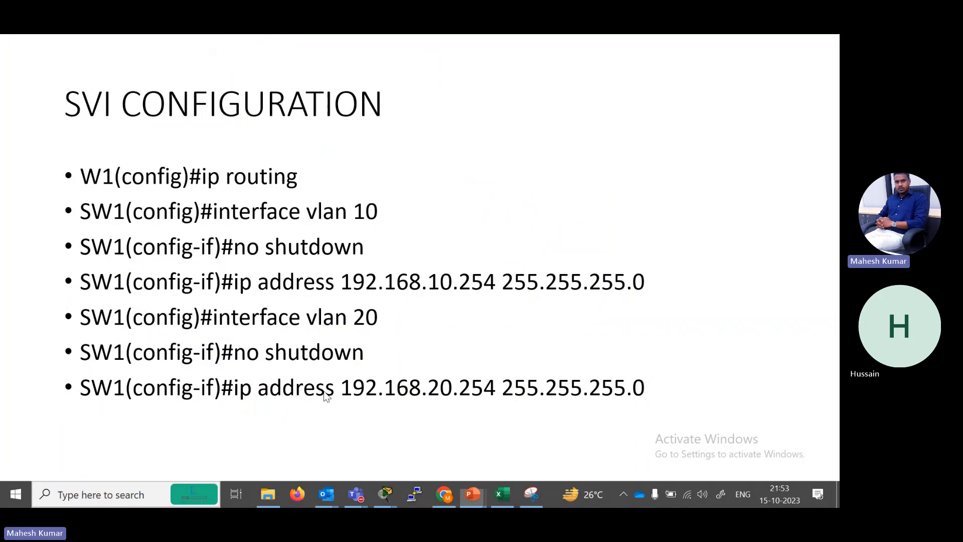
key("super+d")
left_click(385, 494)
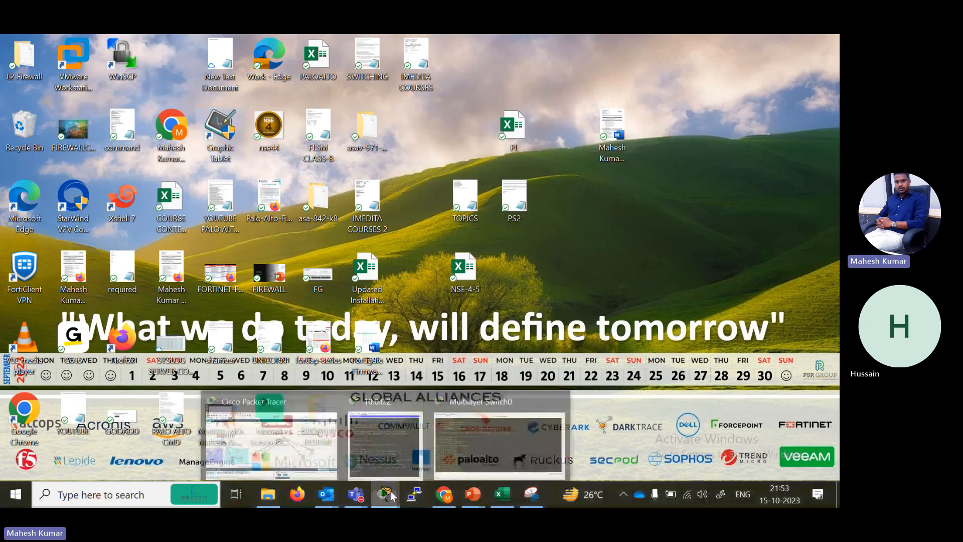
left_click(555, 396)
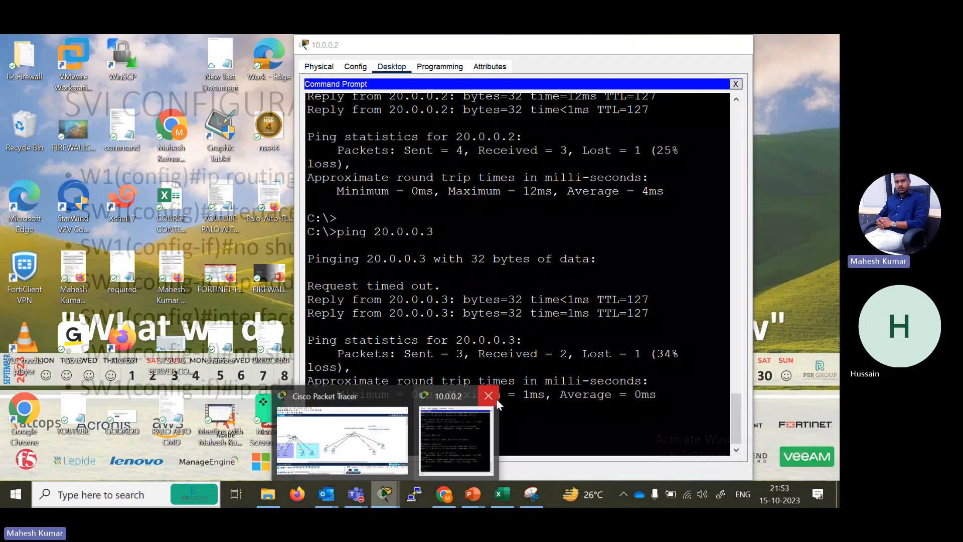
left_click(489, 396)
left_click(346, 436)
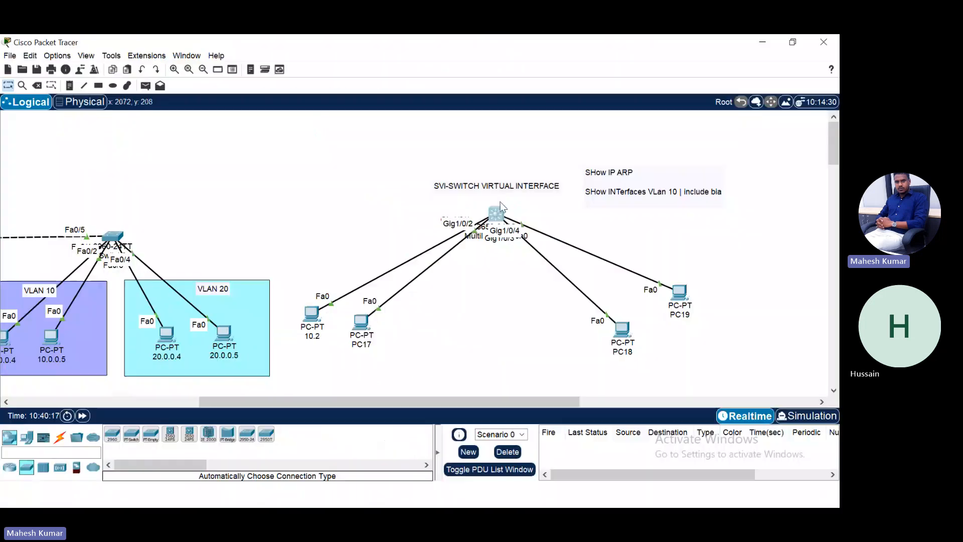
left_click(500, 217)
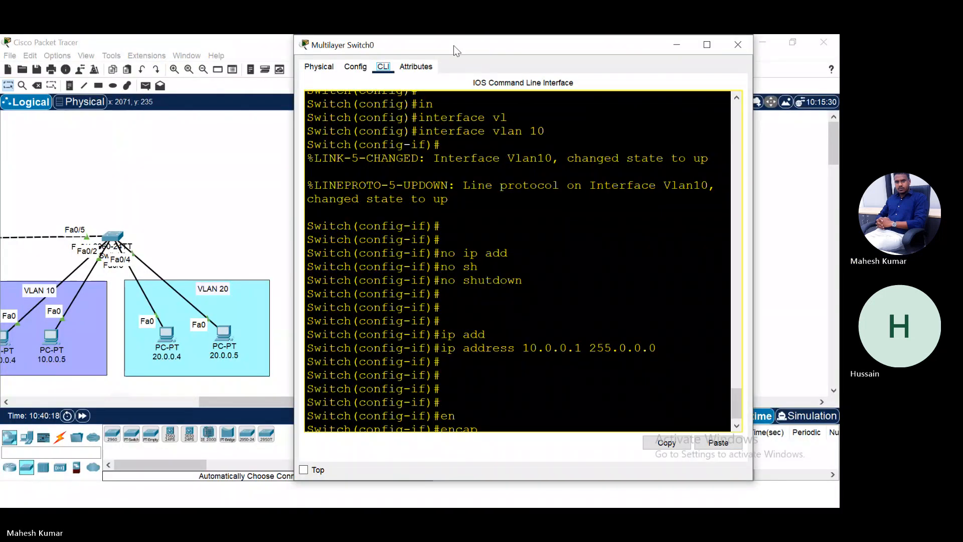
left_click_drag(452, 41, 140, 40)
double_click(140, 40)
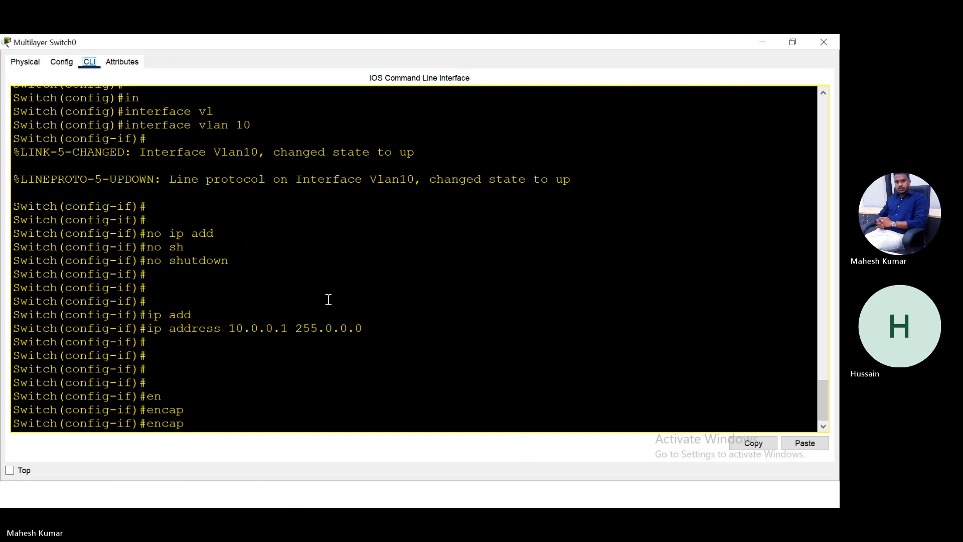
- Leave the VLAN 10 interface with exit and enter configuration of the VLAN 20 interface with interface vlan 20
key("Return")
key("Return")
key("Return")
key("Return")
type("exit")
key("Return")
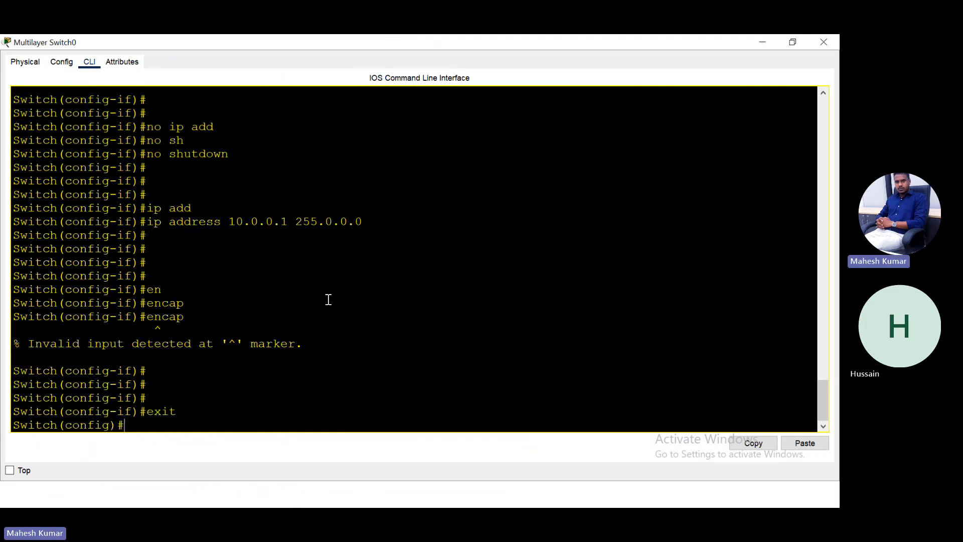
type("in")
key("Tab")
type("vl")
key("Tab")
key("Return")
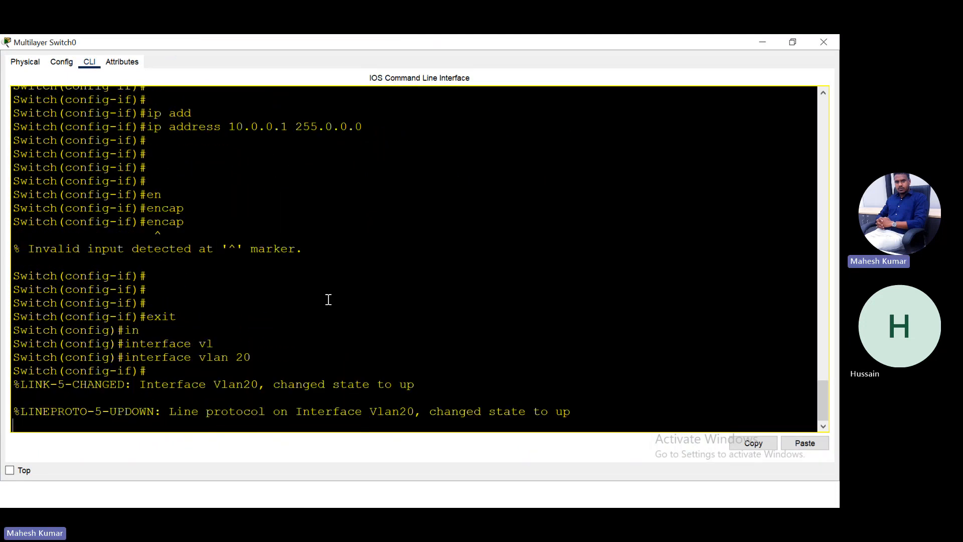
- Assign IP address 20.0.0.2 with mask 255.0.0.0 to the VLAN 20 interface and return to privileged EXEC mode with end
key("Return")
type("ip add")
key("Tab")
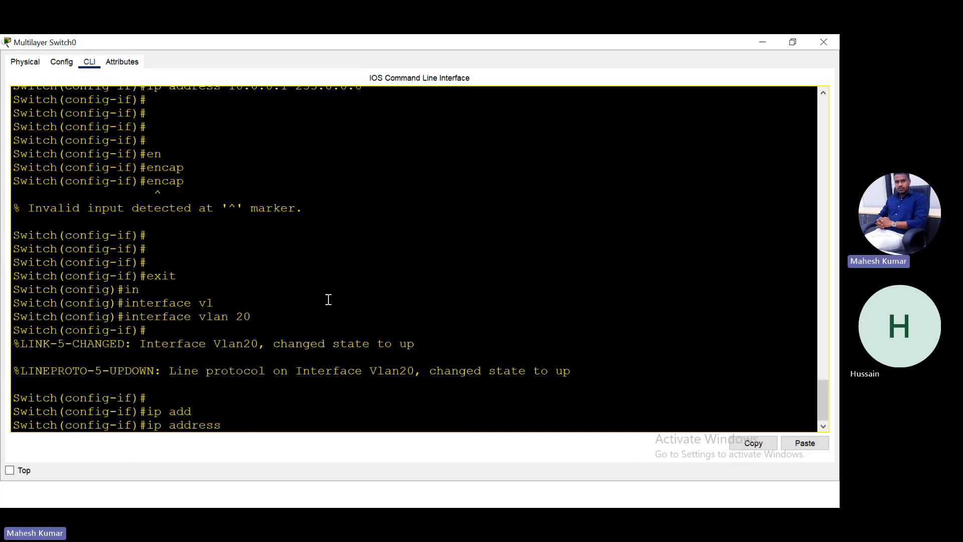
type("20.0.0.2 255.0.0.0")
key("Return")
type("e")
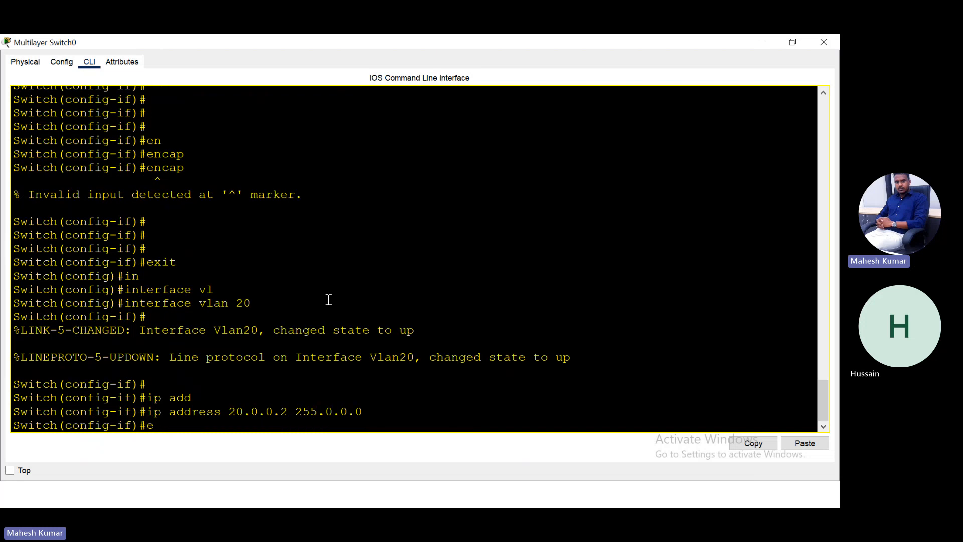
type("nd")
key("Return")
key("Return")
key("Return")
key("Return")
- Run show vlan brief and check the ports assigned to VLANs 10 and 20
type("sh")
key("Tab")
type("i")
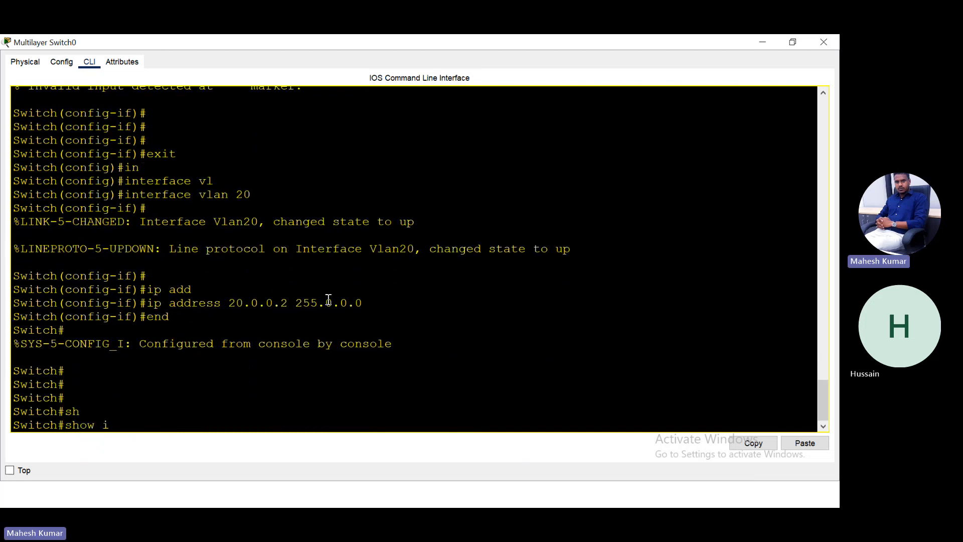
type("l")
key("Tab")
type("b")
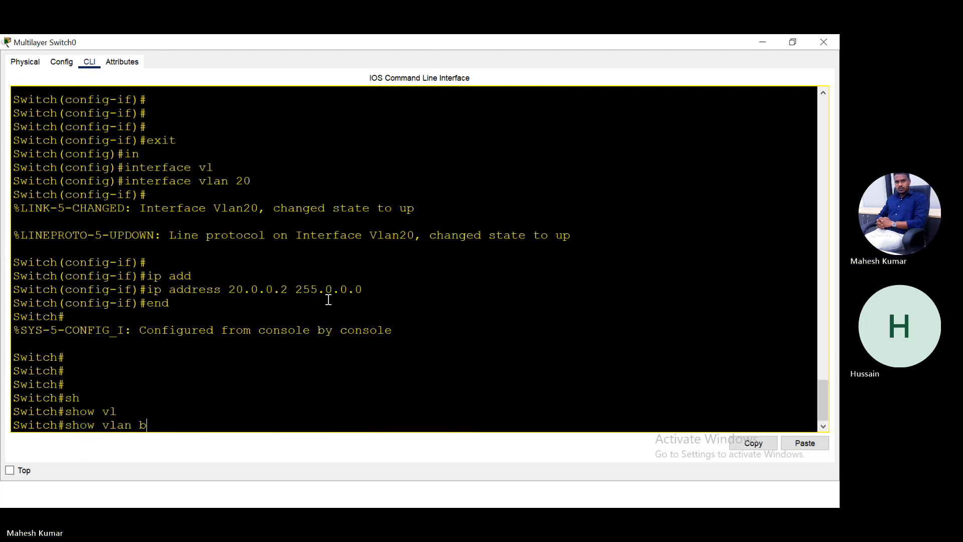
type("r")
key("Tab")
key("Return")
key("Return")
key("Return")
key("Return")
- Run show ip int br and examine the Vlan10 and Vlan20 entries at the end of the interface list
type("sh")
key("Tab")
type("i")
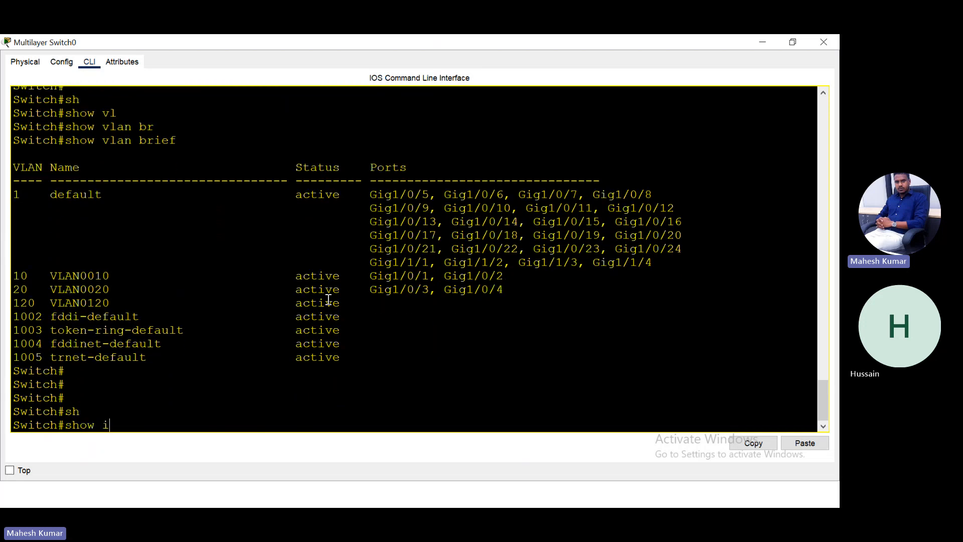
type("p int br")
key("Return")
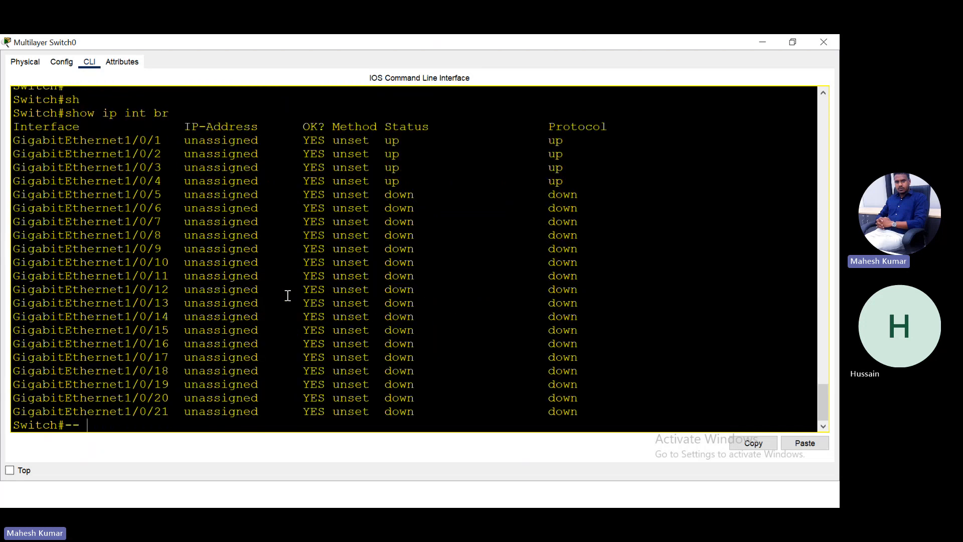
key("space")
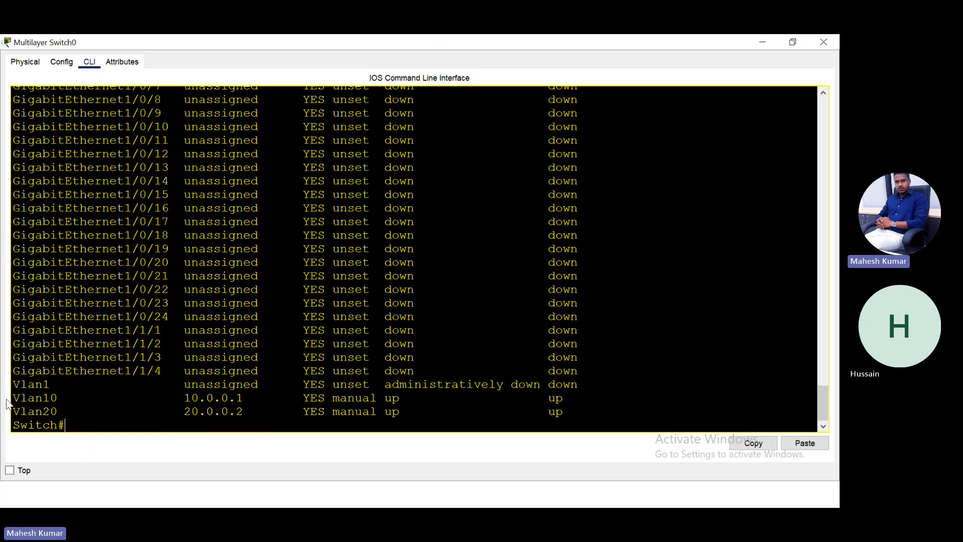
left_click_drag(13, 396, 501, 428)
key("Return")
type("f")
key("Return")
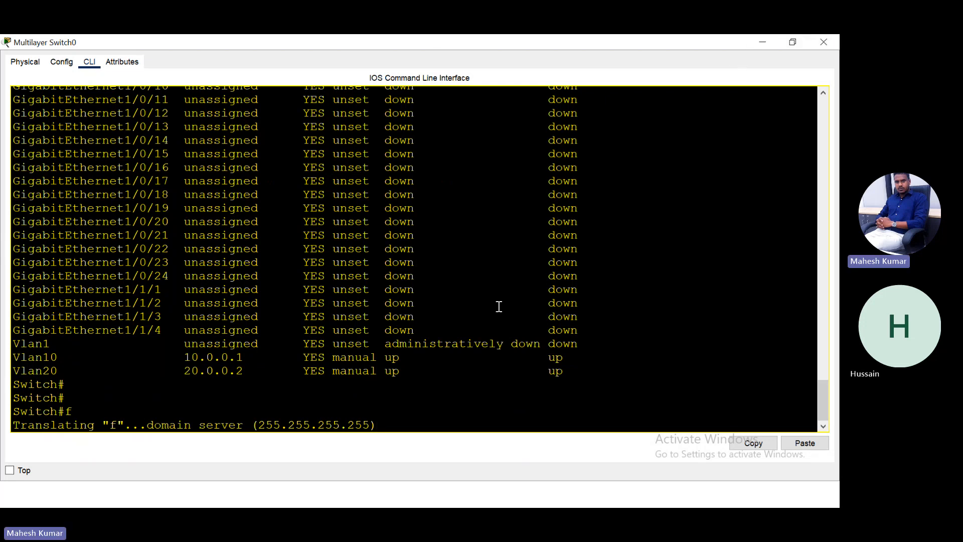
left_click(387, 389)
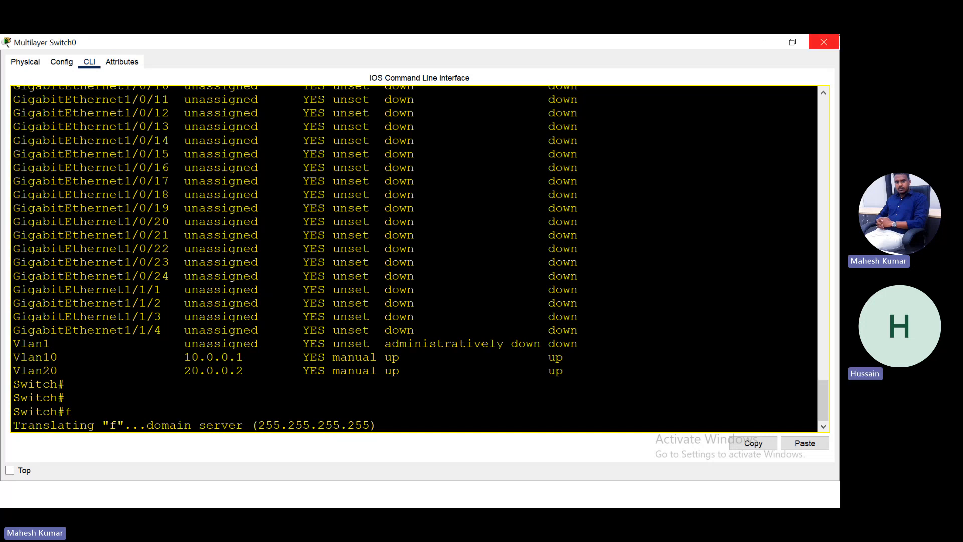
- Close the switch window and open PC18's IP configuration from the topology
left_click(823, 42)
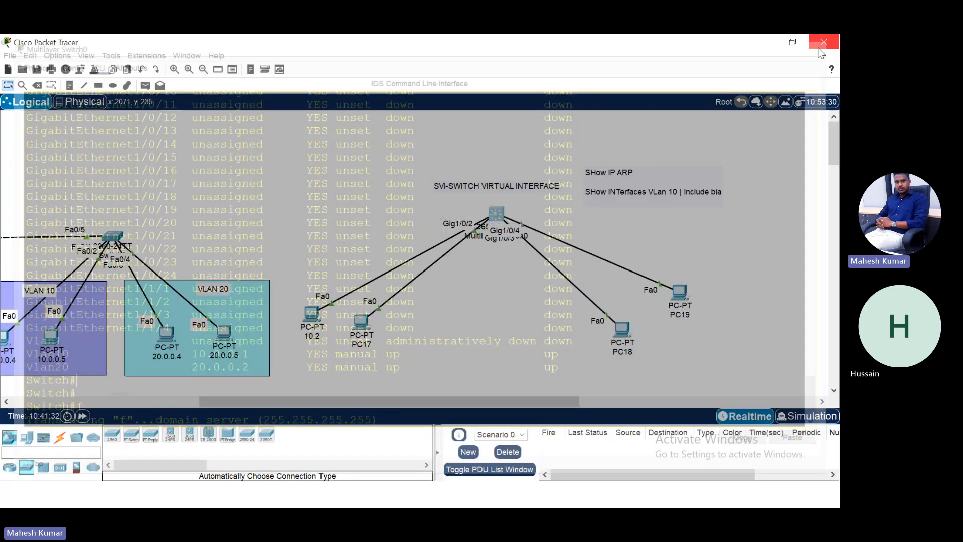
left_click(621, 329)
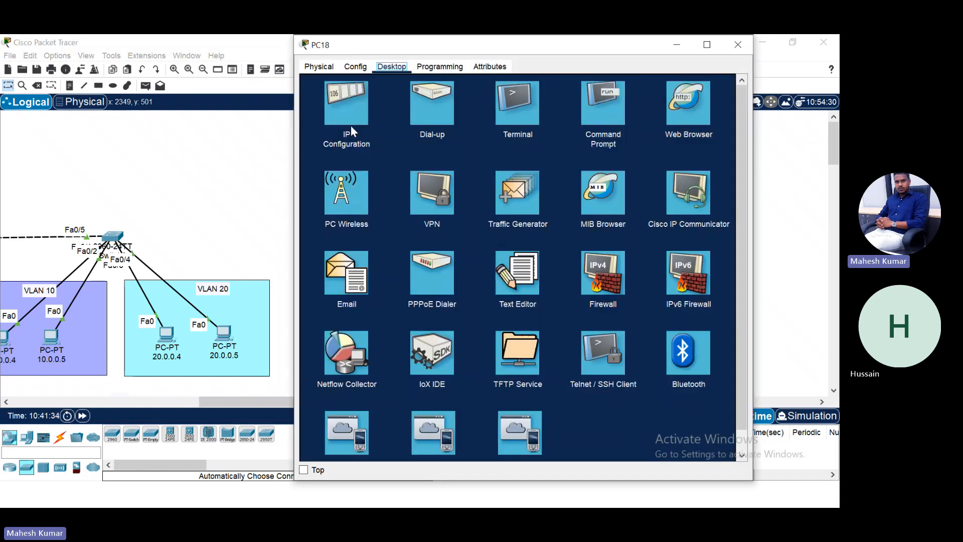
left_click(350, 125)
- Try to set PC18's static IPv4 address to 20.0.0.3
left_click(480, 139)
type("20.0.0.3")
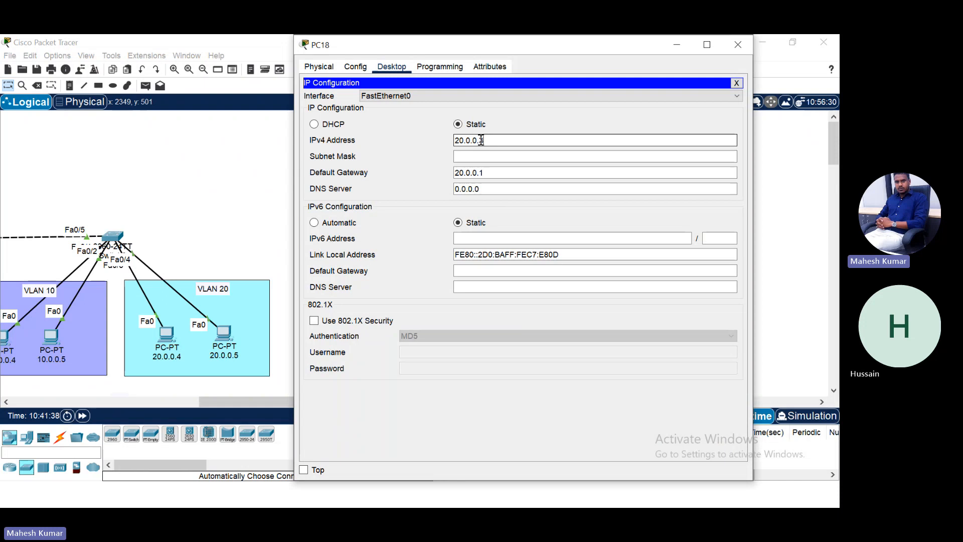
key("Tab")
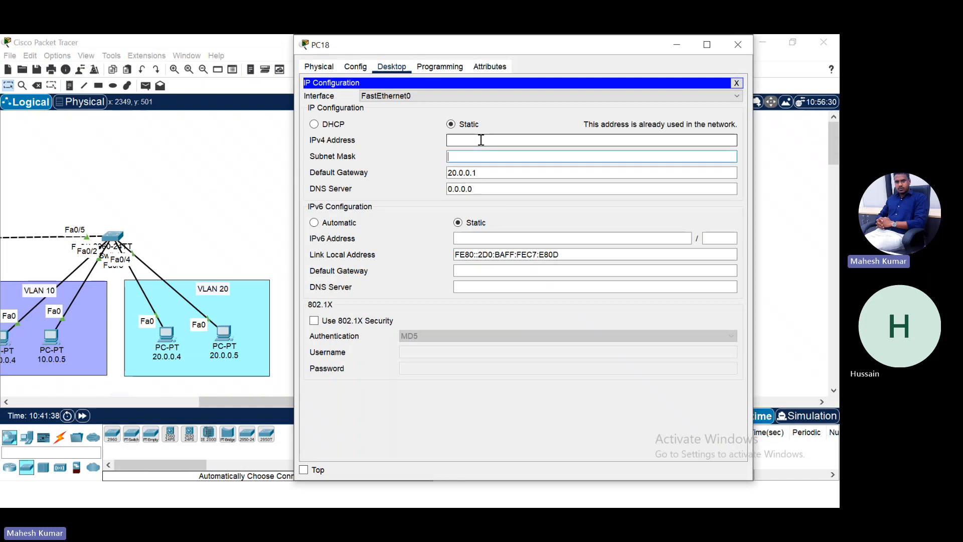
key("Tab")
- Try to set PC18's static IPv4 address to 20.0.0.6
left_click(491, 140)
type("20.0.0.6")
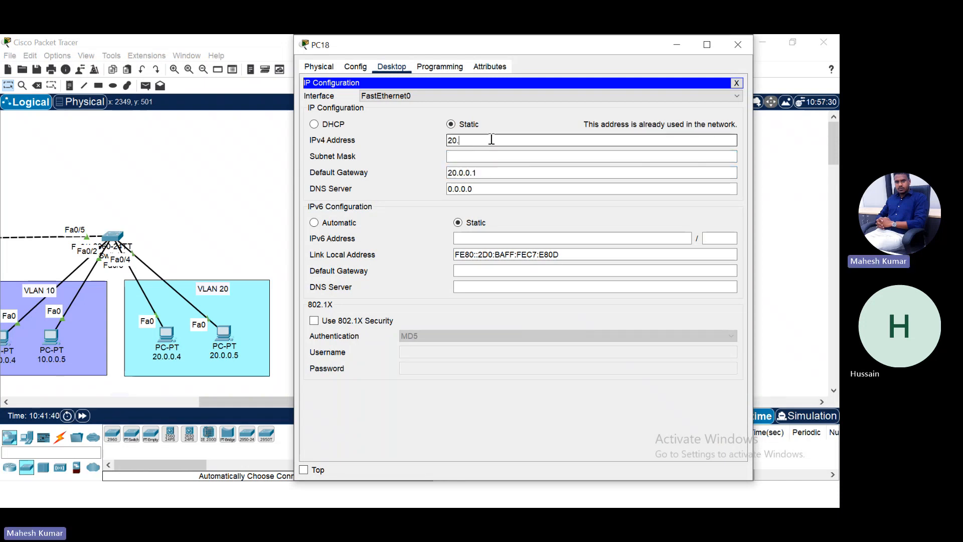
key("Tab")
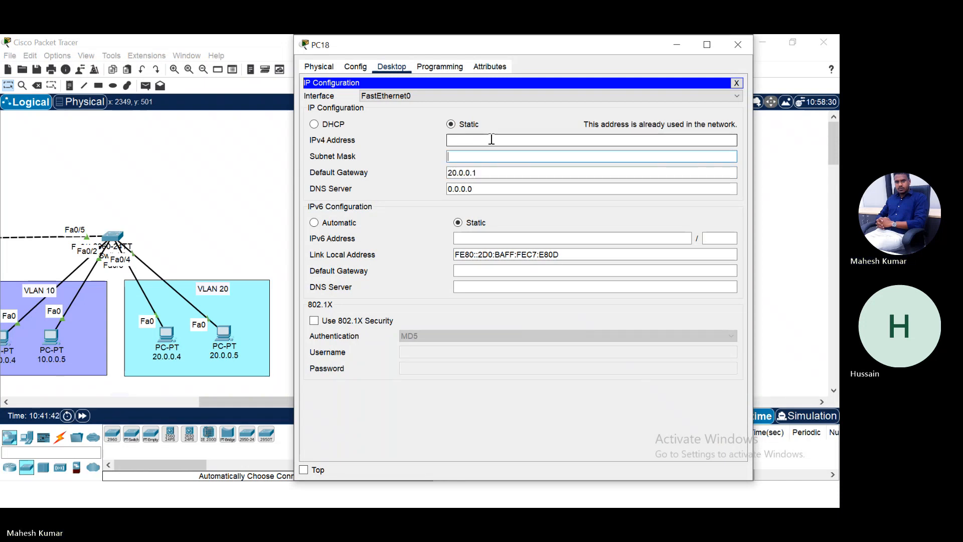
- Reopen PC18's IP configuration and clear its IPv4 default gateway
left_click(739, 45)
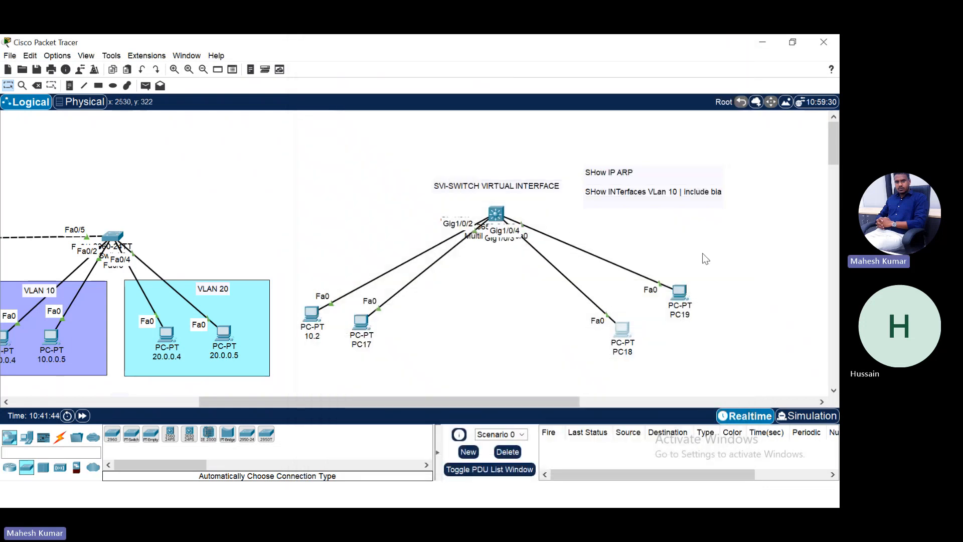
left_click(622, 333)
left_click(342, 121)
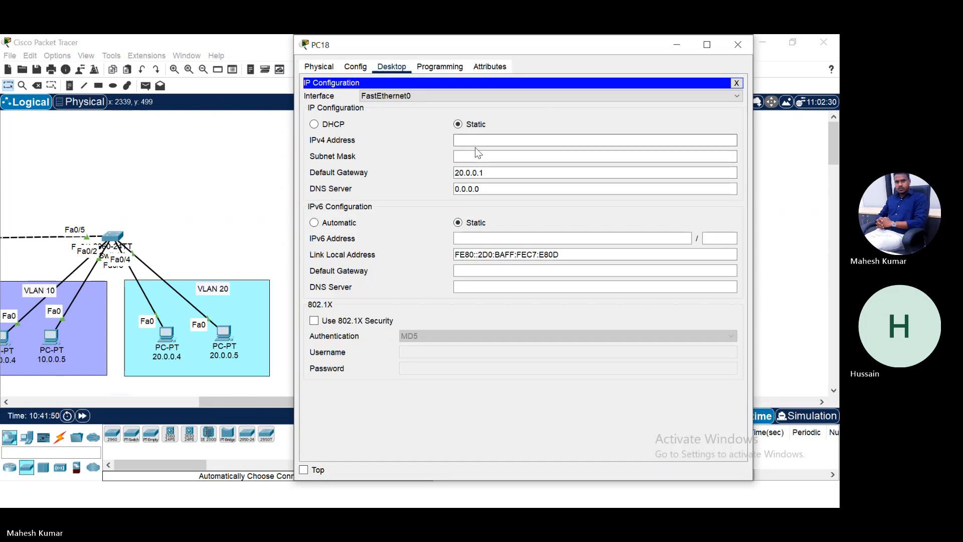
key("BackSpace")
key("BackSpace")
key("BackSpace")
key("BackSpace")
key("BackSpace")
key("BackSpace")
key("BackSpace")
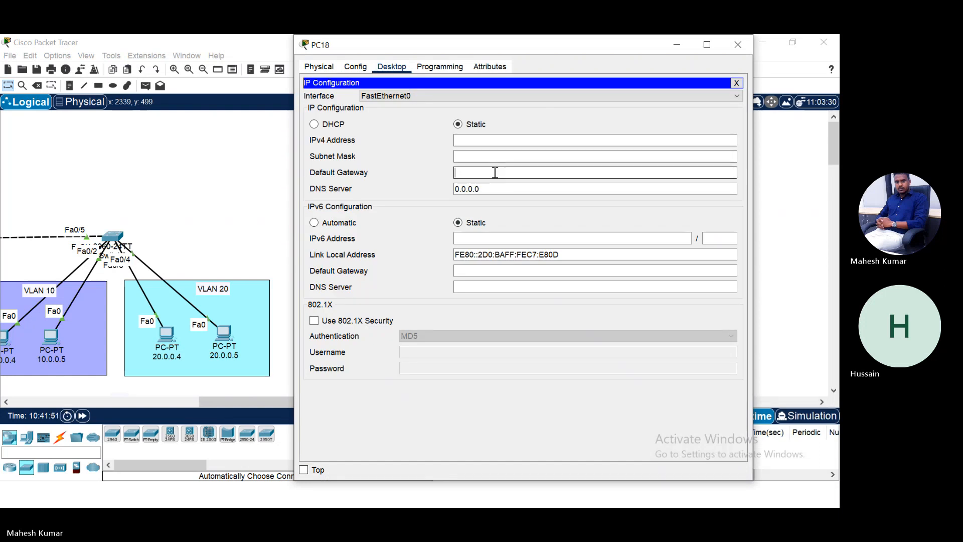
- Set PC18's static IPv4 address to 20.0.0.10 with subnet mask 255.0.0.0
left_click(504, 144)
type("20.0")
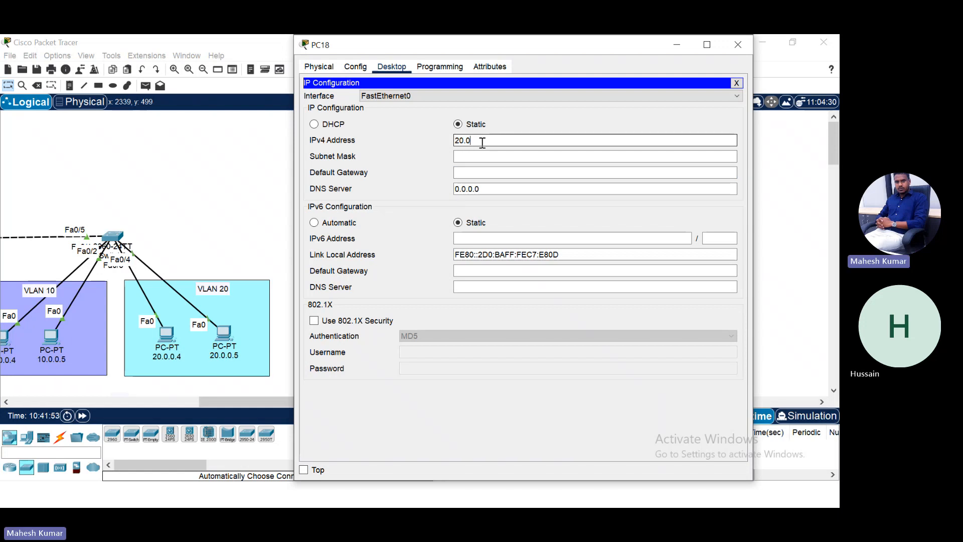
type(".0.10")
key("Tab")
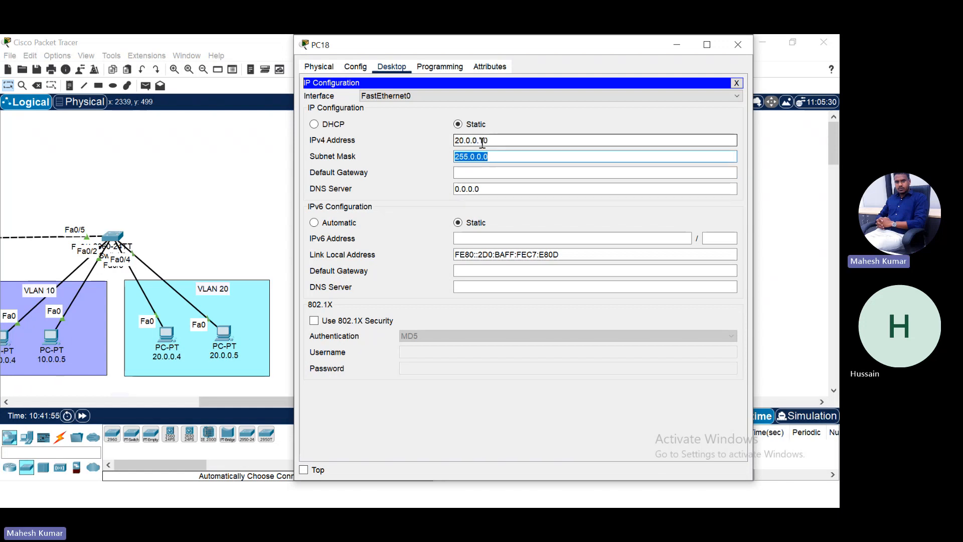
- Set PC18's IPv4 default gateway to 20.0.0.2 and close its window
key("Tab")
type("20.0")
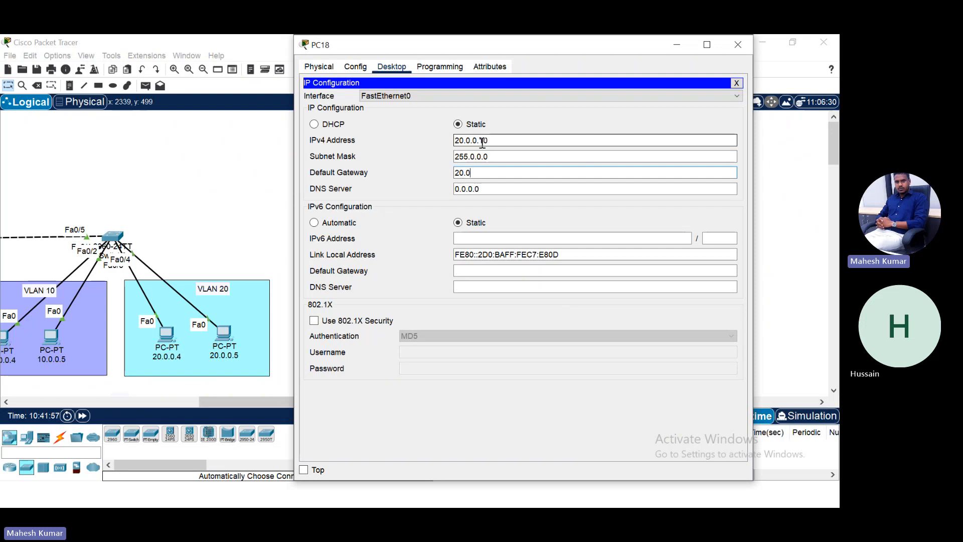
type(".0.2")
key("Tab")
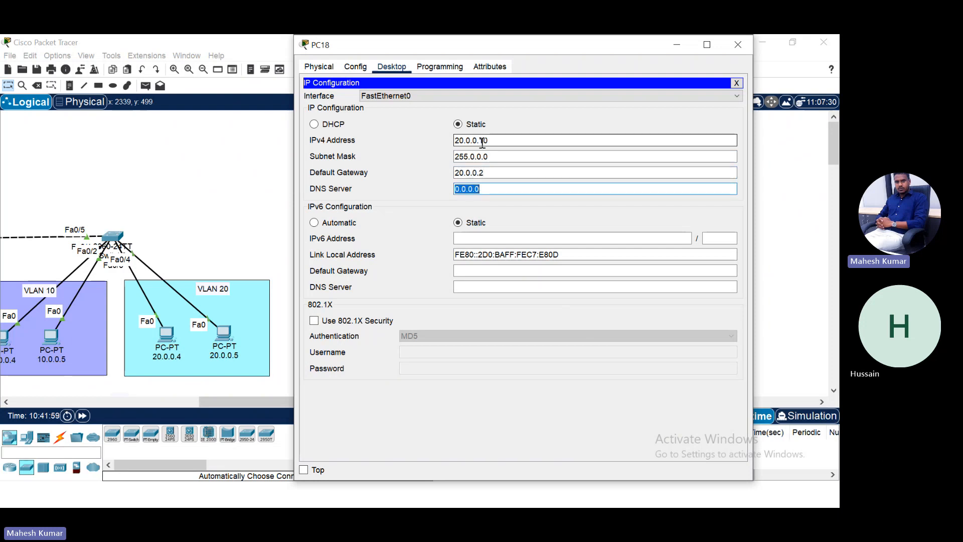
left_click(732, 44)
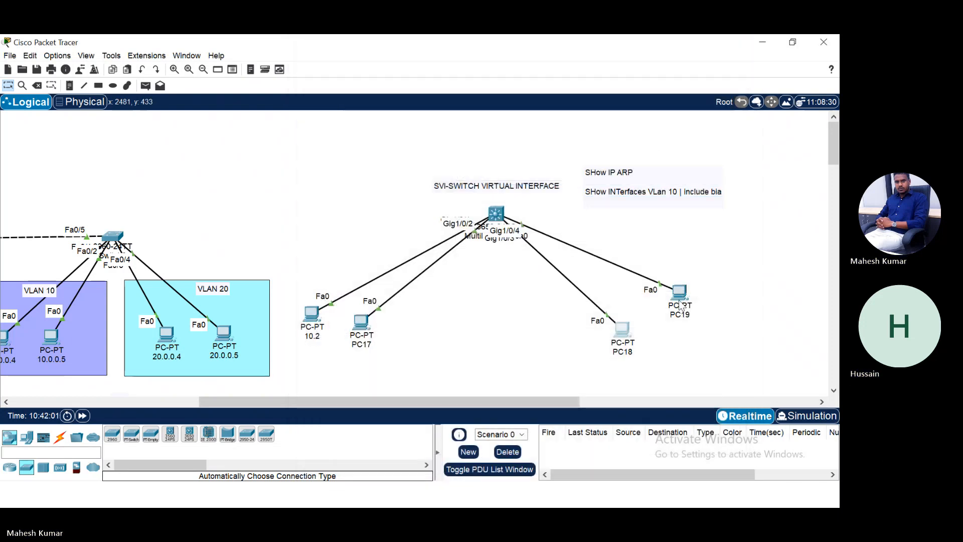
- Open PC19's IP configuration and set its static IPv4 address to 20.0.0.20
left_click(679, 294)
left_click(351, 106)
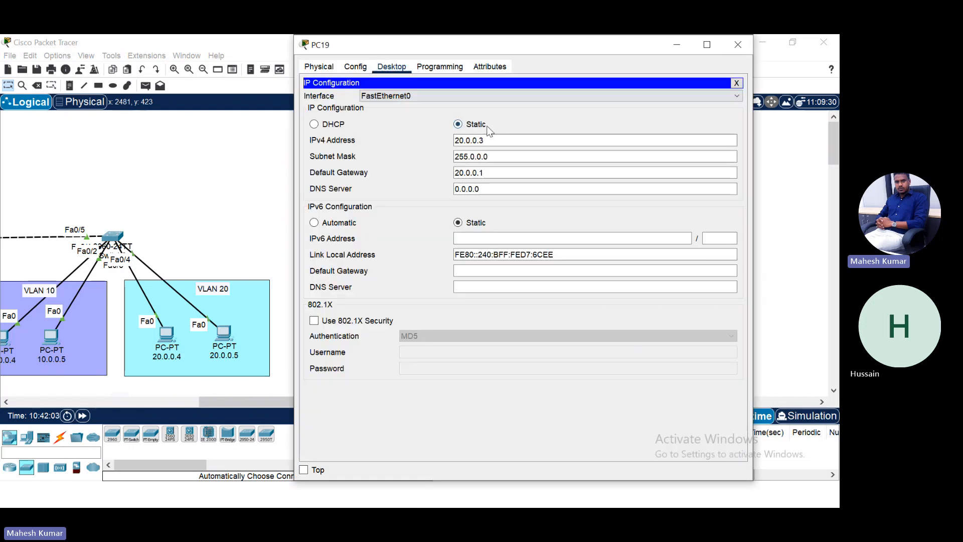
left_click(493, 141)
key("BackSpace")
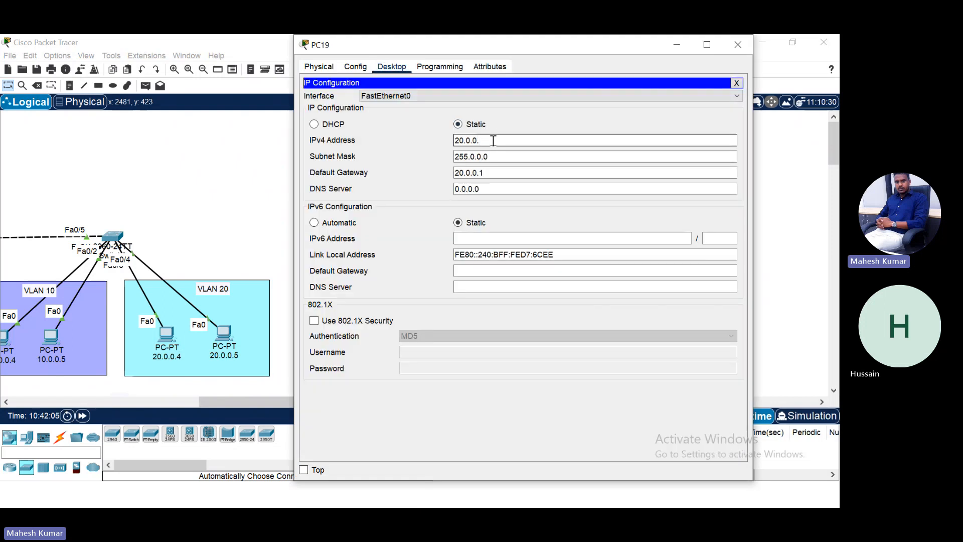
key("BackSpace")
key("BackSpace")
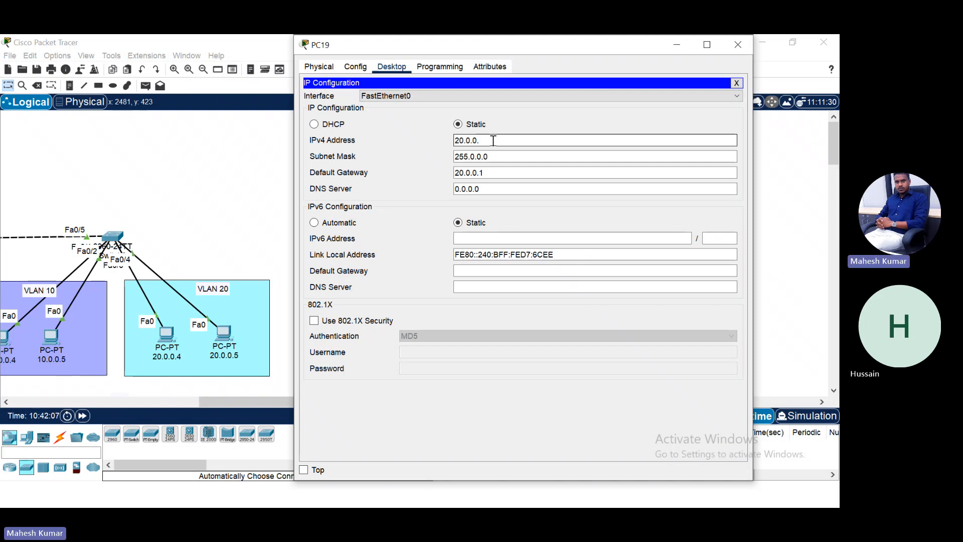
type("2")
key("Tab")
- Set PC19's IPv4 default gateway to 20.0.0.2 and close its window
key("Tab")
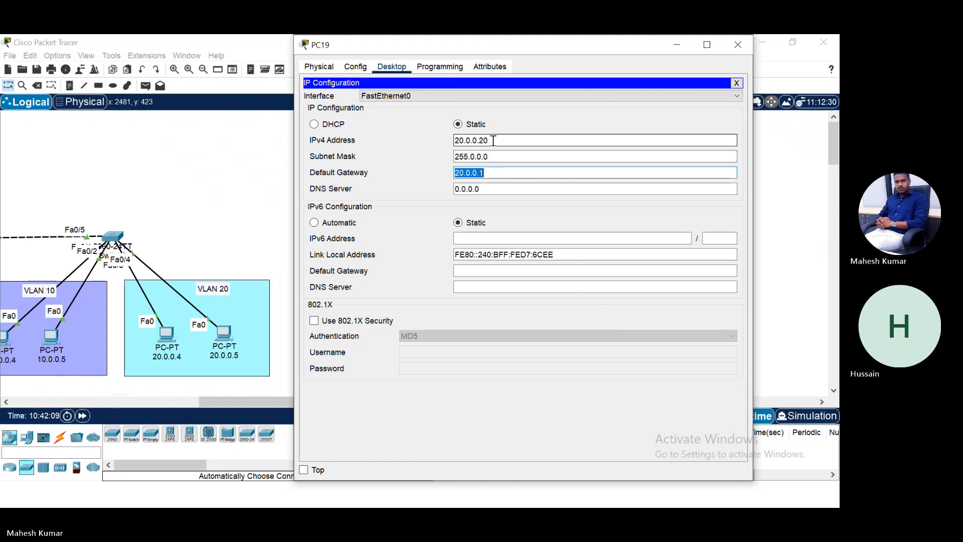
key("End")
key("BackSpace")
type("2")
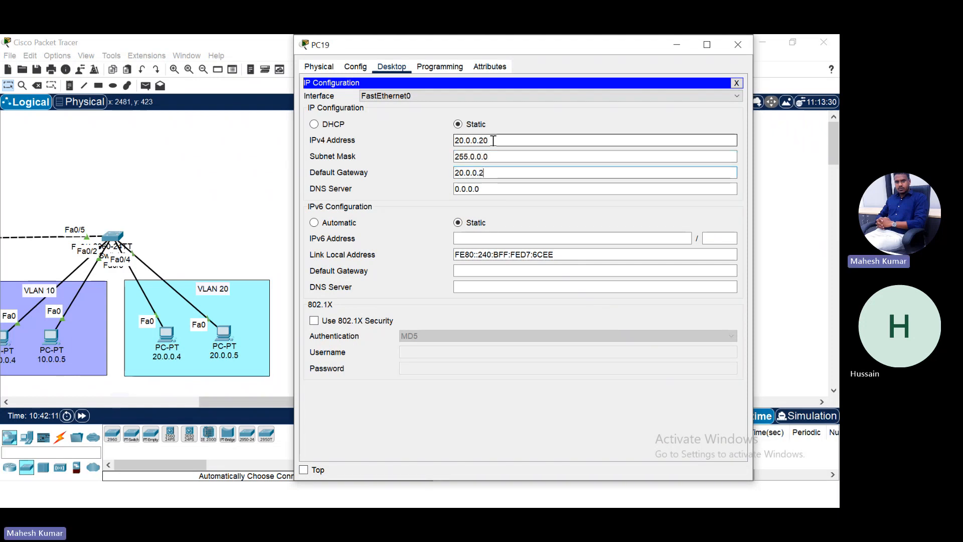
left_click(737, 46)
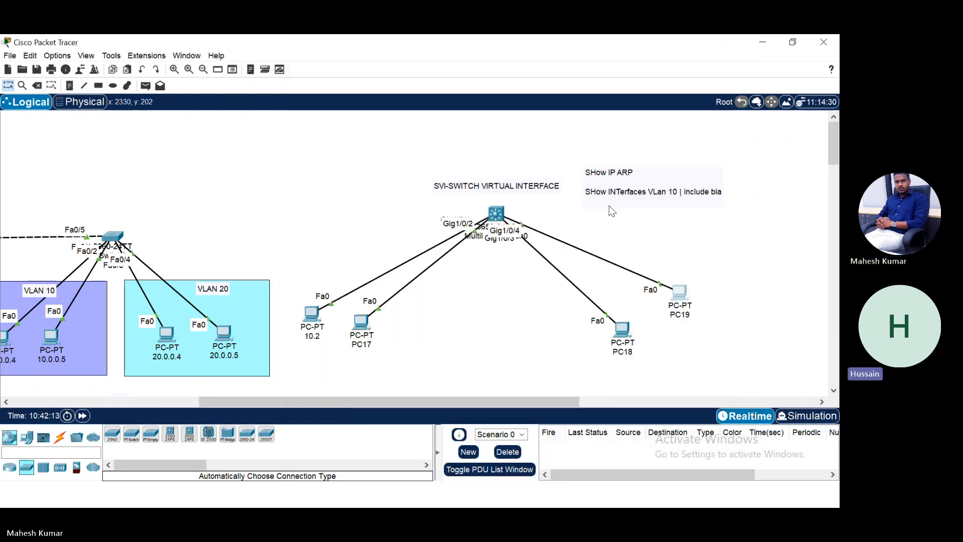
- Open the multilayer switch's command line from the topology in a maximized window
mouse_move(620, 335)
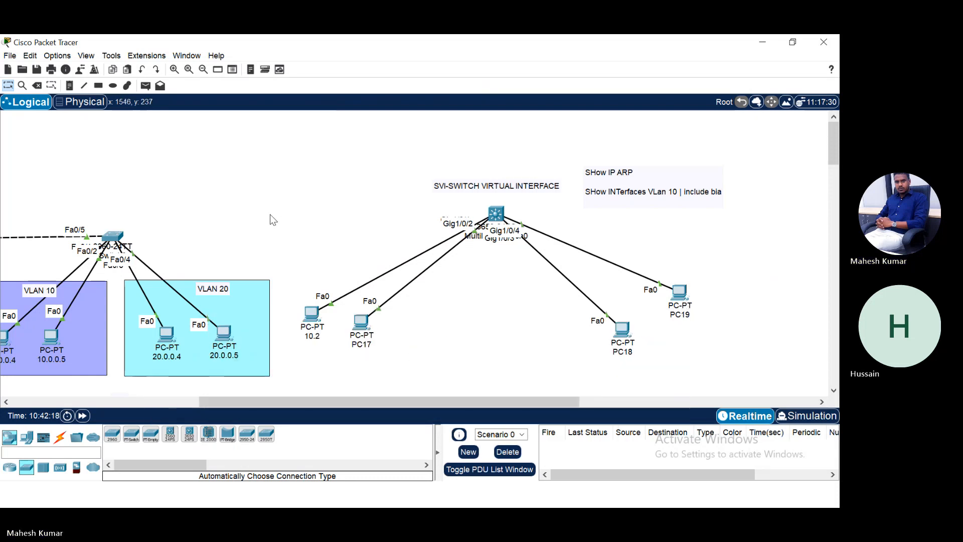
mouse_move(312, 319)
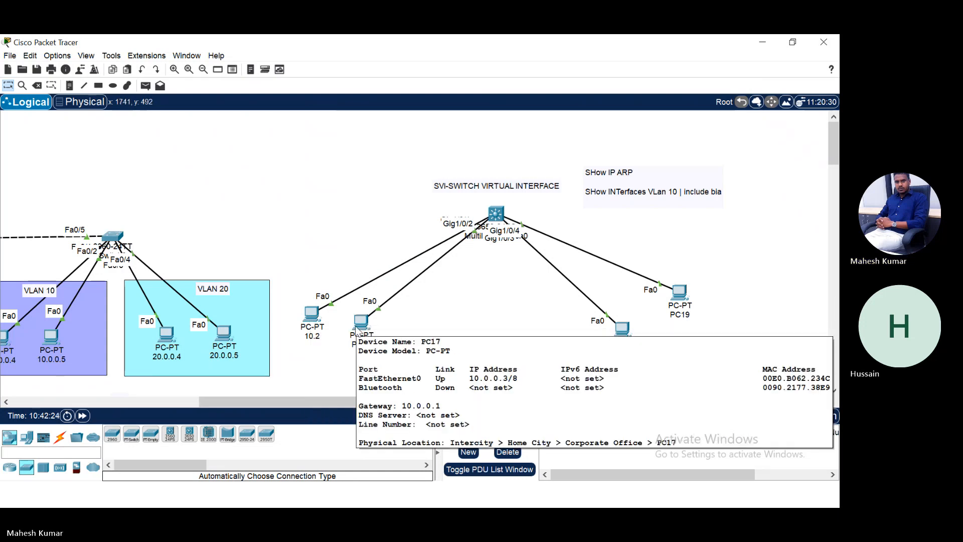
left_click(494, 217)
left_click(707, 44)
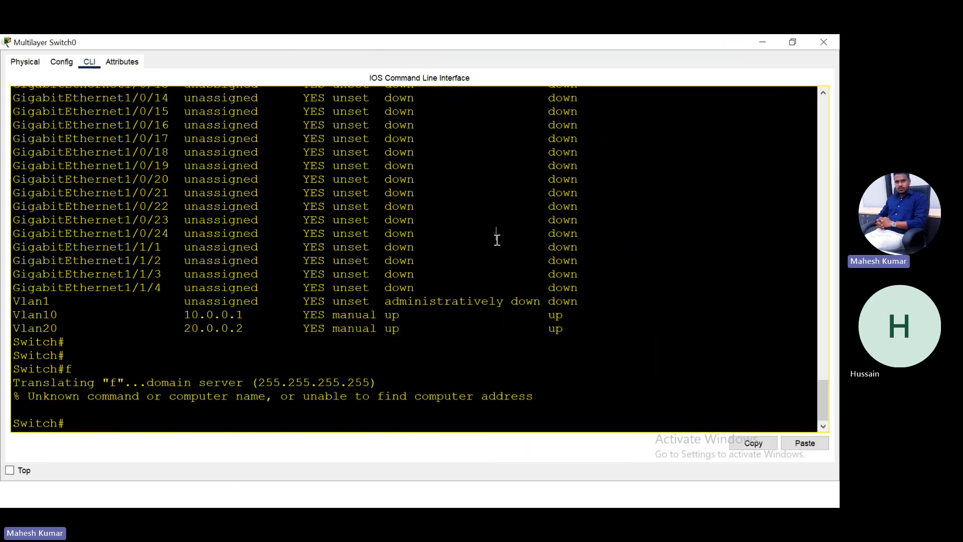
key("Return")
key("Return")
key("Return")
key("Return")
type("no ip dom")
key("Tab")
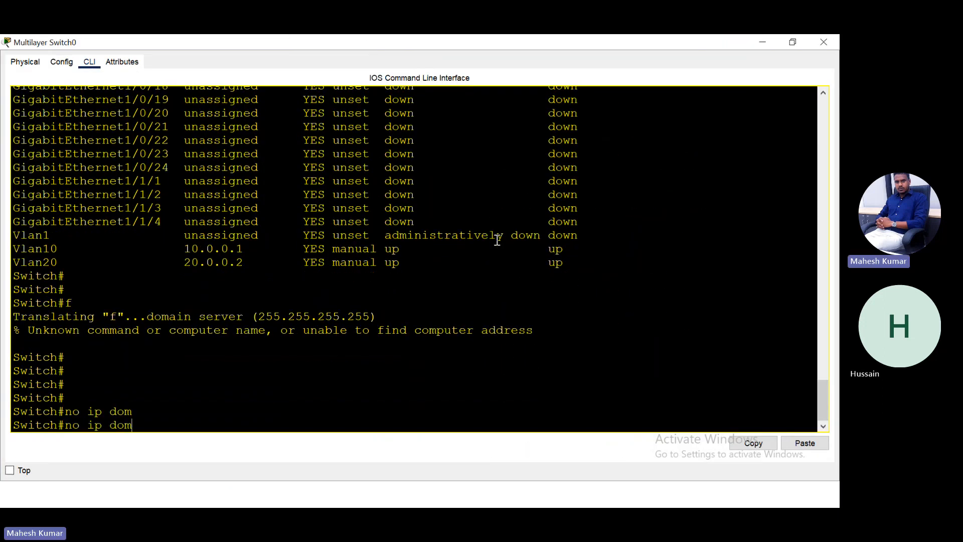
type("n loo")
key("Tab")
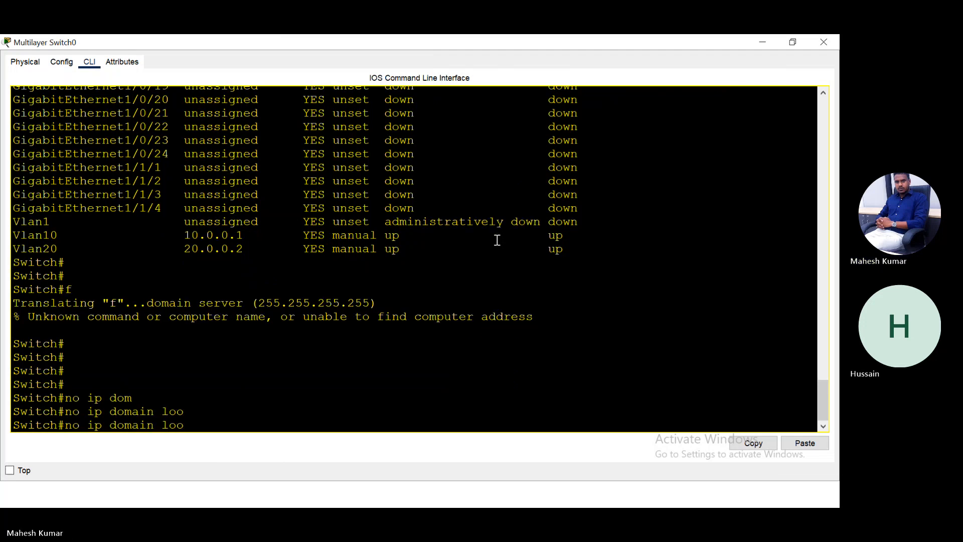
key("BackSpace")
key("BackSpace")
key("BackSpace")
key("BackSpace")
key("BackSpace")
key("BackSpace")
key("BackSpace")
key("BackSpace")
key("BackSpace")
key("BackSpace")
key("BackSpace")
key("BackSpace")
key("BackSpace")
key("BackSpace")
key("BackSpace")
- Enter global configuration mode on the switch and disable DNS lookups with no ip domain lookup
type("conf ter")
key("Return")
type("no ip domain")
key("Tab")
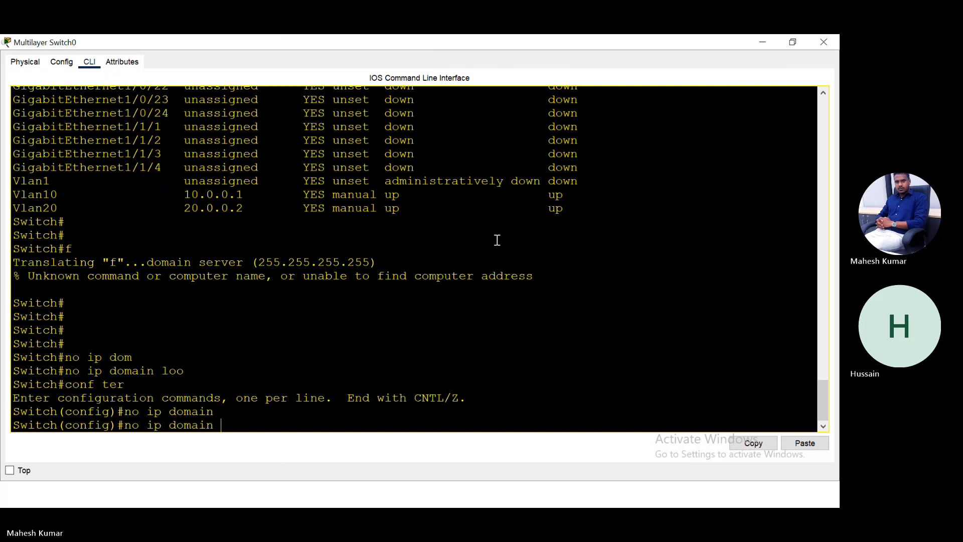
type("loo")
key("Tab")
key("Return")
- Enter f as a test command and return to privileged EXEC mode with end
type("f")
key("Return")
key("Return")
key("Return")
type("end")
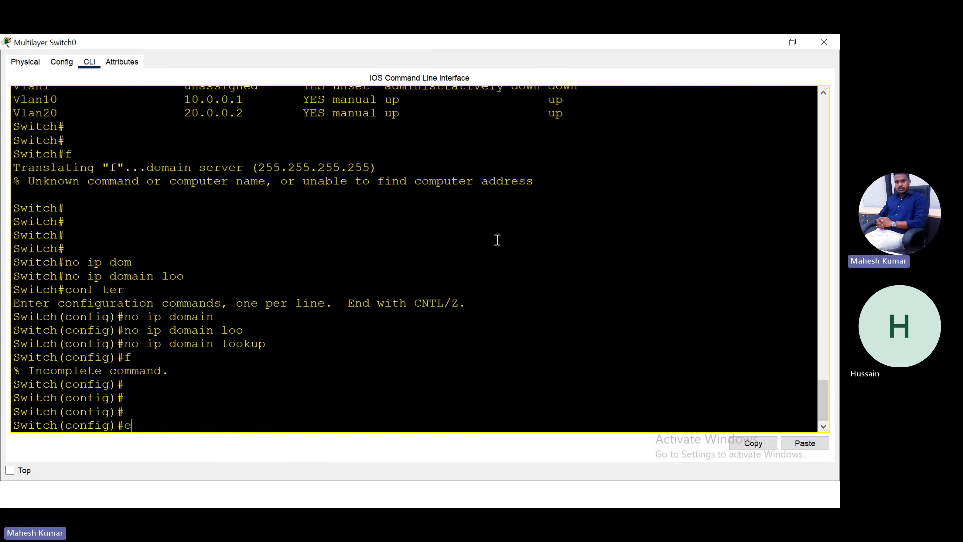
key("Return")
key("Return")
key("Return")
key("Return")
key("Return")
key("Return")
key("Return")
key("Return")
key("Return")
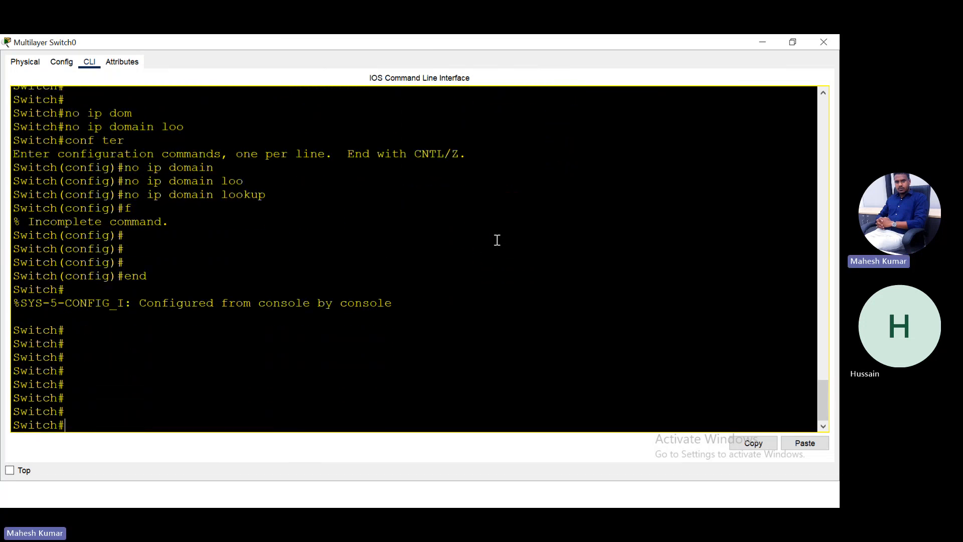
- Run show ip route to examine the switch's routing table, and re-enter global configuration mode with conf ter
type("sh")
key("Tab")
type("ip rou")
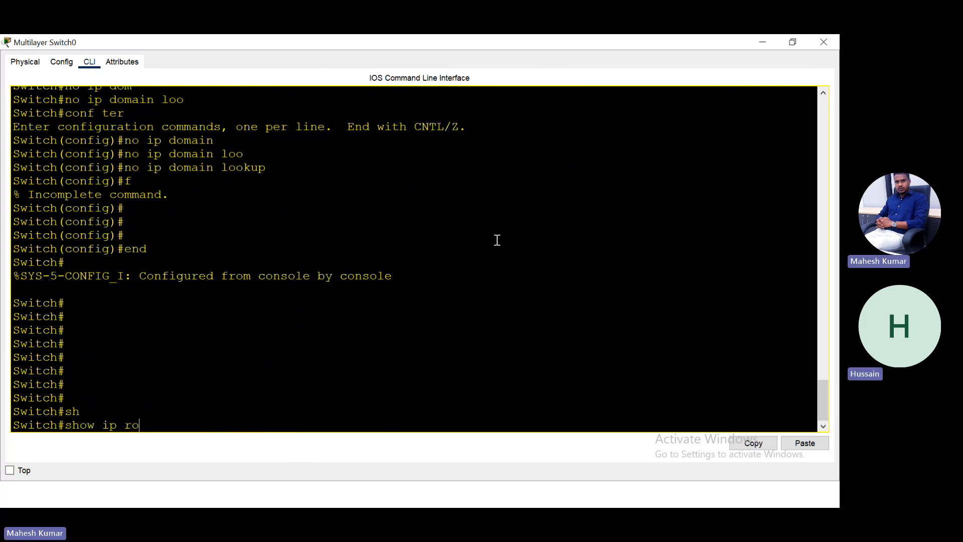
key("Tab")
key("Return")
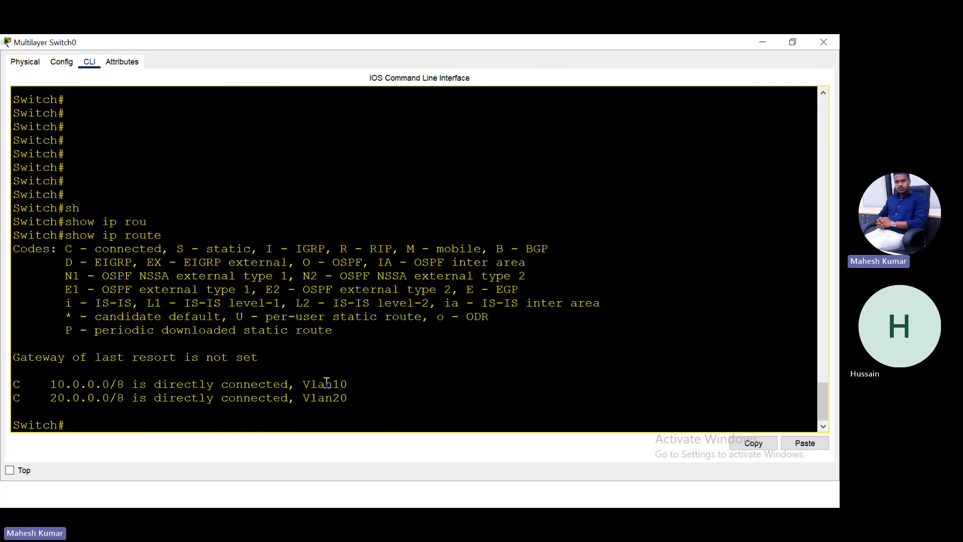
type("conf ter")
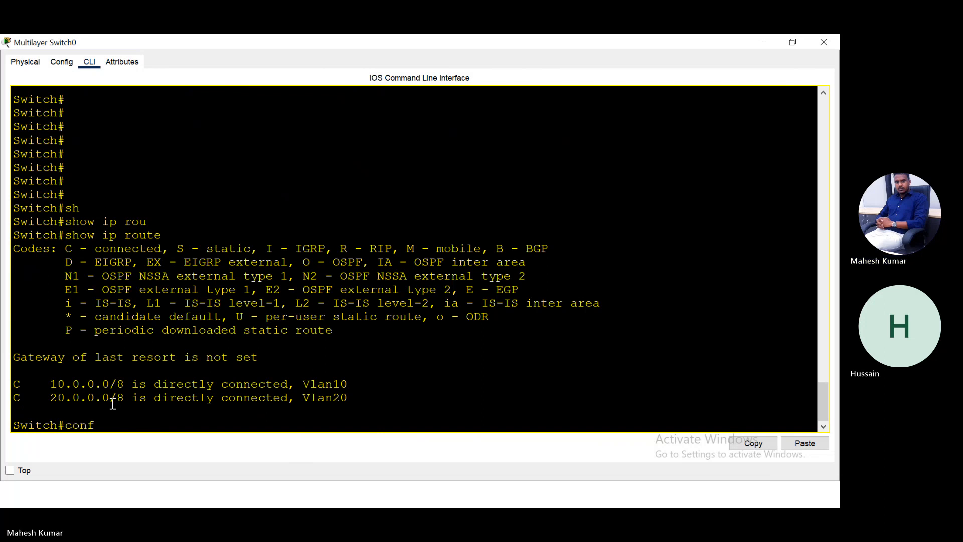
key("Return")
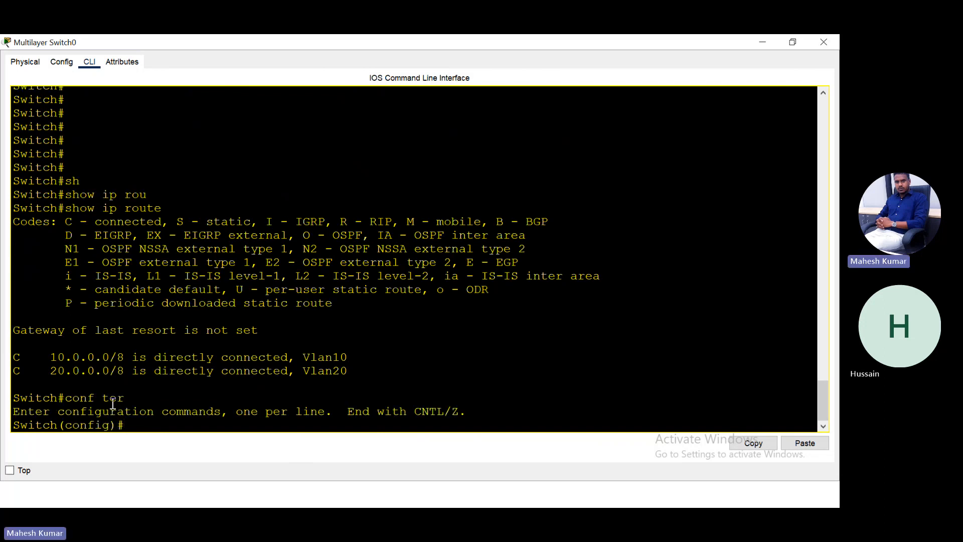
- Close the switch window, then ping 20.0.0.1 from PC 10.2's Command Prompt and interrupt the ping
left_click(824, 41)
left_click(311, 314)
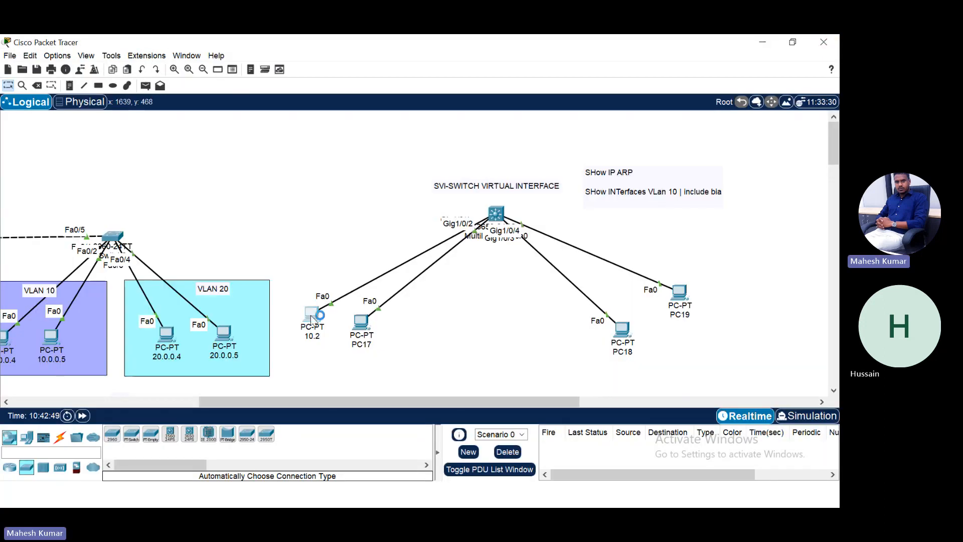
left_click(602, 106)
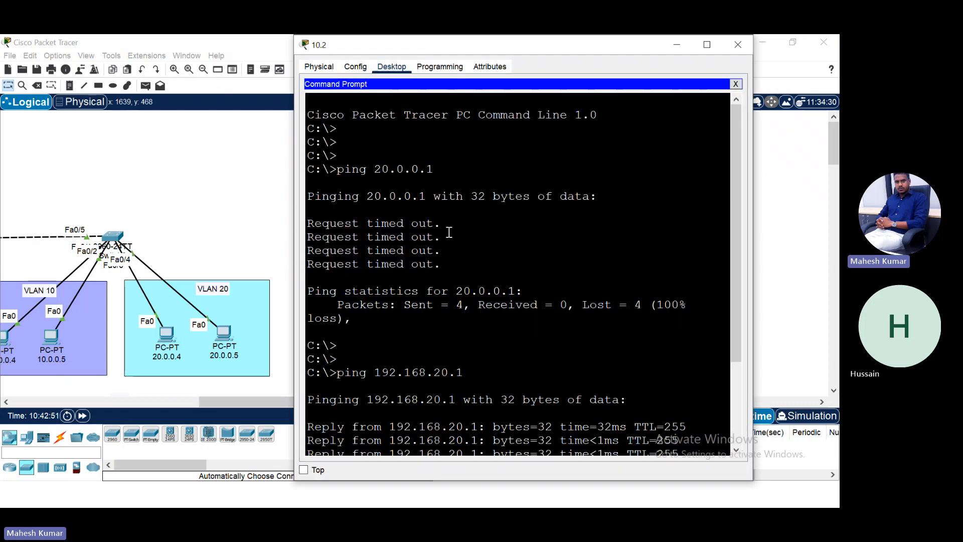
scroll(459, 242, "down", 4)
type("ping")
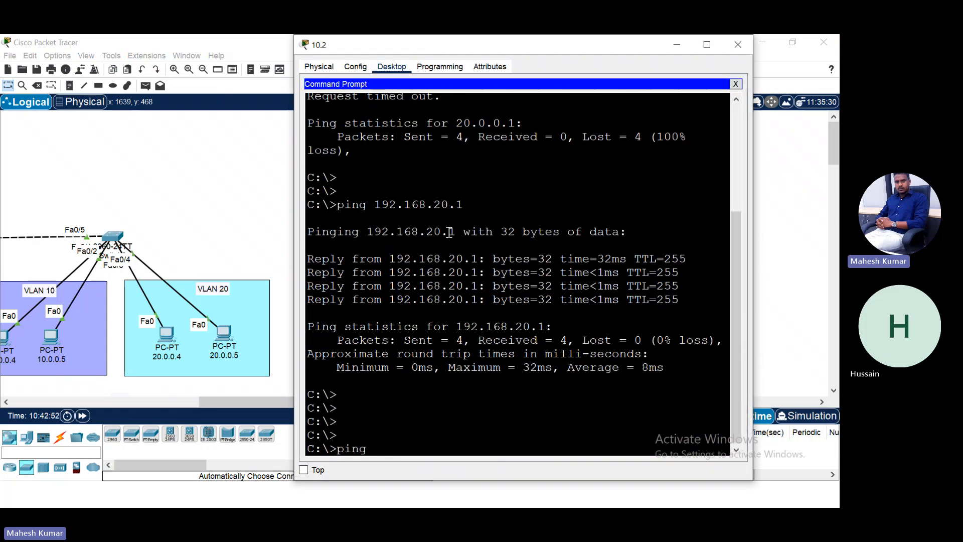
type(" 20.0.0.1")
key("Return")
key("ctrl+c")
- Ping the VLAN 20 gateway 20.0.0.2 from PC 10.2 and interrupt the ping
key("Up")
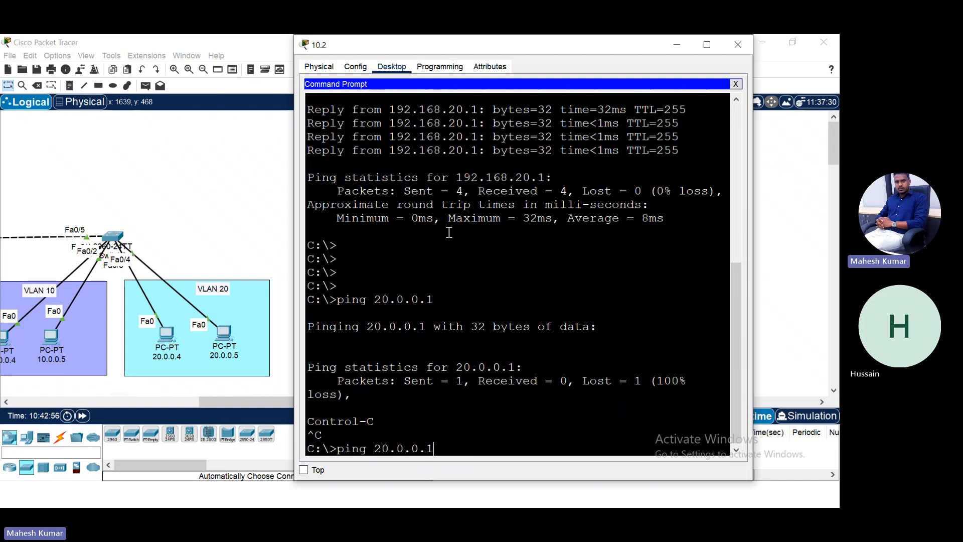
type("2")
key("Return")
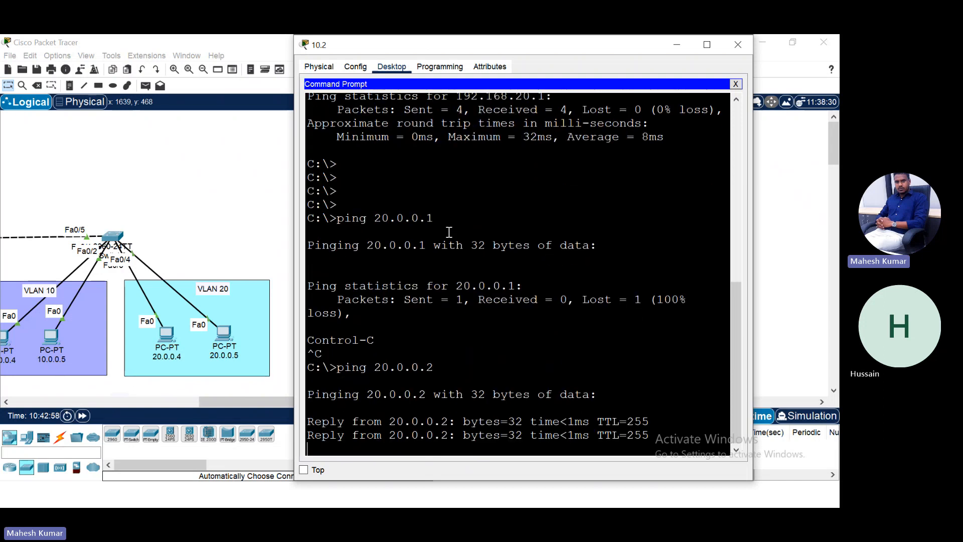
key("ctrl+c")
- Ping PC18 at 20.0.0.10 from PC 10.2 and interrupt the ping
key("Up")
key("BackSpace")
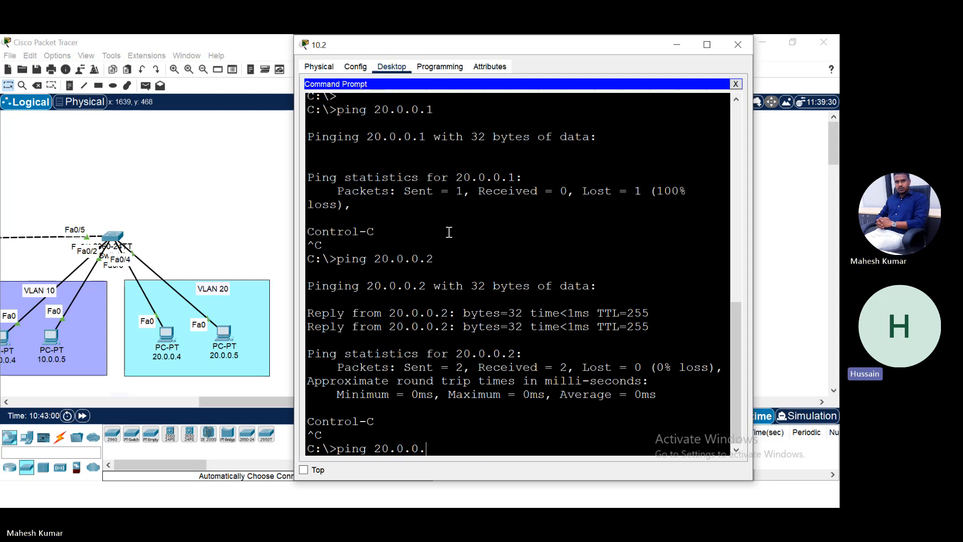
type("10")
key("Return")
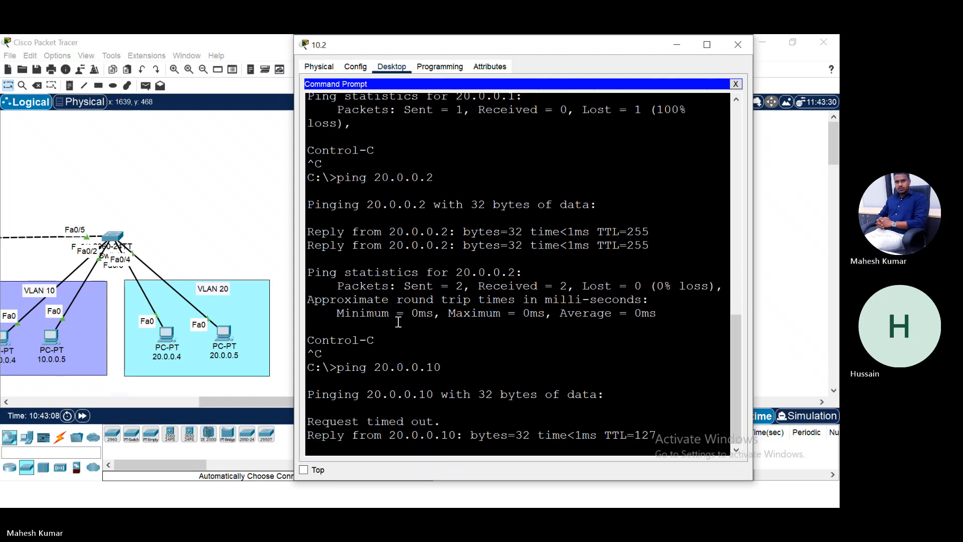
key("ctrl+c")
- Ping 20.0.0.20 from PC 10.2's Command Prompt, and close the PC's window
key("Up")
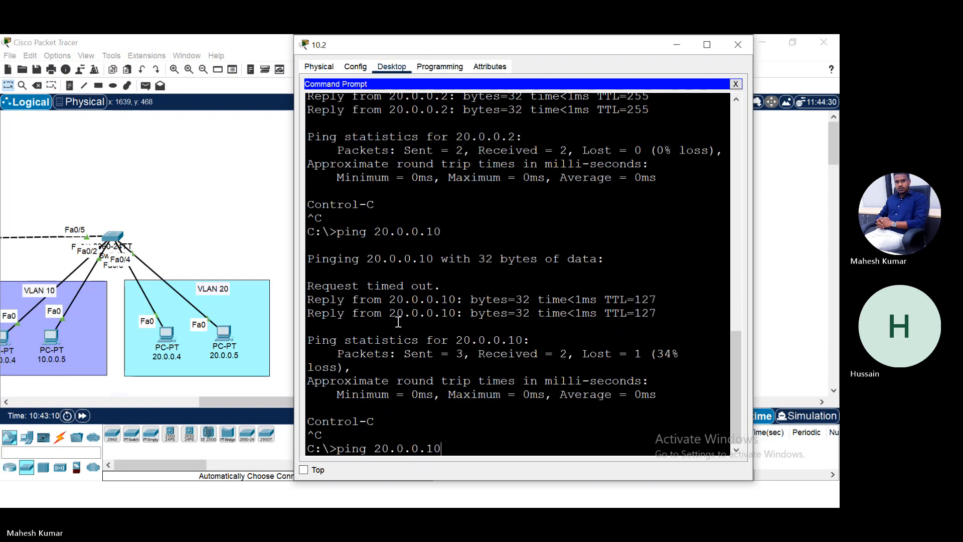
key("BackSpace")
key("BackSpace")
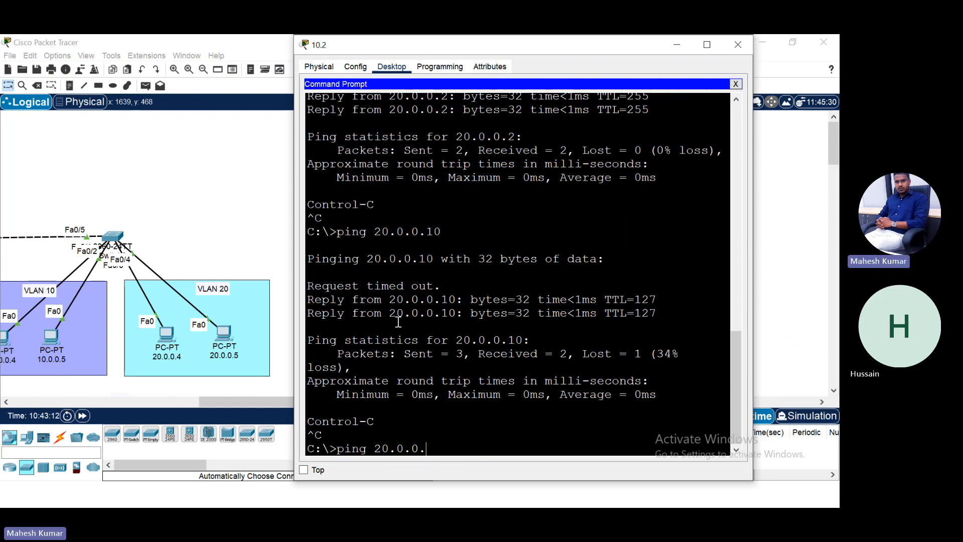
type("20")
key("Return")
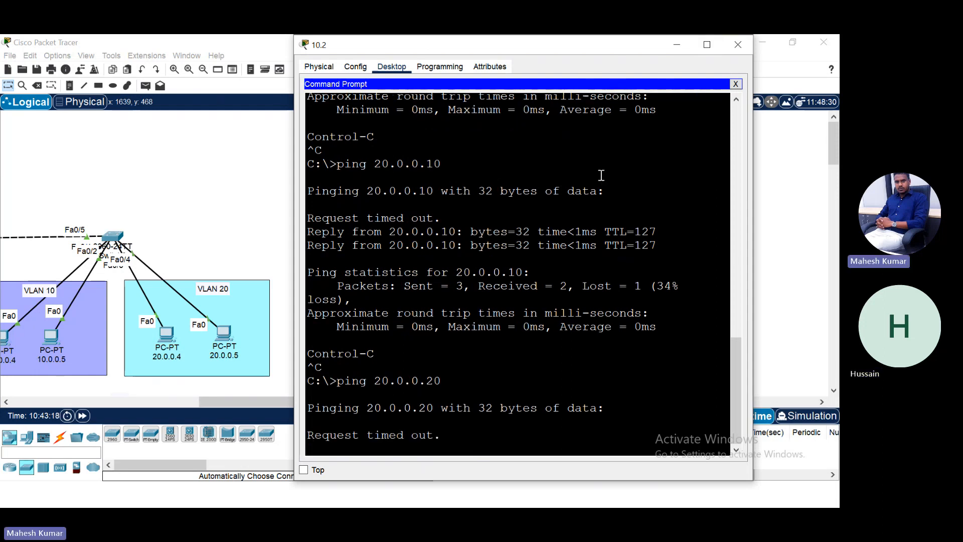
left_click(737, 44)
mouse_move(496, 210)
left_mouse_down()
mouse_move(494, 198)
mouse_move(494, 207)
left_mouse_up()
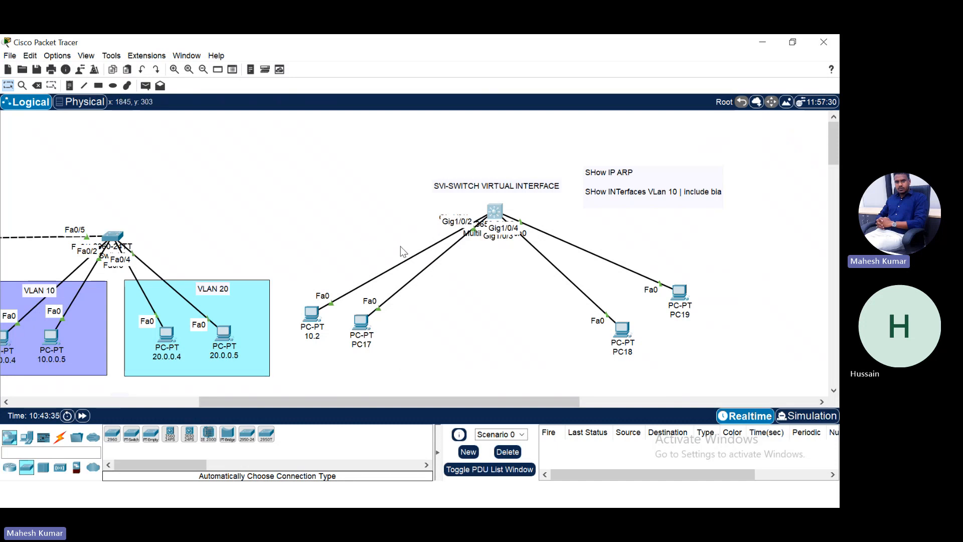
left_click_drag(400, 404, 214, 404)
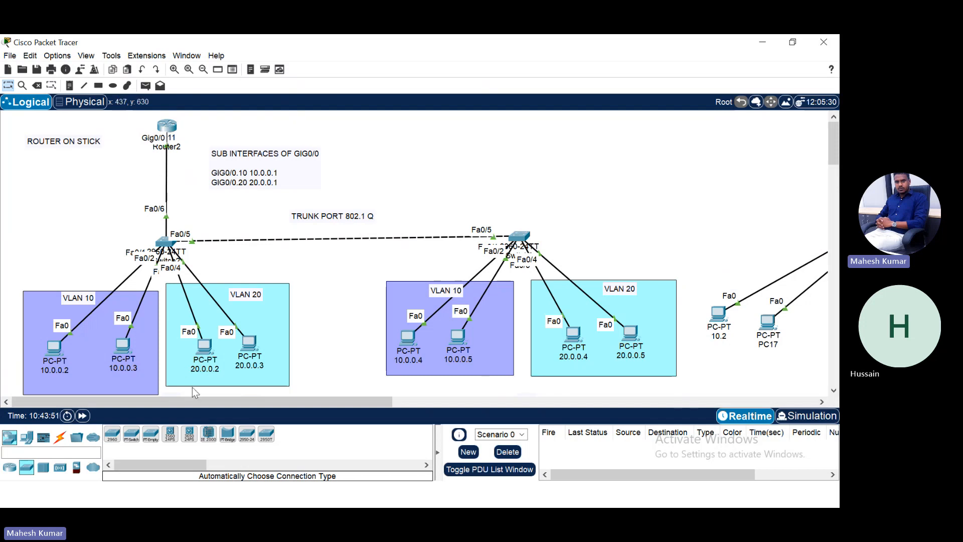
left_click_drag(198, 402, 411, 383)
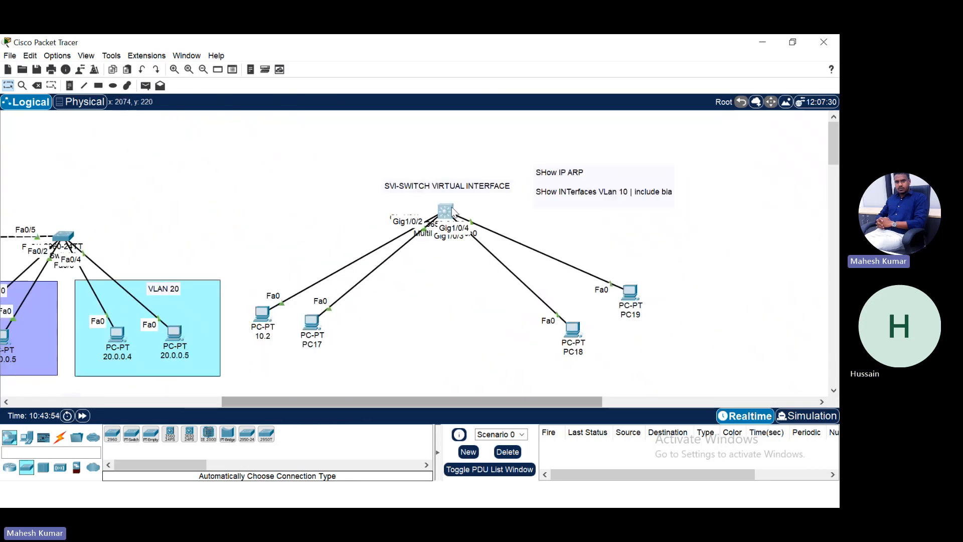
left_click_drag(322, 188, 386, 254)
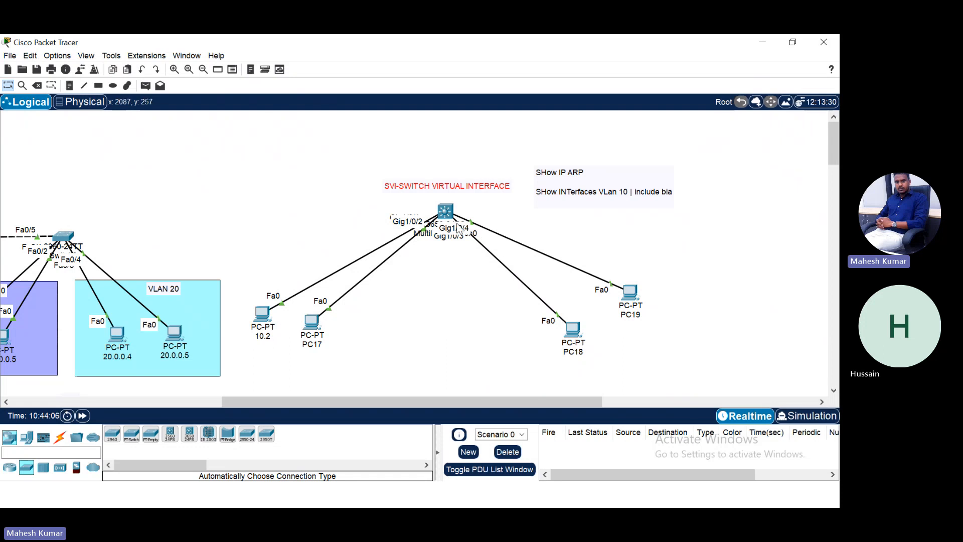
- Open Multilayer Switch0's command line and leave global configuration mode with end
left_click(445, 211)
left_click_drag(448, 55, 152, 64)
key("Return")
key("Return")
key("Return")
key("Return")
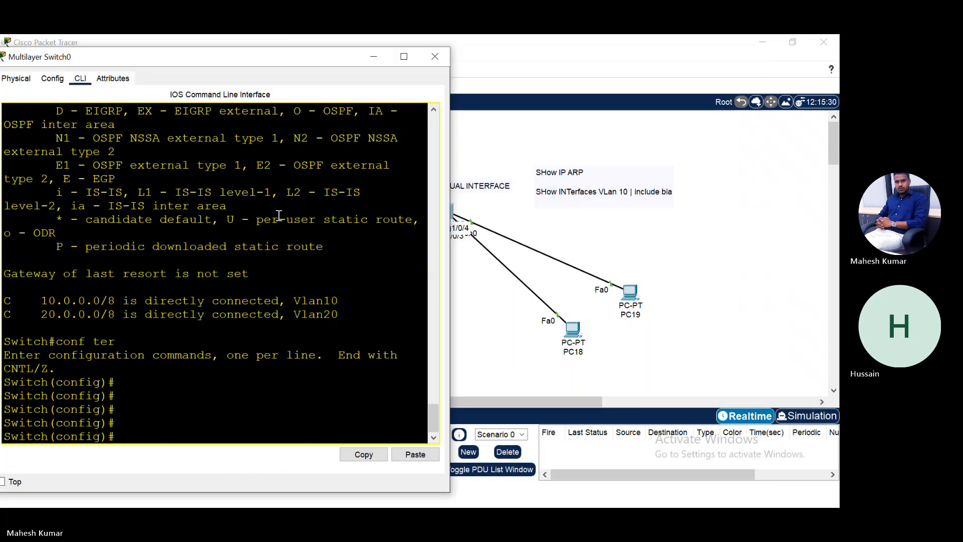
type("end")
key("Return")
key("Return")
- Run show ip arp on the switch to list its ARP table
type("sh")
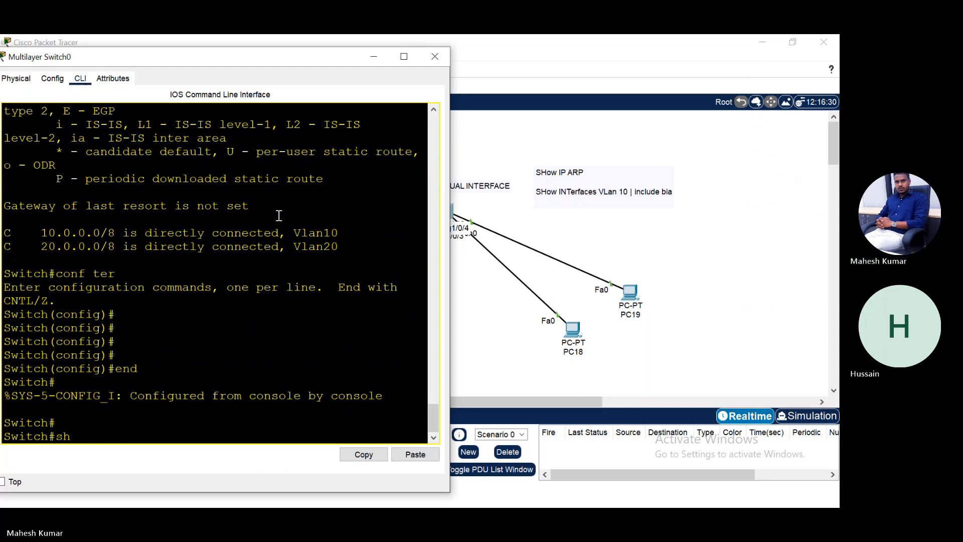
key("Tab")
type("aip")
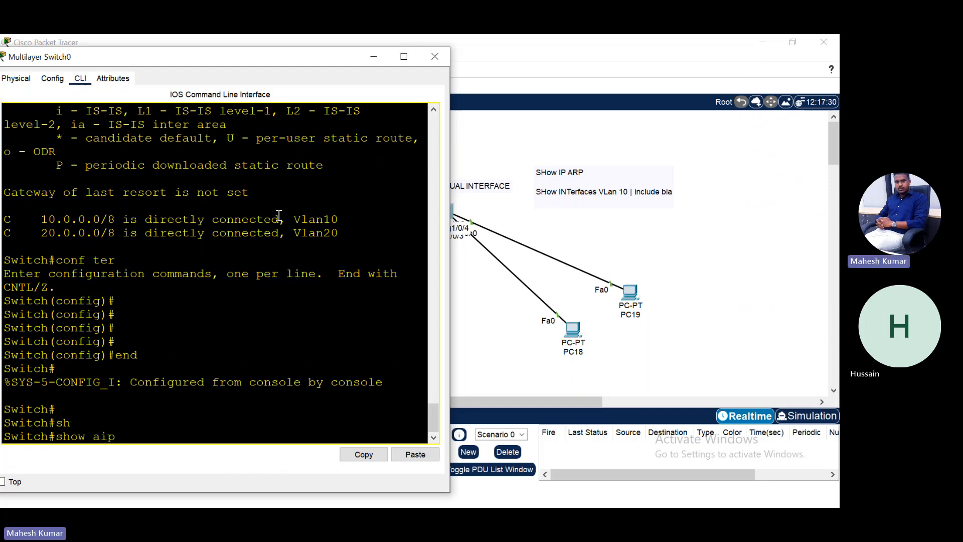
key("BackSpace")
key("BackSpace")
key("BackSpace")
type("ip arp")
key("Return")
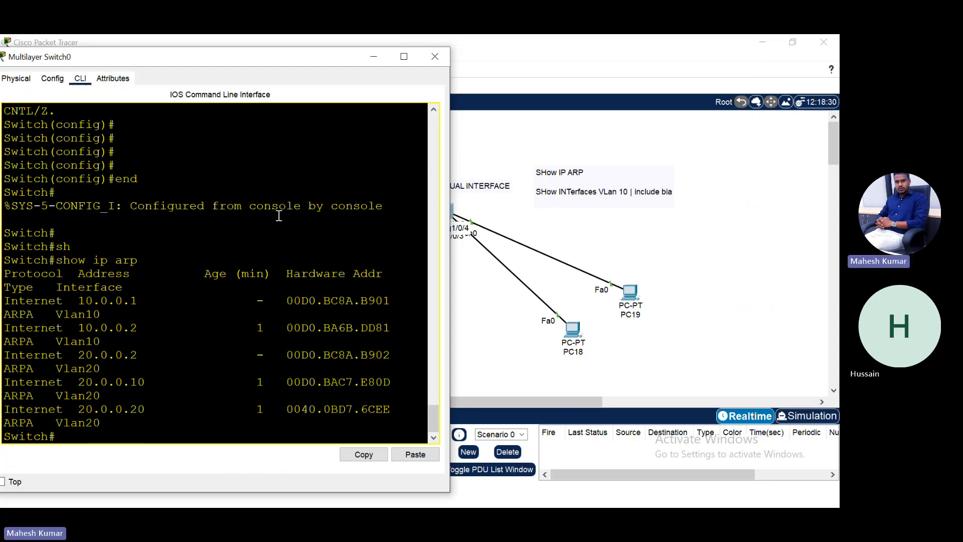
- Maximize the switch window and highlight the VLAN 10 and VLAN 20 entries of the ARP table
left_click(404, 56)
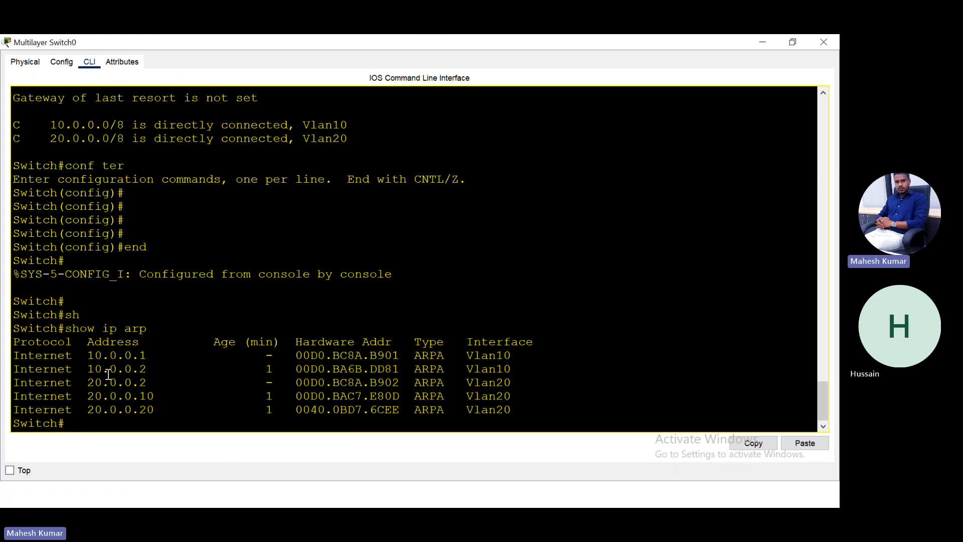
left_click_drag(28, 355, 524, 372)
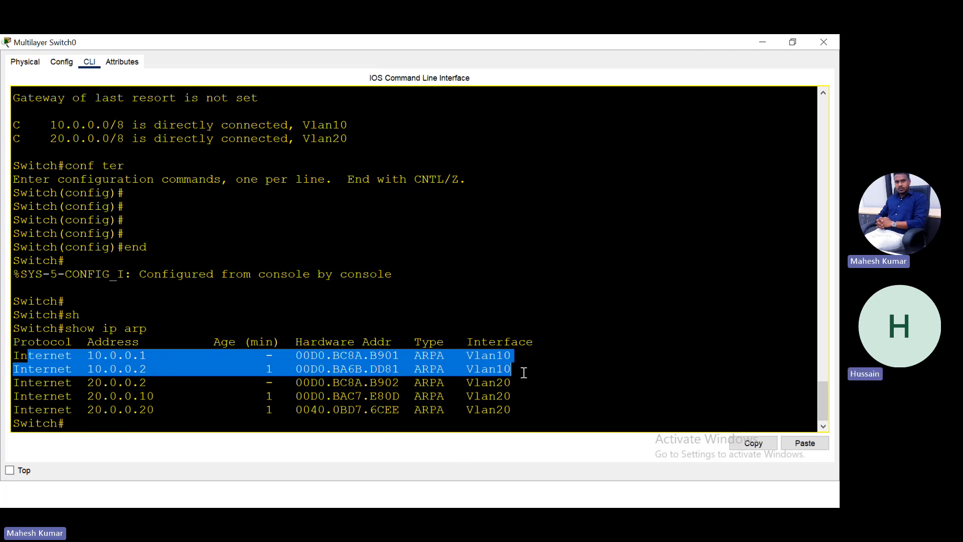
left_click_drag(523, 374, 516, 409)
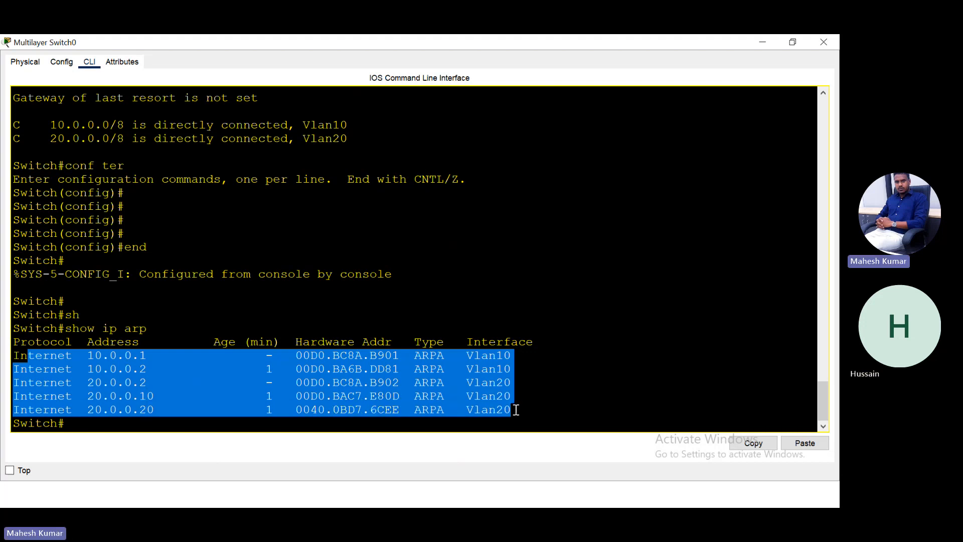
left_click(421, 402)
key("Return")
key("Return")
key("Return")
key("Return")
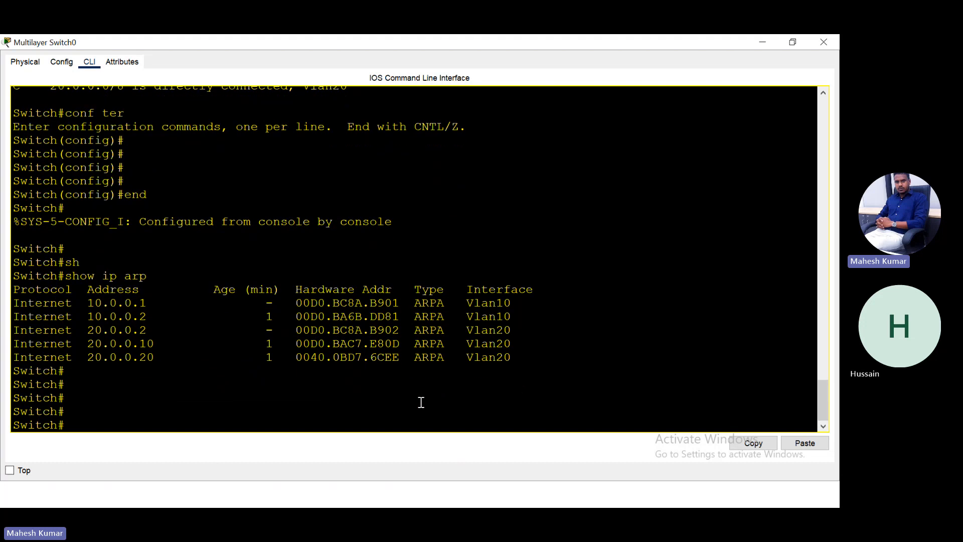
- Examine the ARP table's hardware addresses and interfaces, highlighting the 10.0.0.1 entry, and add blank prompt lines
left_click_drag(300, 292, 425, 343)
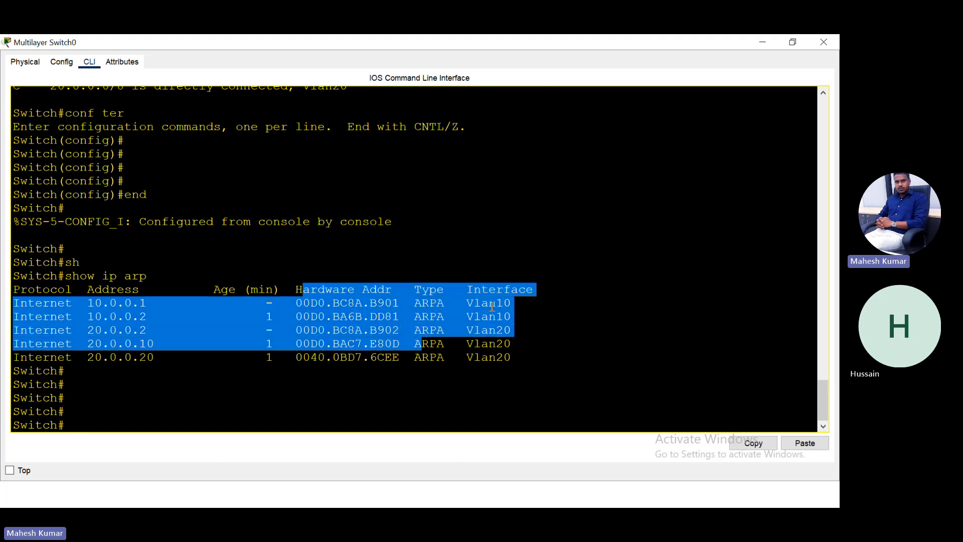
left_click_drag(519, 303, 497, 303)
left_click_drag(81, 303, 513, 305)
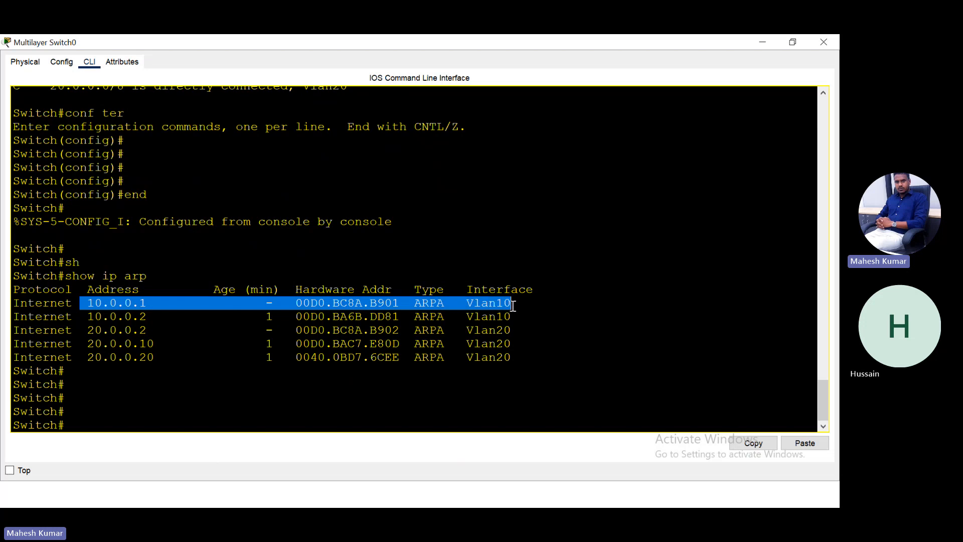
left_click(180, 359)
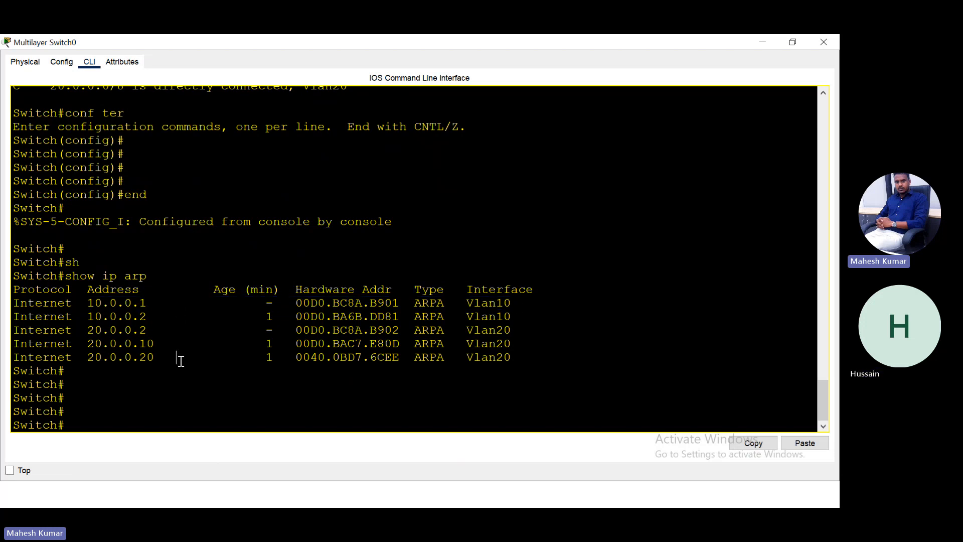
key("Return")
key("Return")
key("Return")
key("Return")
key("Return")
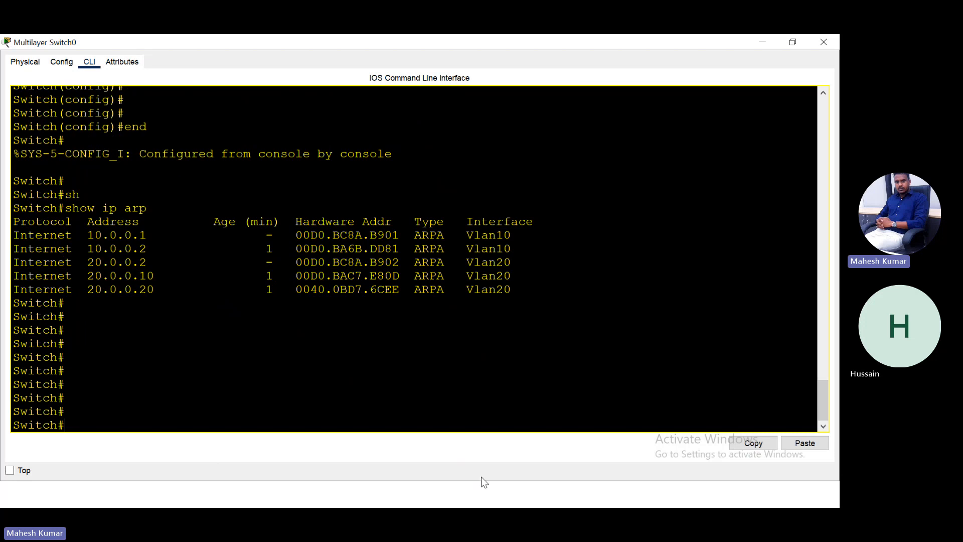
- Close the switch window, return to the topology and copy SHow INTerfaces VLan 10 | include bia from the text note
key("super+d")
mouse_move(386, 496)
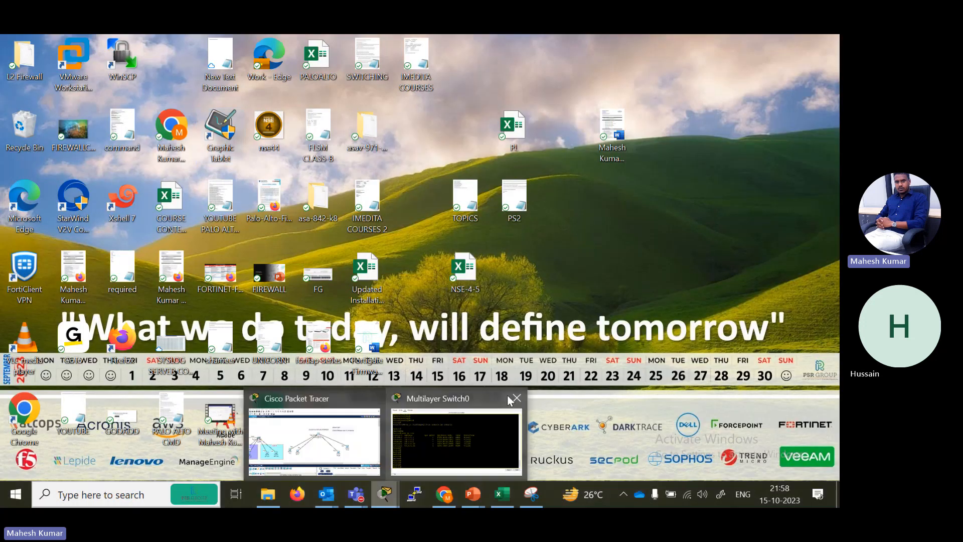
left_click(512, 399)
left_click(388, 440)
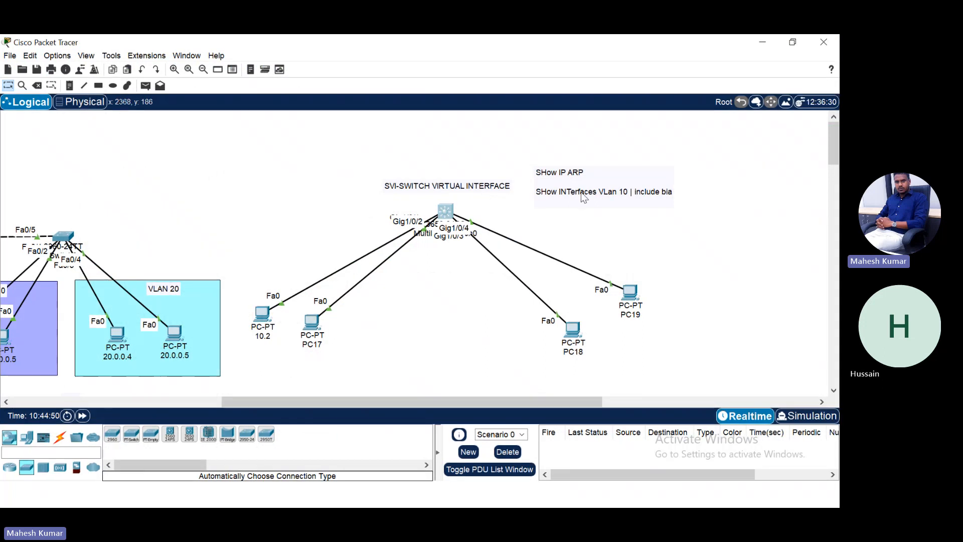
double_click(555, 194)
double_click(563, 191)
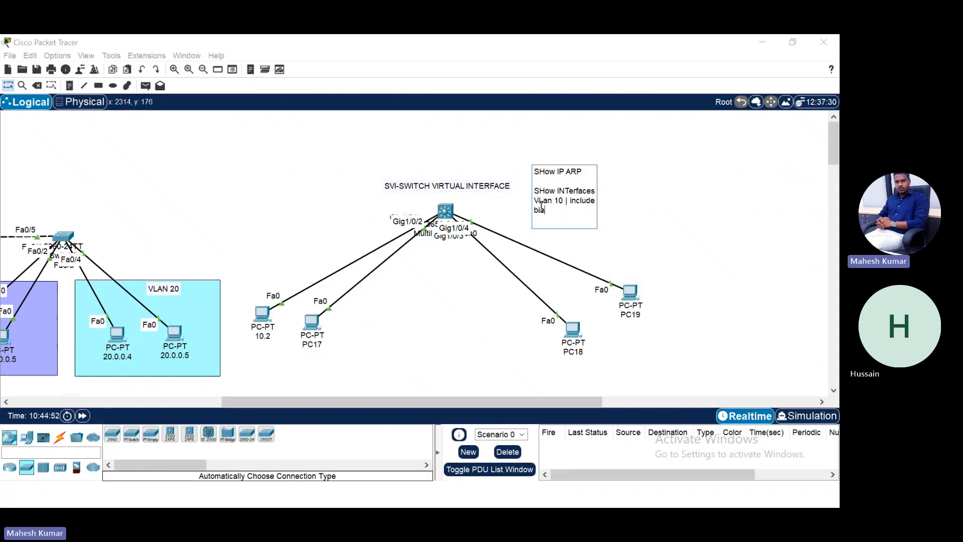
left_click_drag(545, 210, 530, 190)
key("super+c")
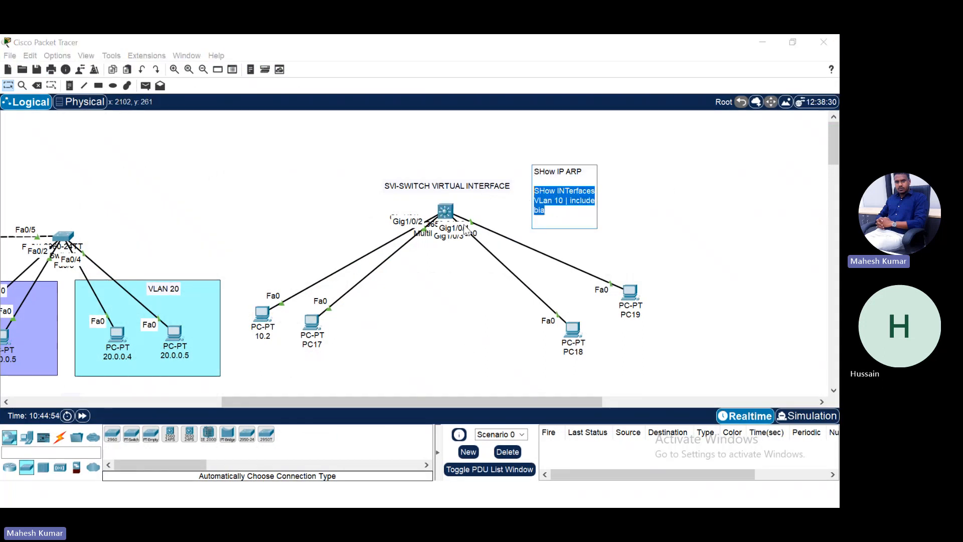
- Reopen Multilayer Switch0's command line maximized and enter global configuration mode with conf ter
left_click(450, 211)
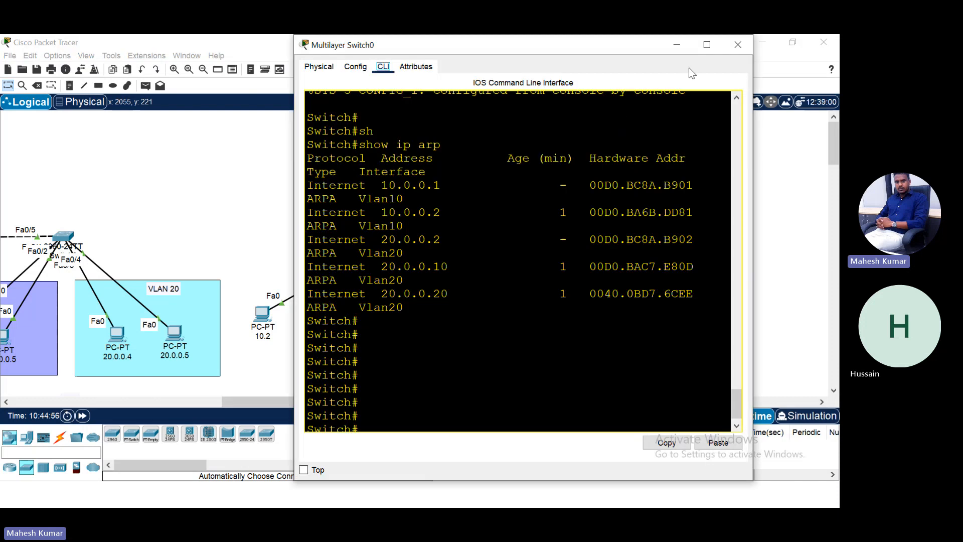
left_click(706, 44)
type("conf ter")
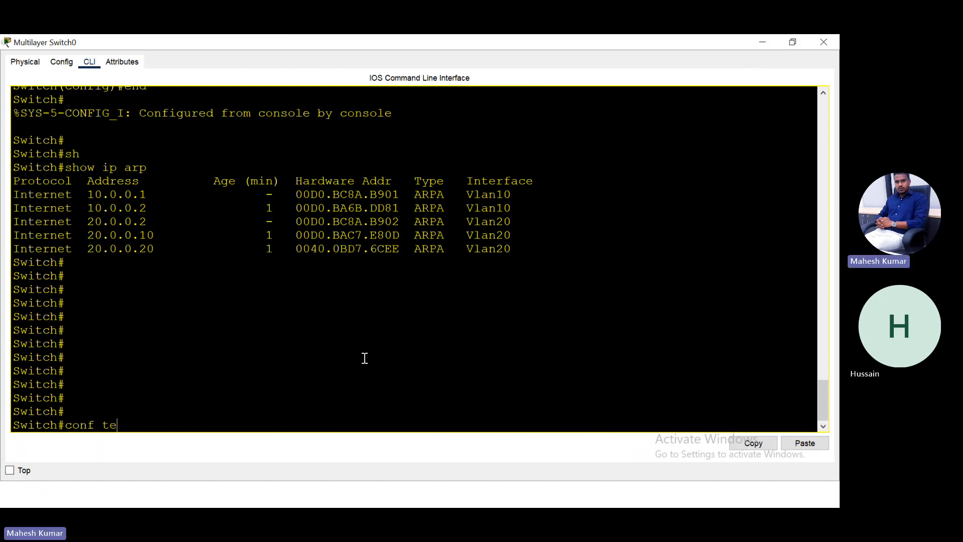
key("Return")
key("Return")
key("Return")
key("Return")
key("Return")
key("Return")
key("Return")
key("Return")
key("Return")
key("Return")
key("Return")
key("Return")
key("Return")
key("Return")
key("Return")
key("Return")
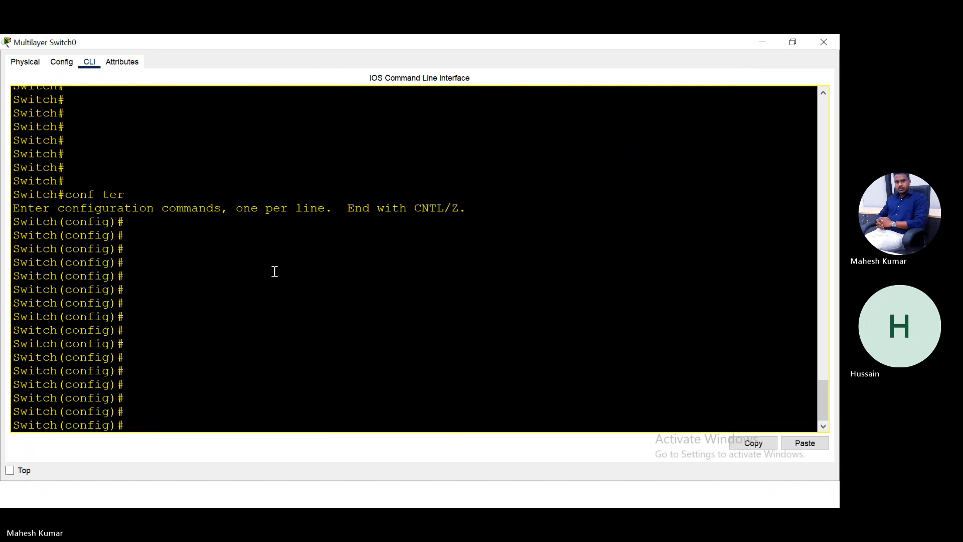
- Try to run the copied SHow INTerfaces VLan 10 | include bia command in global configuration mode
right_click(253, 345)
left_click(291, 367)
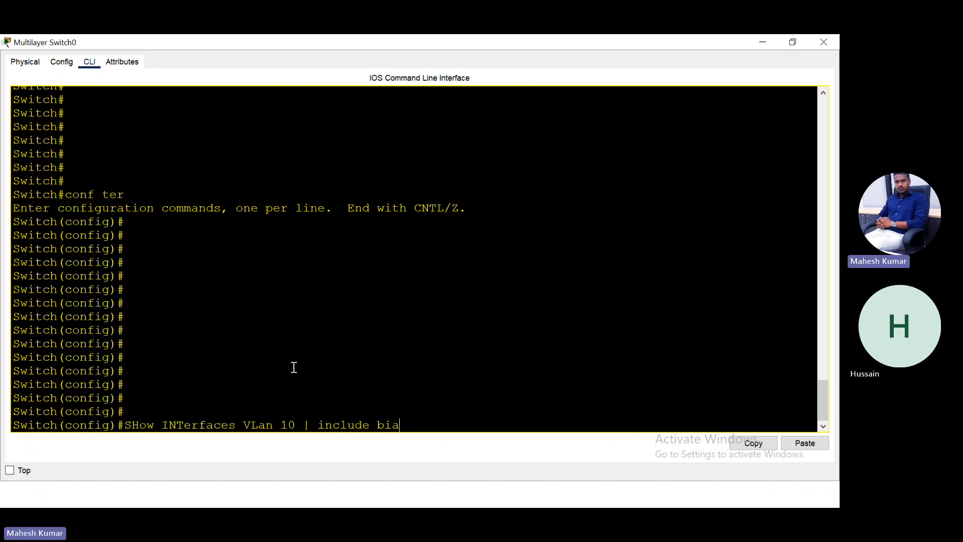
left_click_drag(315, 424, 308, 423)
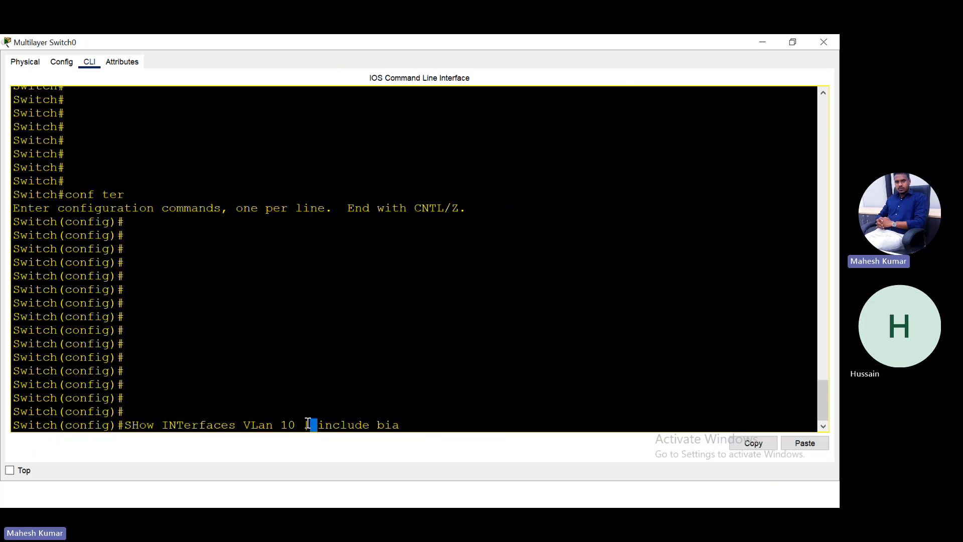
left_click(413, 427)
key("Return")
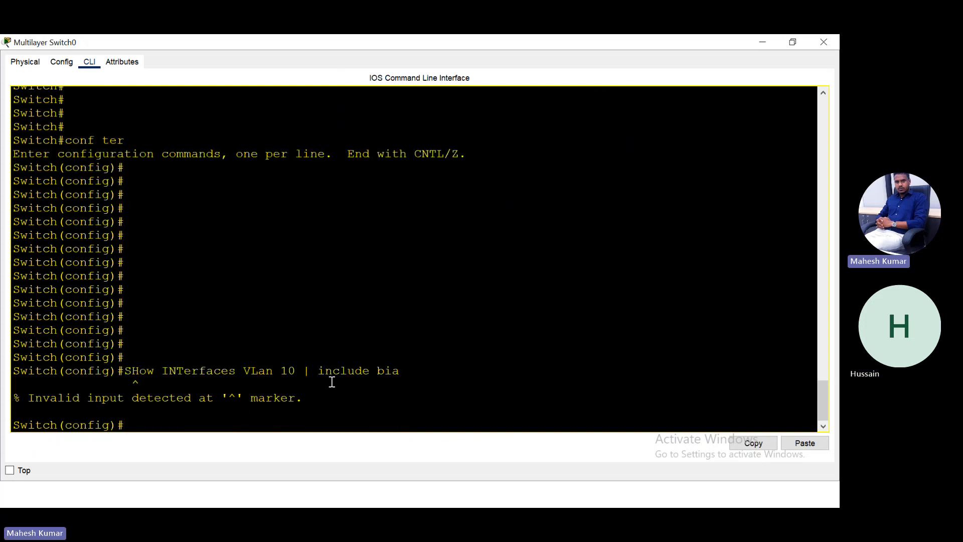
- Exit to privileged EXEC mode and run the copied SHow INTerfaces VLan 10 | include bia command there
type("e")
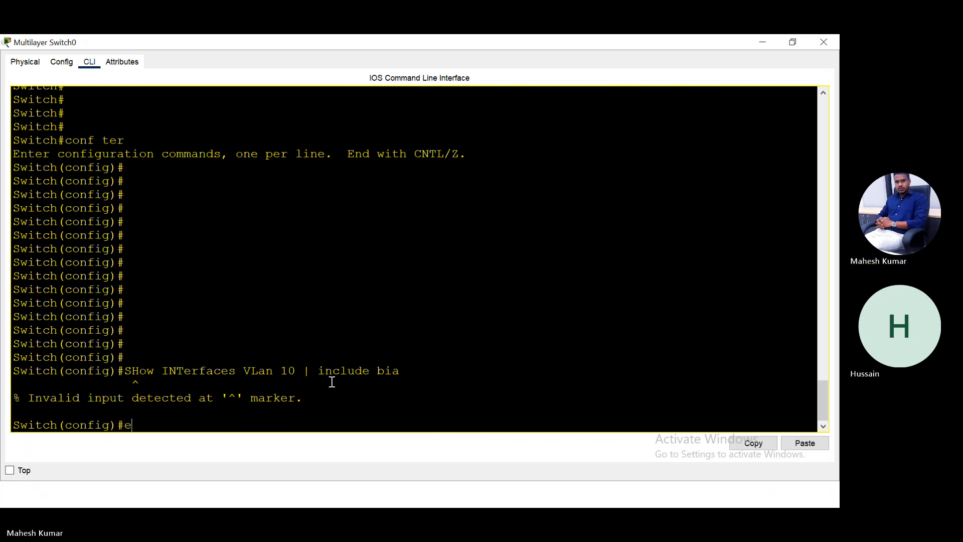
type("xit")
key("Return")
key("Return")
key("Return")
key("Return")
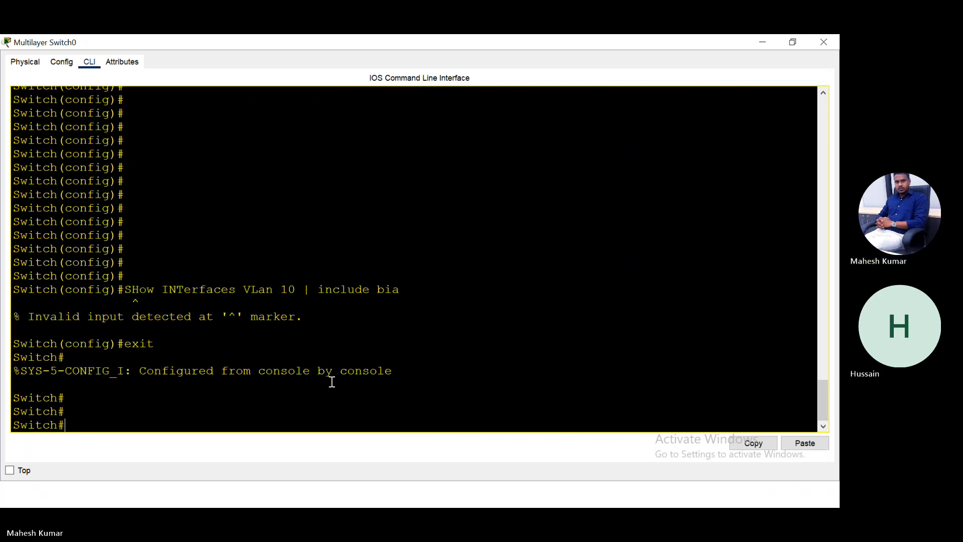
key("Return")
key("Return")
key("Return")
key("Return")
key("Return")
key("Return")
key("Return")
key("Return")
key("Return")
key("Return")
key("Return")
key("Return")
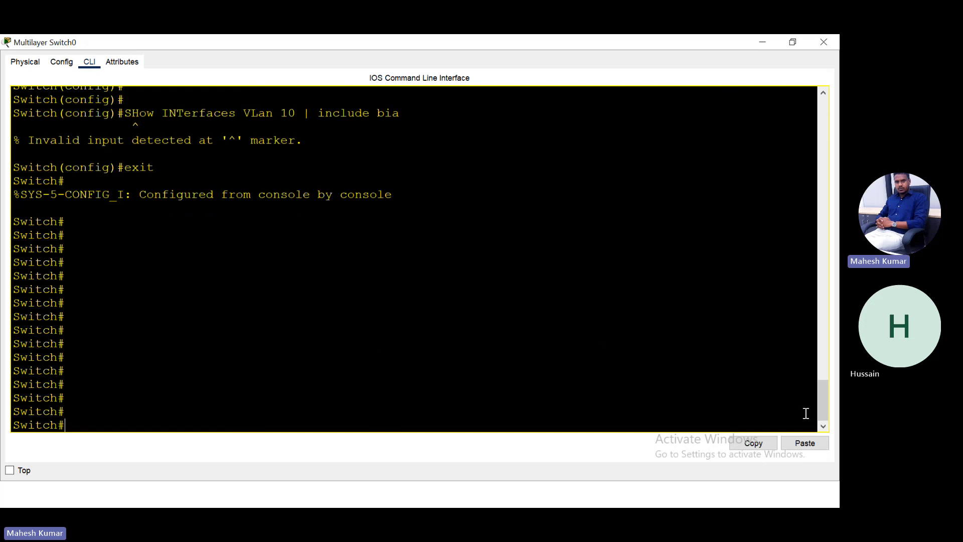
left_click(813, 441)
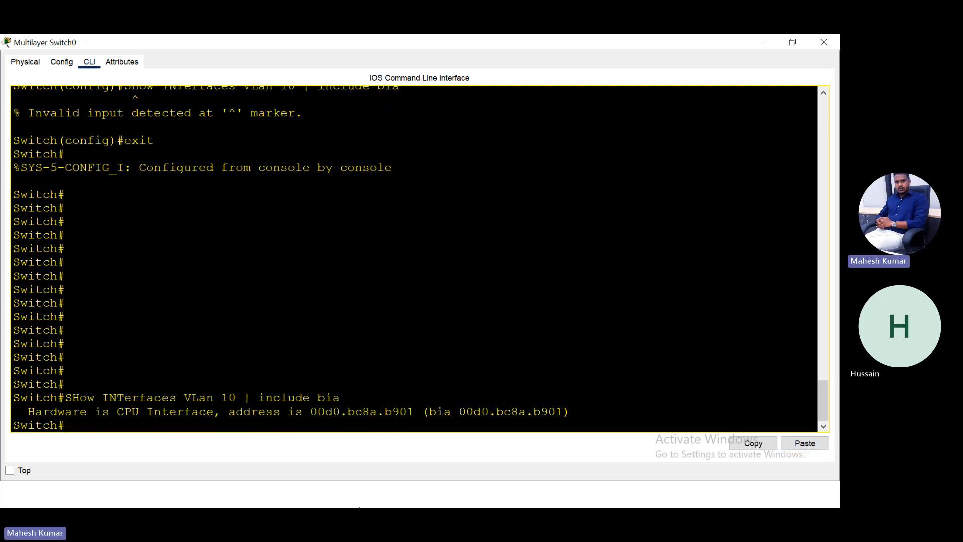
- Highlight the bia address in the output, and the INTerfaces VLan 10 part of the command
left_click_drag(536, 413, 556, 412)
left_click_drag(562, 413, 429, 412)
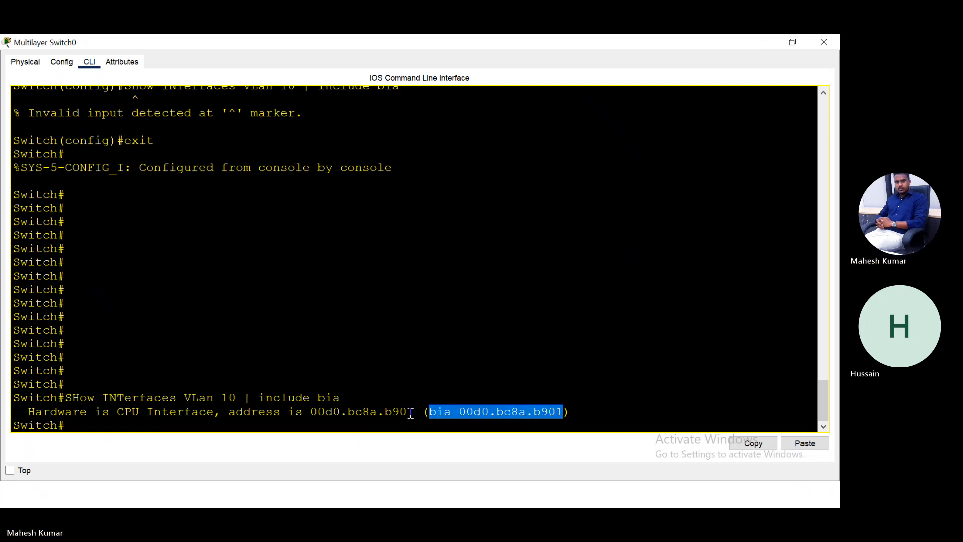
left_click_drag(236, 400, 101, 395)
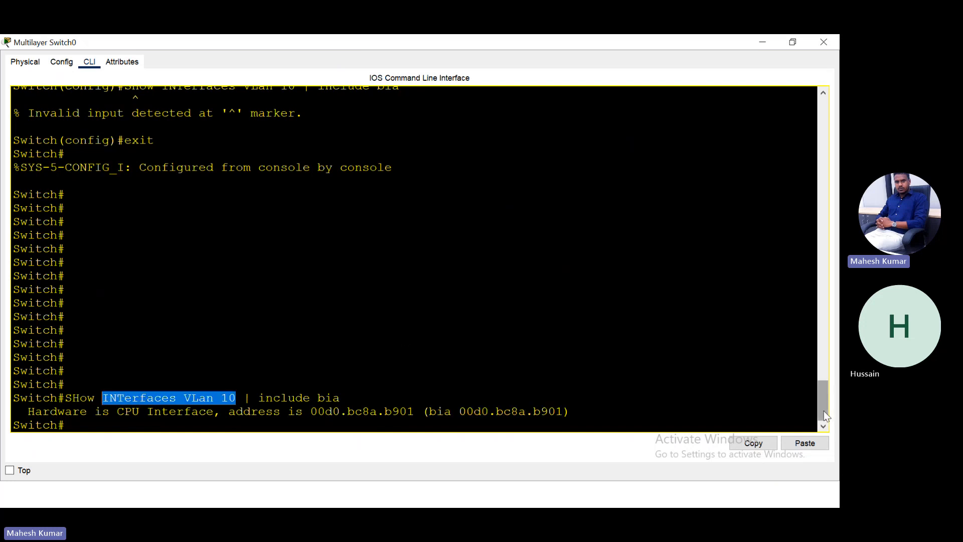
- Revisit the earlier show ip arp output and highlight the Vlan10 entry for 10.0.0.1 to compare its hardware address
left_click_drag(824, 410, 808, 354)
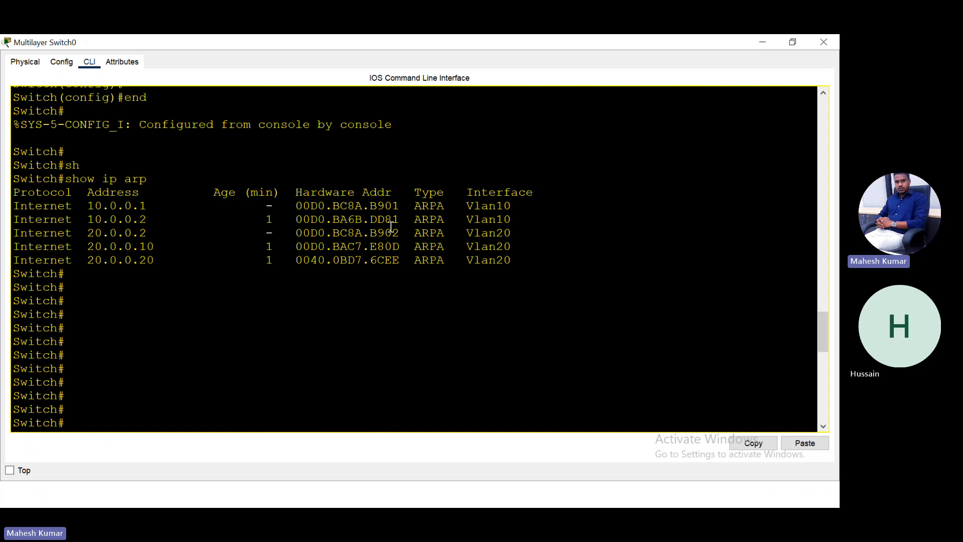
left_click_drag(366, 207, 528, 207)
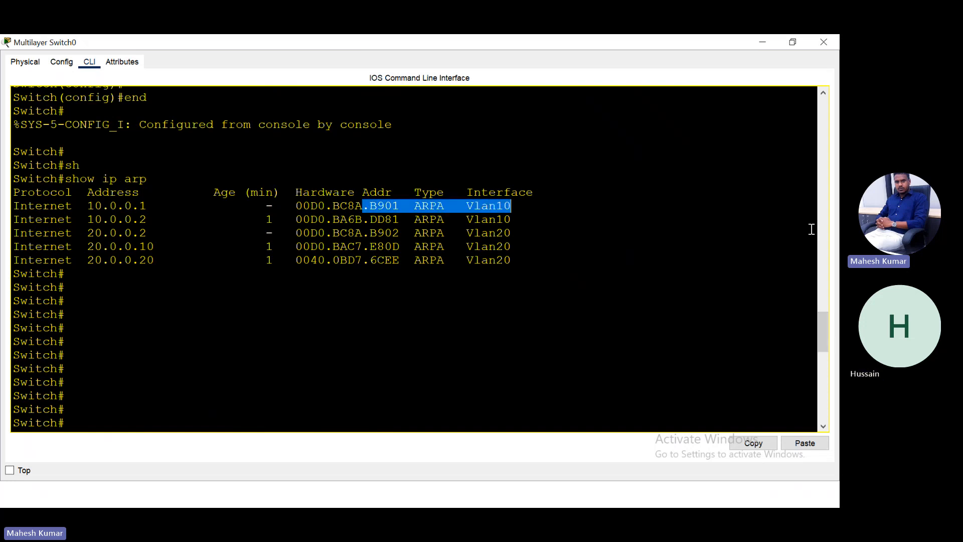
left_click_drag(825, 338, 815, 448)
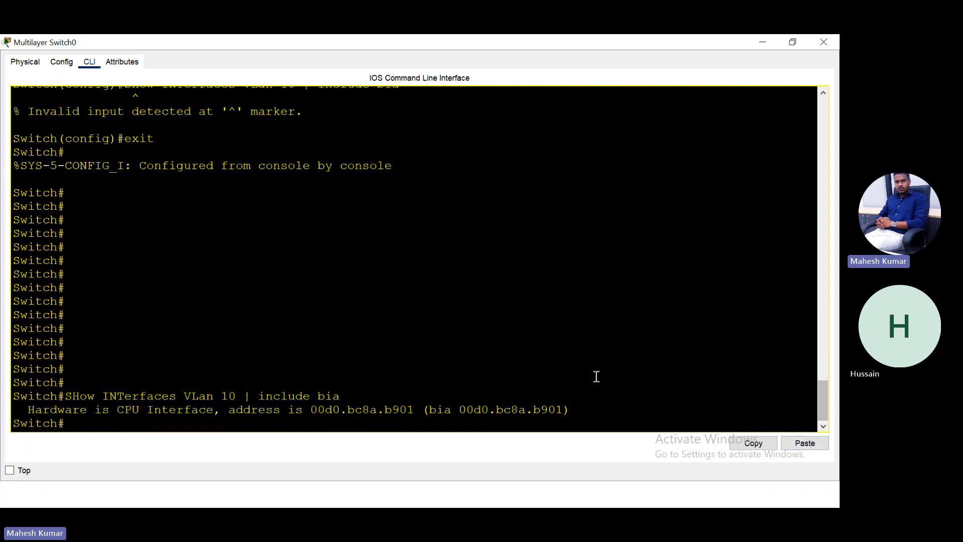
- Close the Multilayer Switch0 window and switch to the course content workbook in Excel
left_click(823, 42)
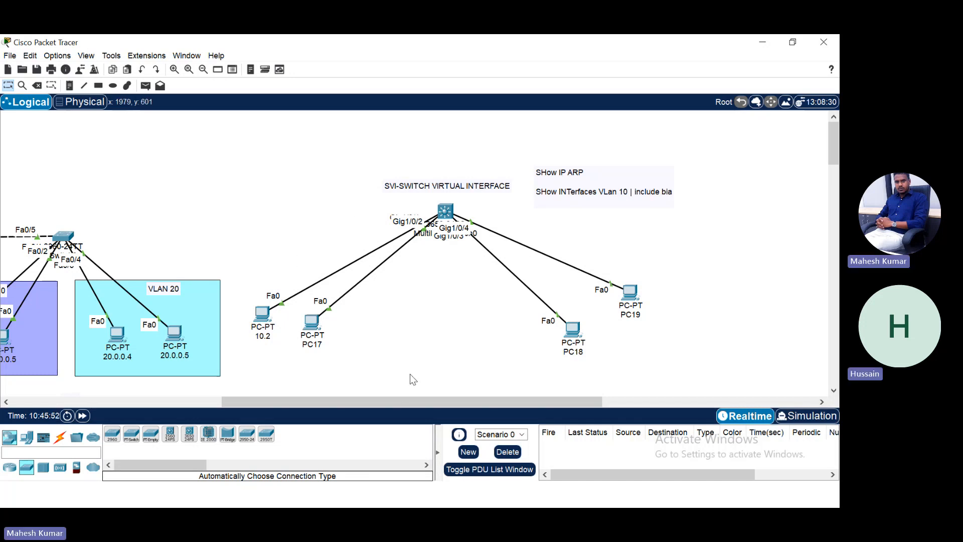
left_click_drag(391, 401, 205, 400)
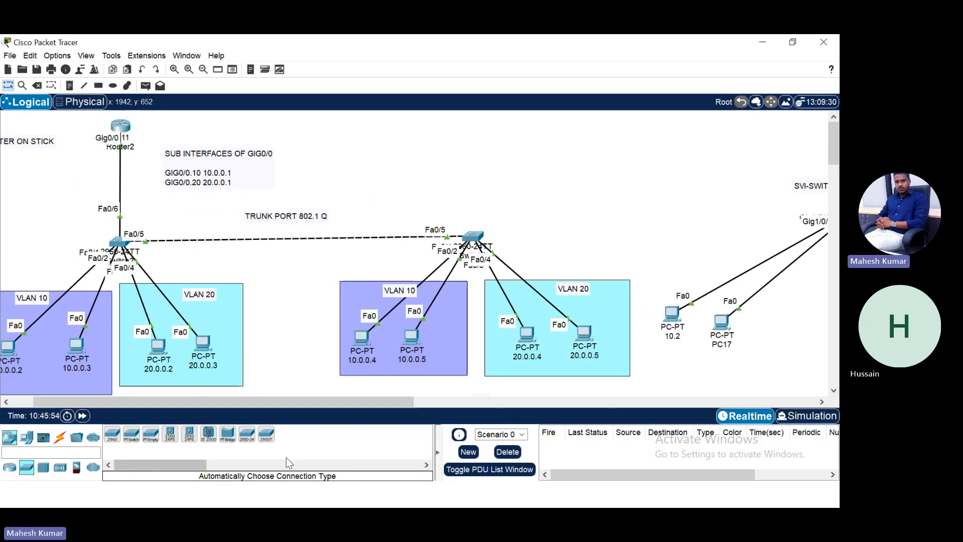
key("alt+Tab")
key("super+d")
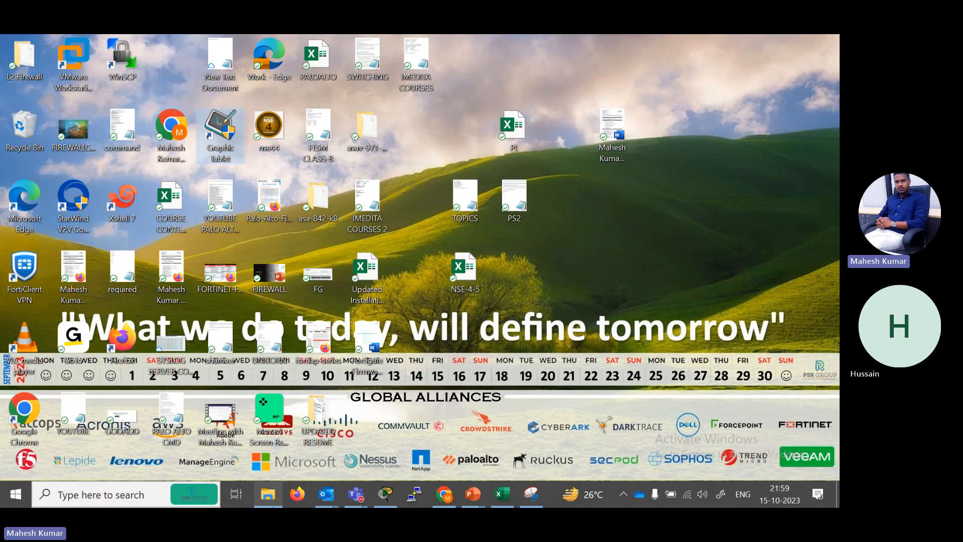
key("alt+Tab")
- Mark the VLAN and INTER VLAN - LEGACY,ROUTER ON STICK SVI topics as DONE in column B
left_click(216, 354)
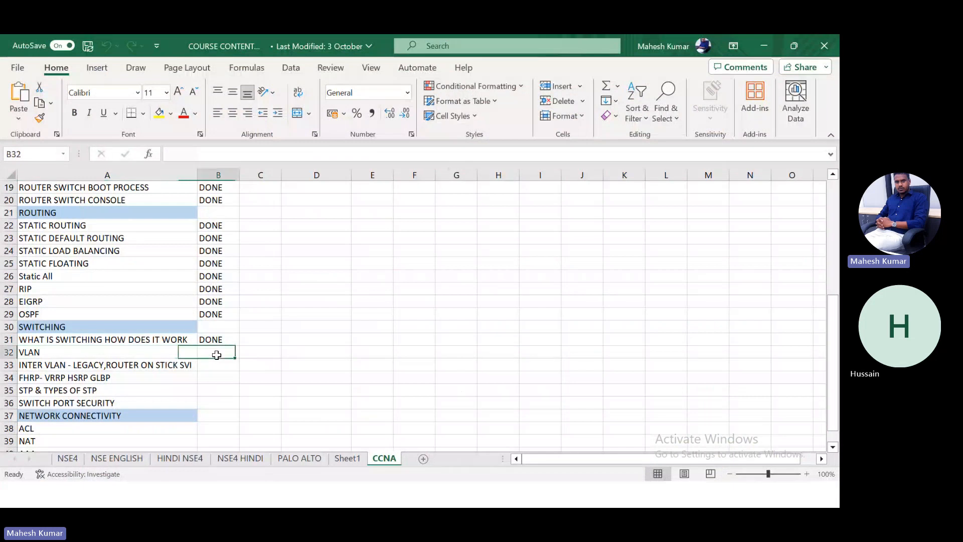
type("DONE")
key("Return")
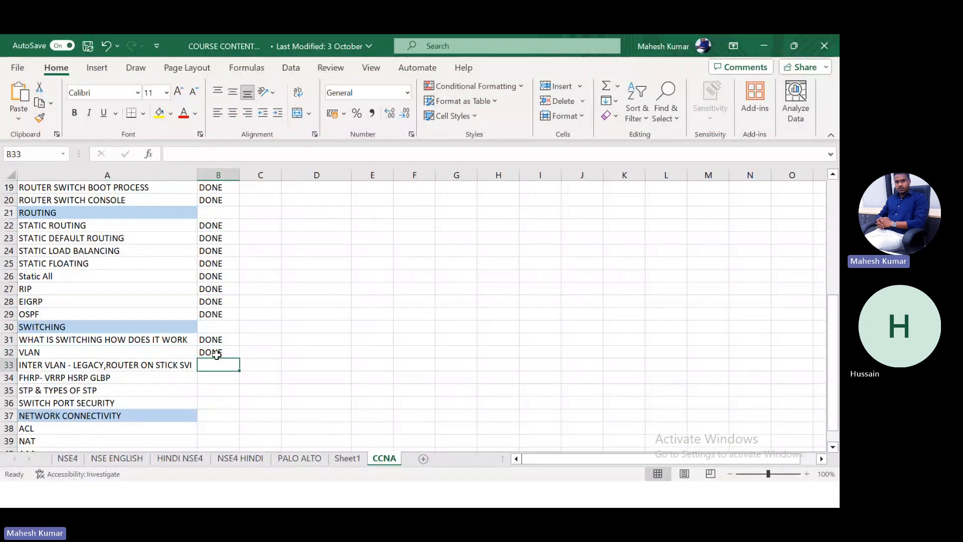
type("DONE")
key("Return")
key("Left")
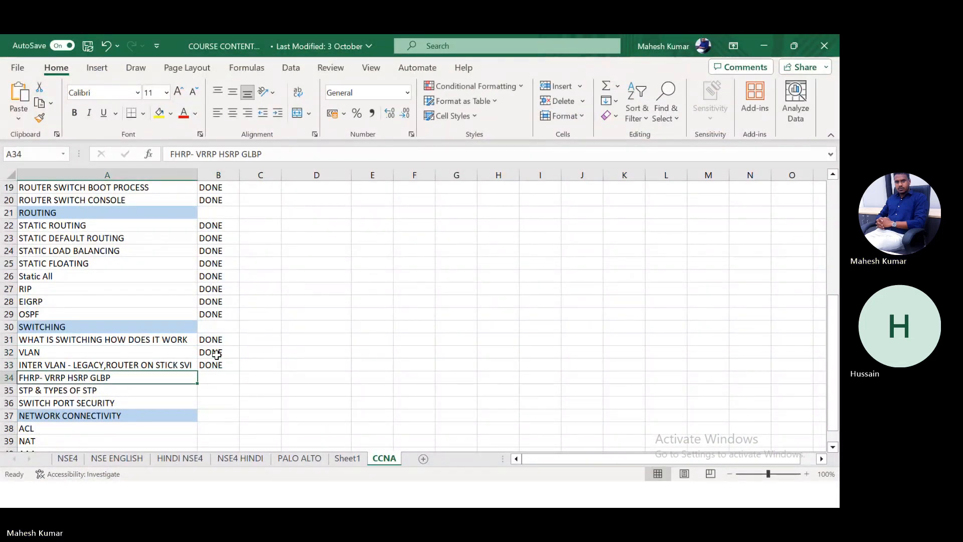
key("Down")
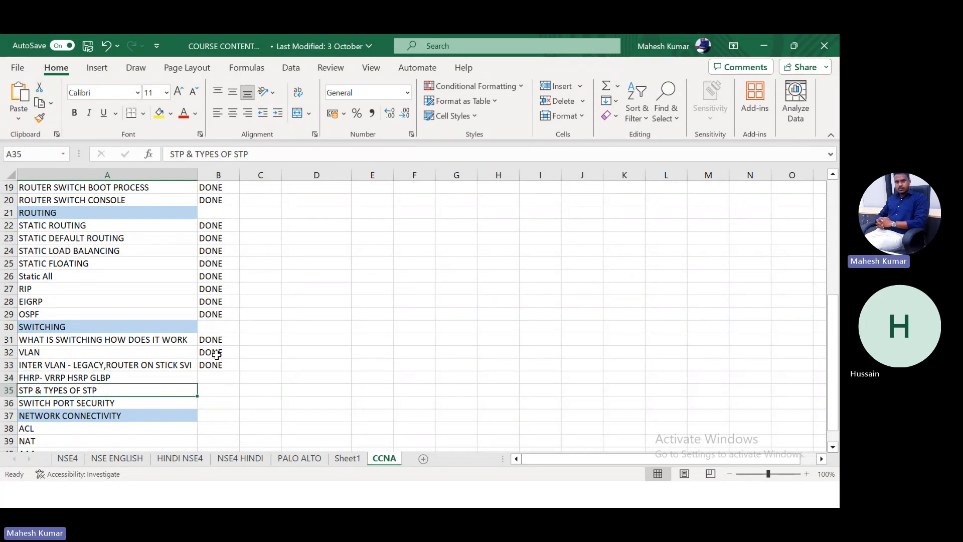
key("Down")
key("Down")
key("Up")
key("Up")
key("Up")
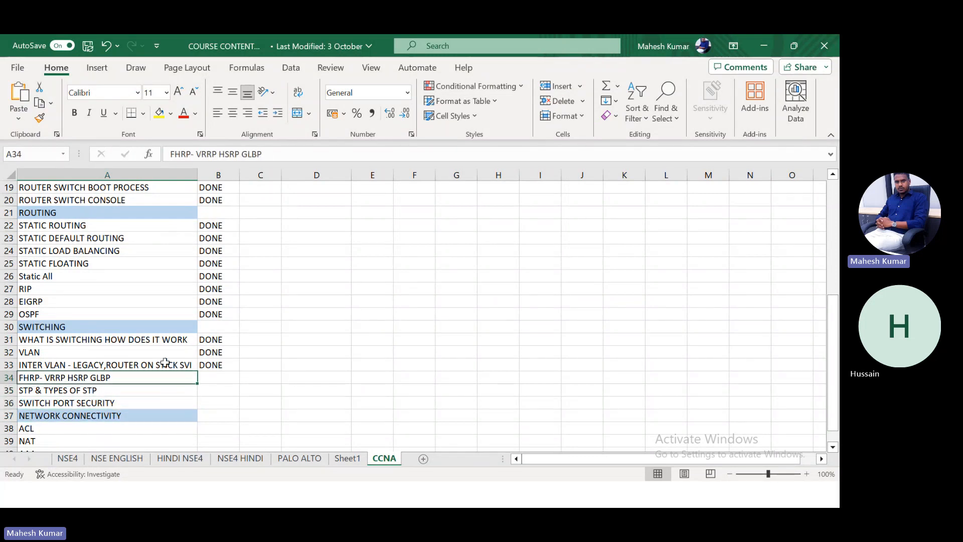
left_click(84, 351)
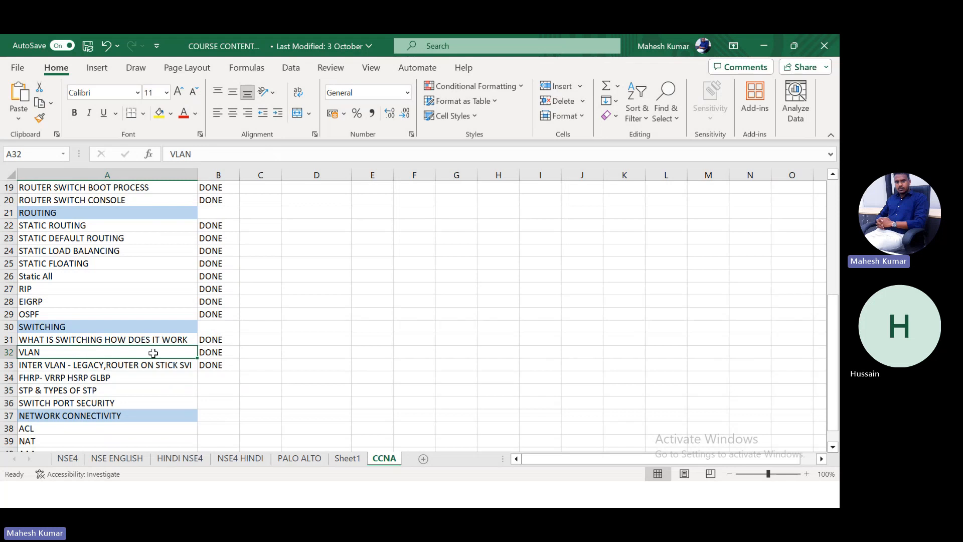
- Insert a blank row above the WHAT IS SWITCHING HOW DOES IT WORK topic, and undo the insertion
left_click(9, 339)
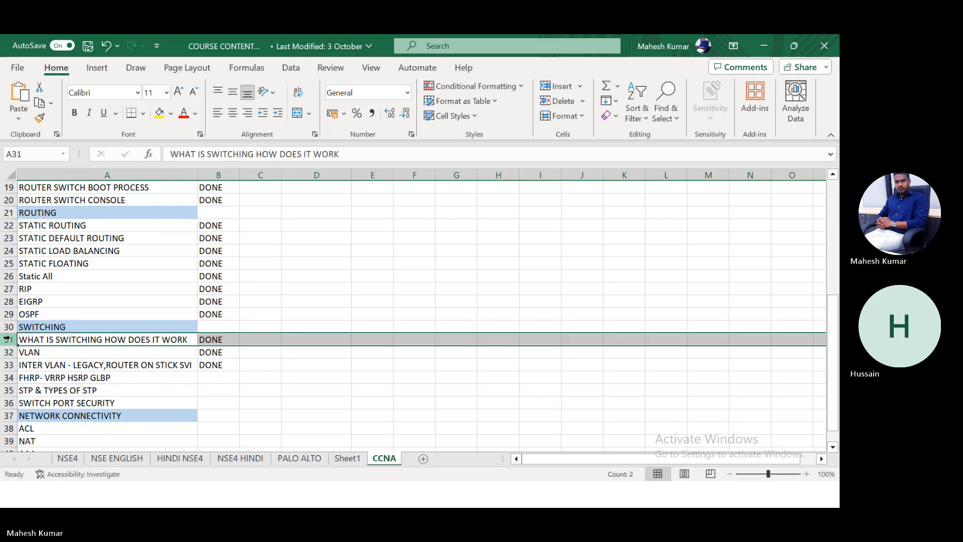
right_click(9, 339)
left_click(45, 190)
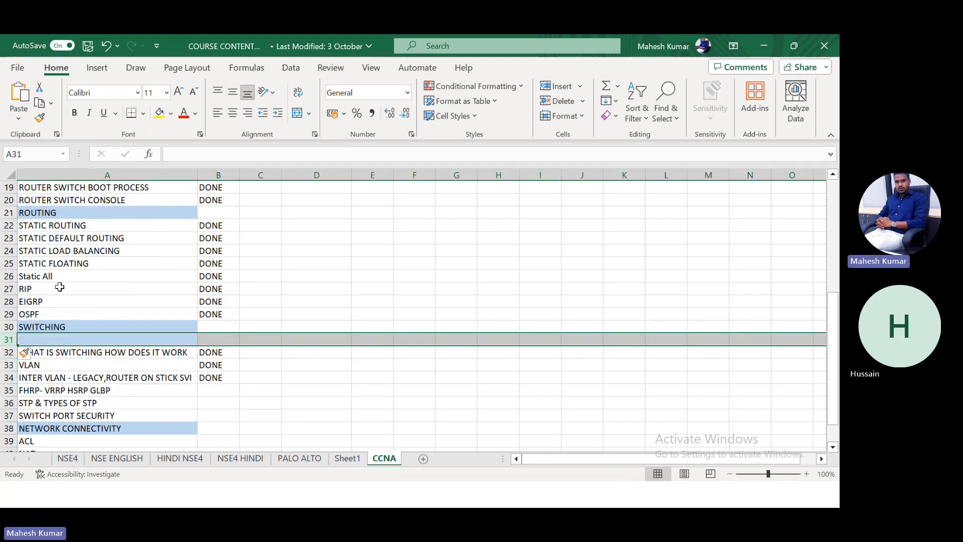
key("ctrl+z")
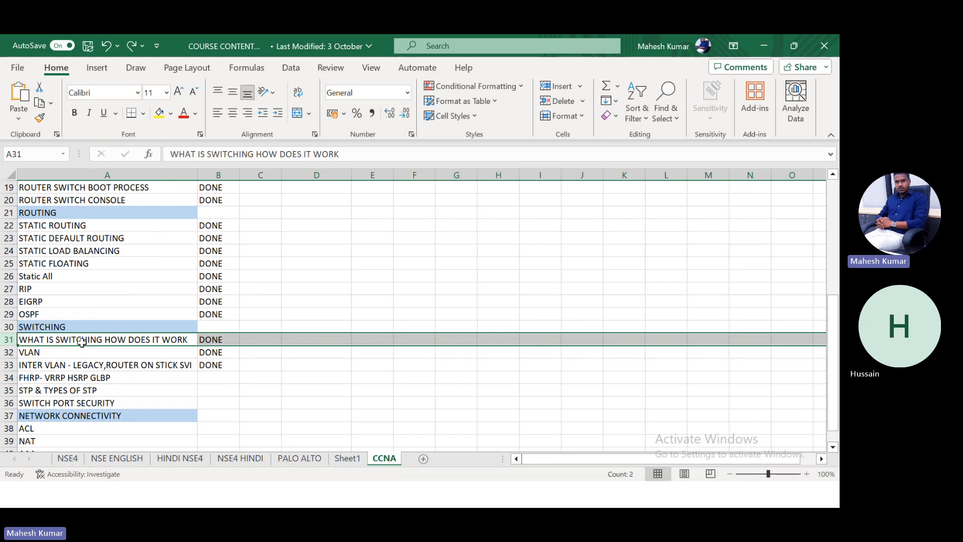
- Insert a row above the VLAN topic, enter DTP in its column A cell, and save the workbook
left_click(9, 352)
right_click(9, 352)
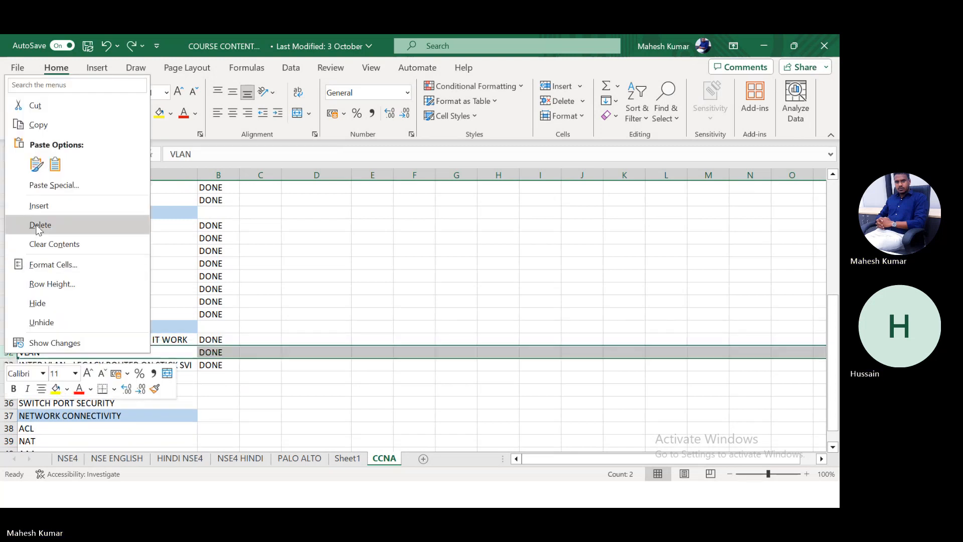
left_click(39, 206)
left_click(52, 354)
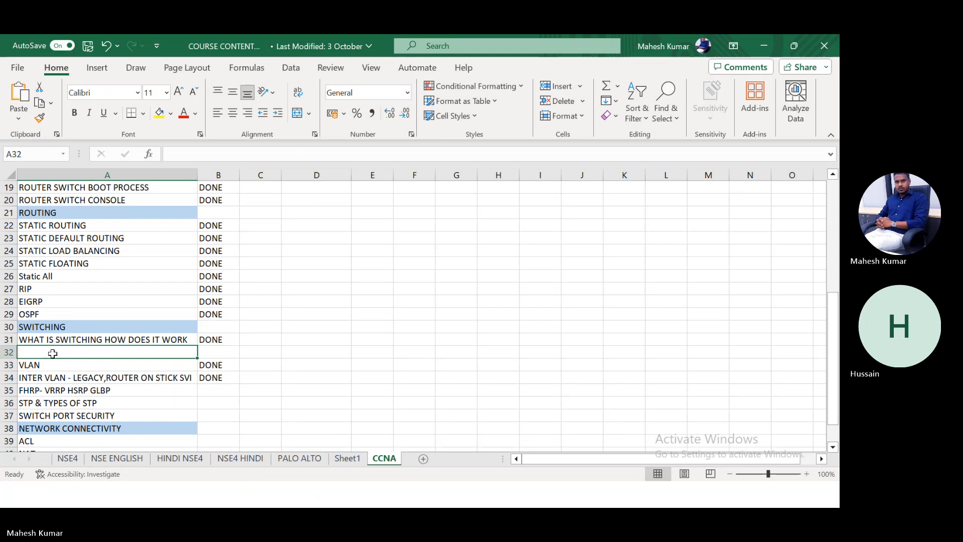
type("DTP")
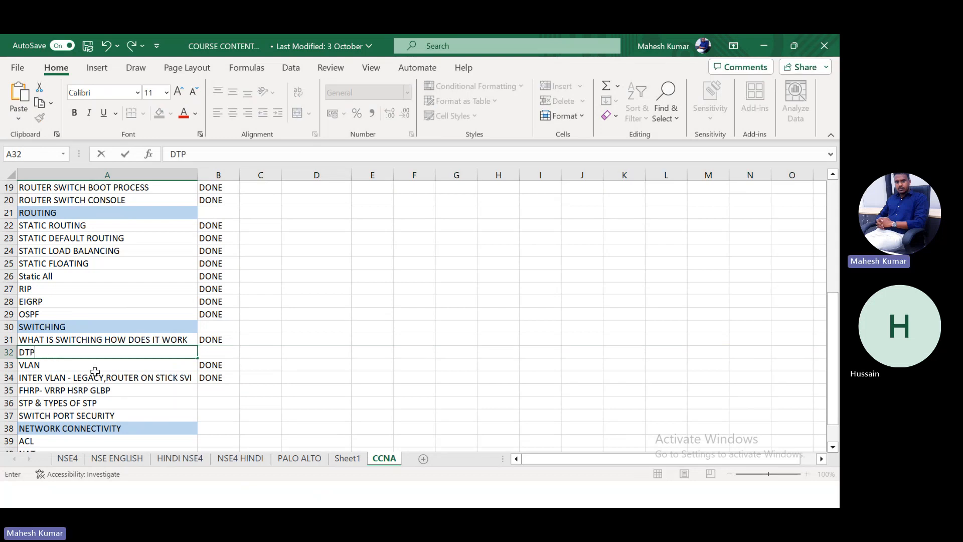
left_click(316, 327)
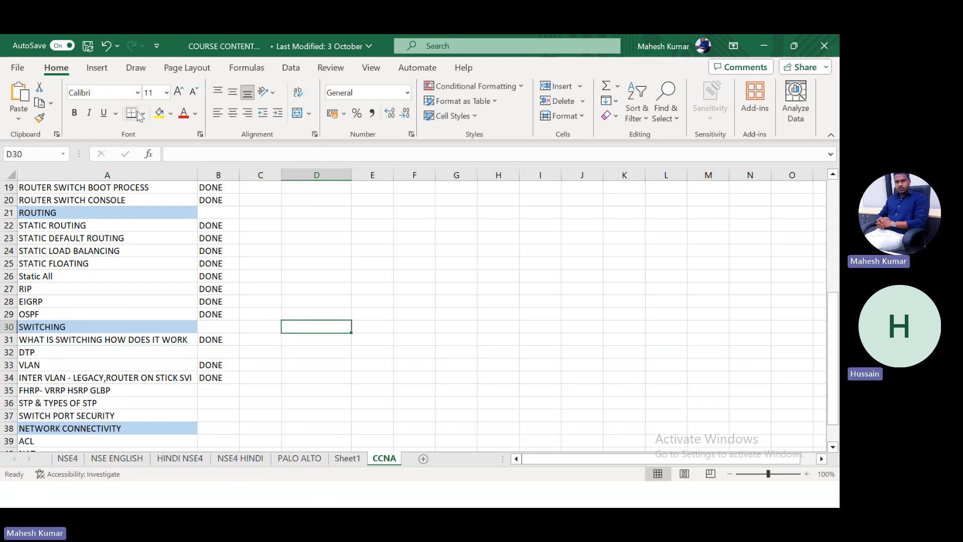
left_click(88, 47)
- Switch to the PowerPoint SVI CONFIGURATION slide show and end it, discarding the ink annotations
key("alt+Tab")
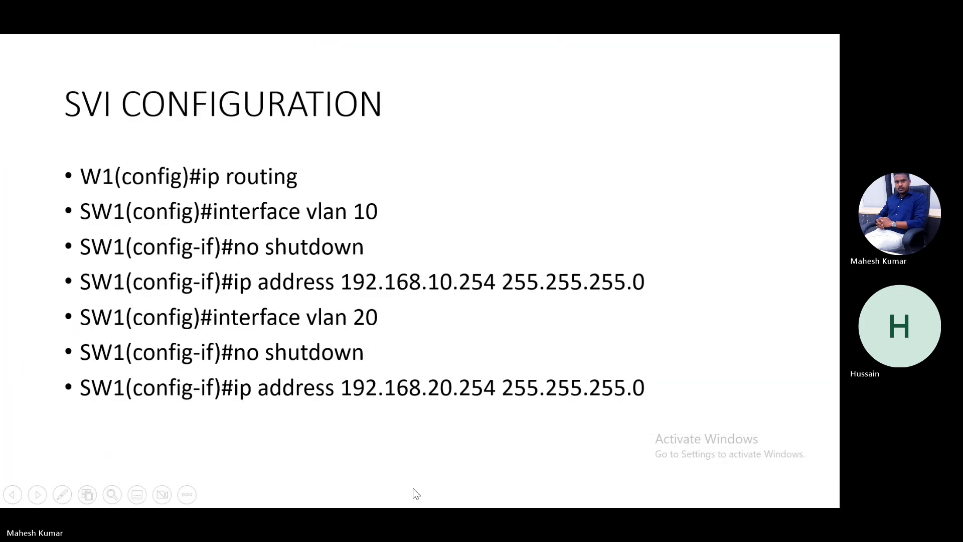
key("Escape")
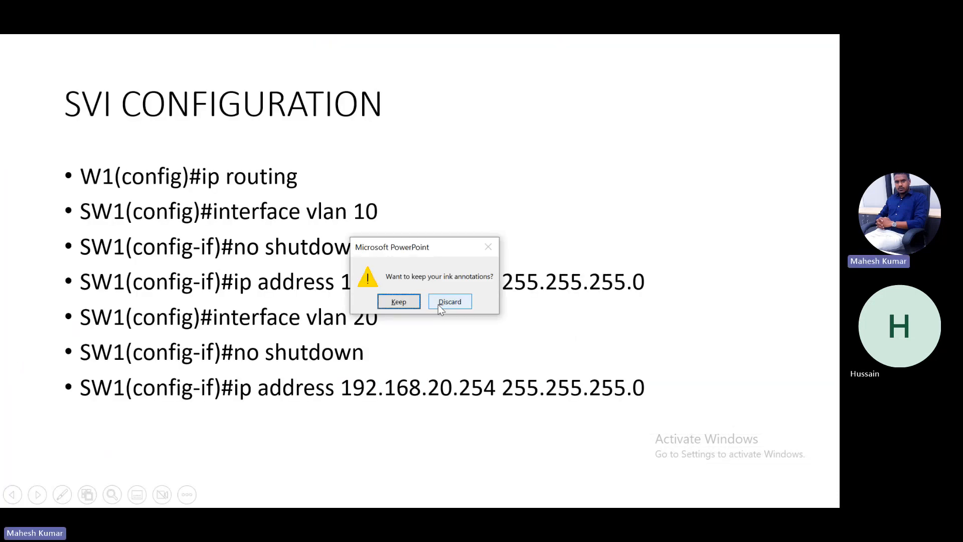
left_click(437, 305)
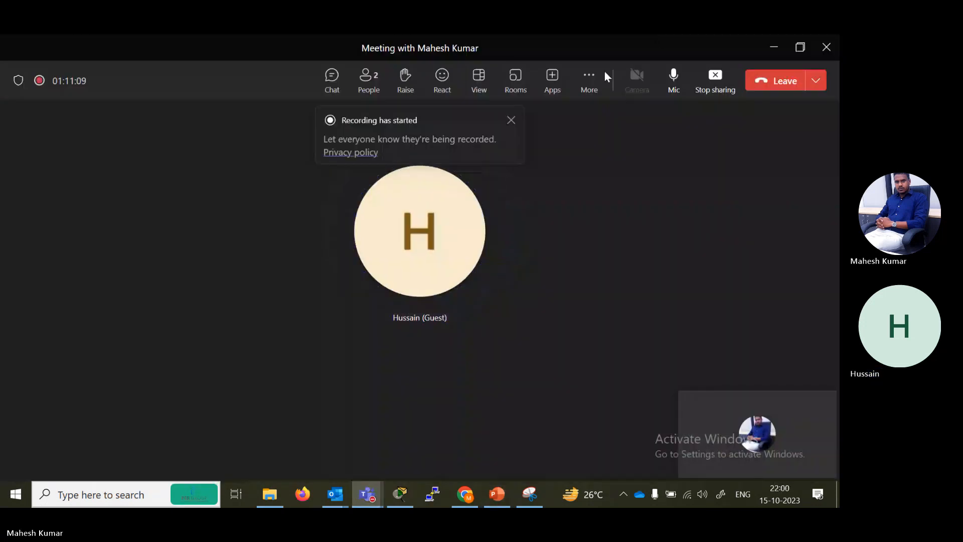
- Open the Record and transcribe options of the Teams meeting
left_click(589, 78)
mouse_move(657, 116)
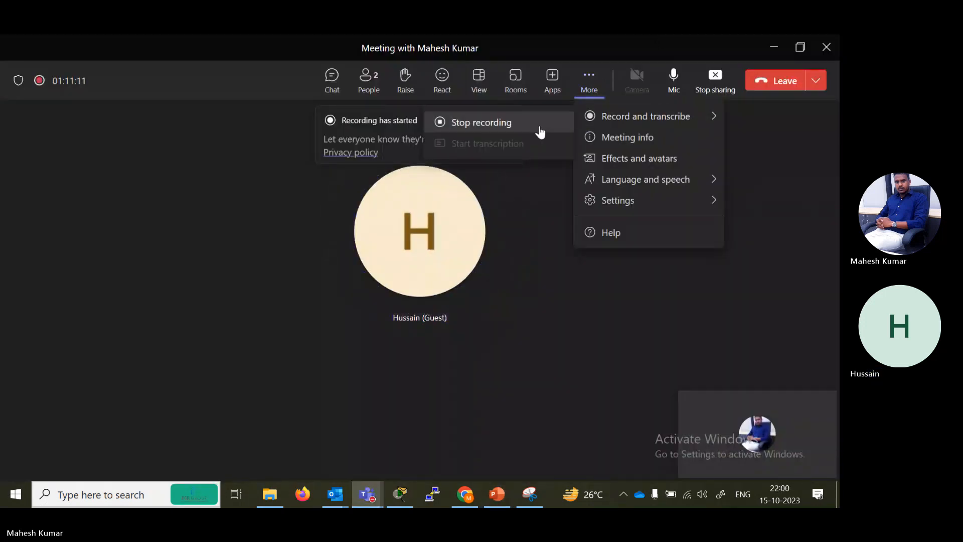